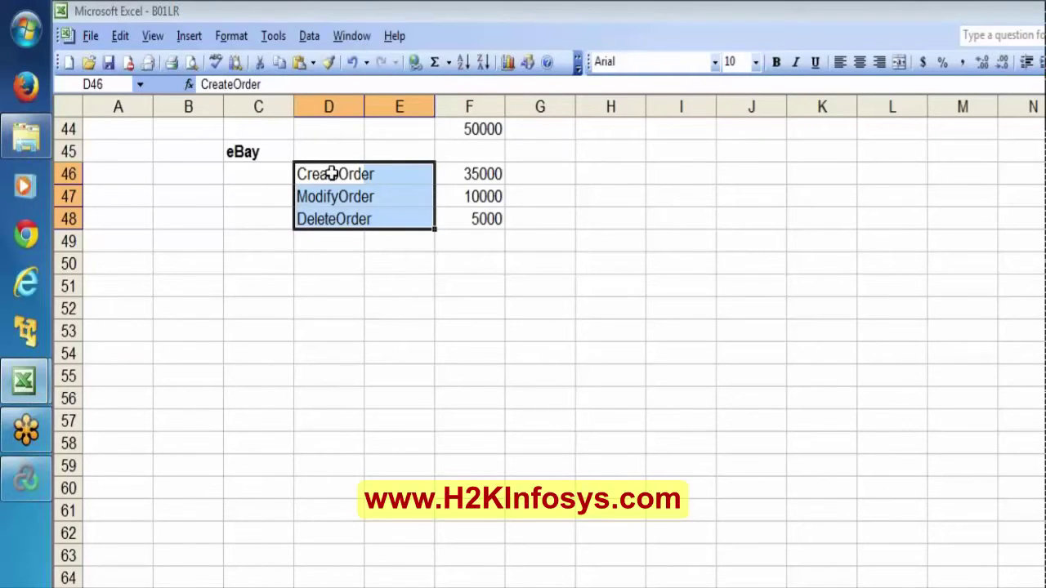
Step: Review the eBay CreateOrder, ModifyOrder and DeleteOrder counts against the overall total in column F
{"action": "left_click", "coordinate": [332, 173]}
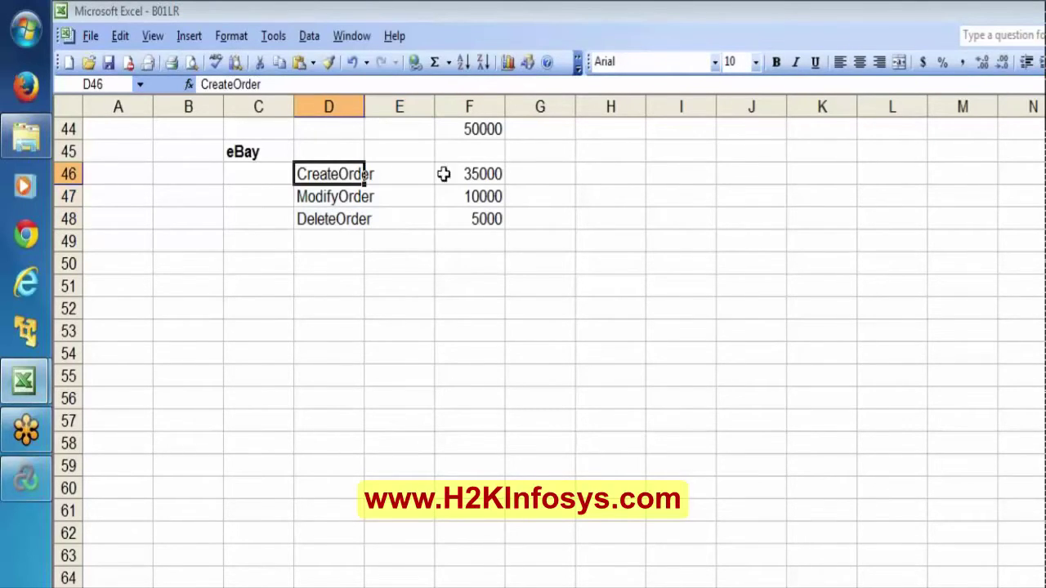
{"action": "left_click", "coordinate": [477, 174]}
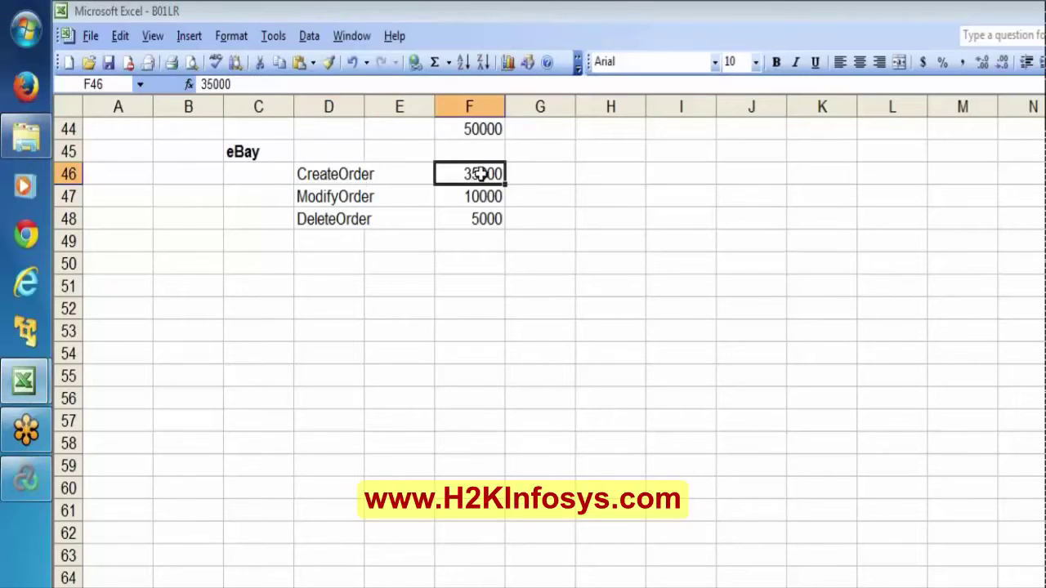
{"action": "key", "text": "Down"}
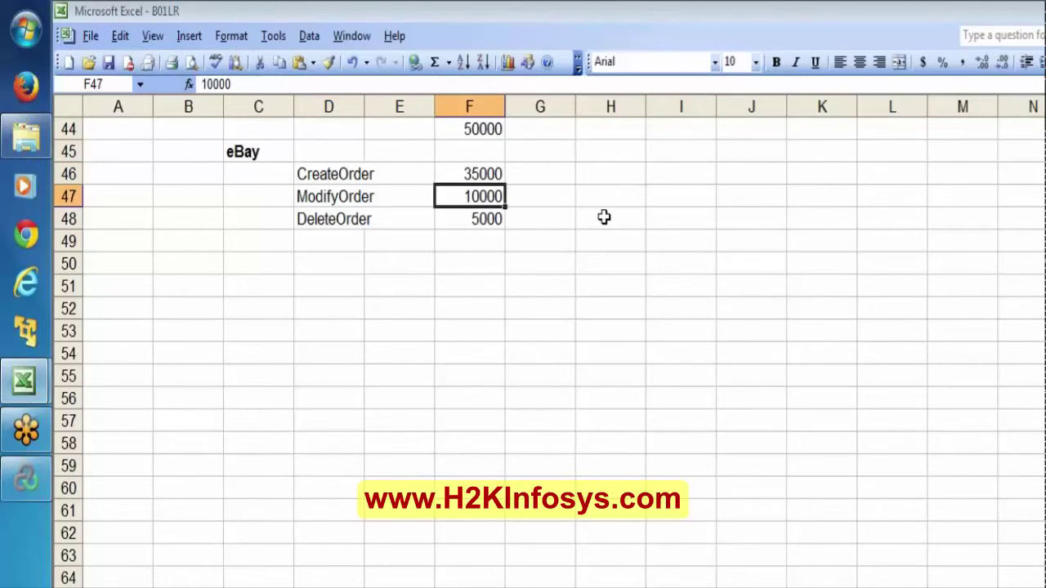
{"action": "key", "text": "Down"}
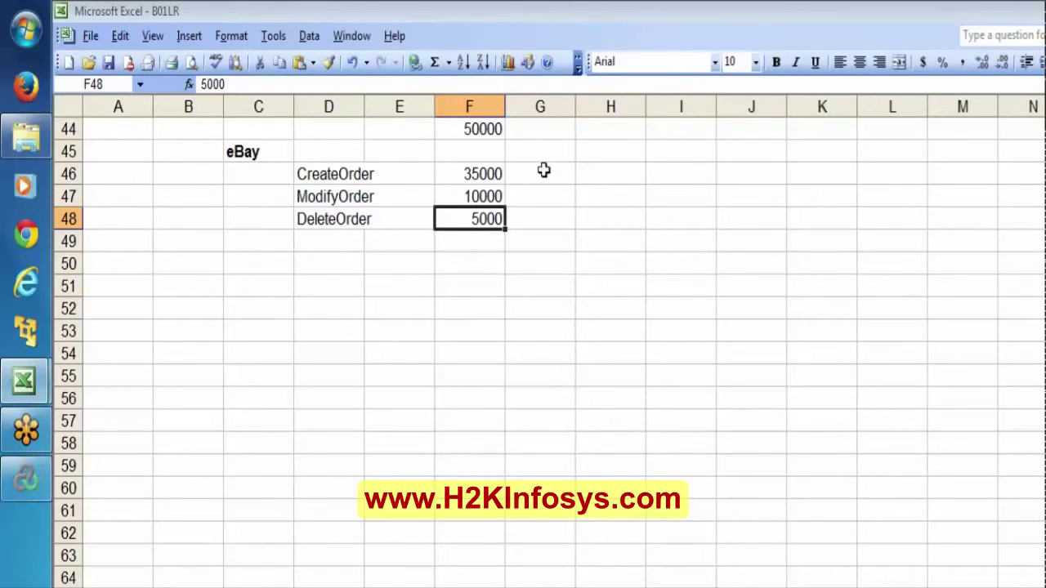
{"action": "left_click", "coordinate": [498, 134]}
{"action": "left_click", "coordinate": [485, 181]}
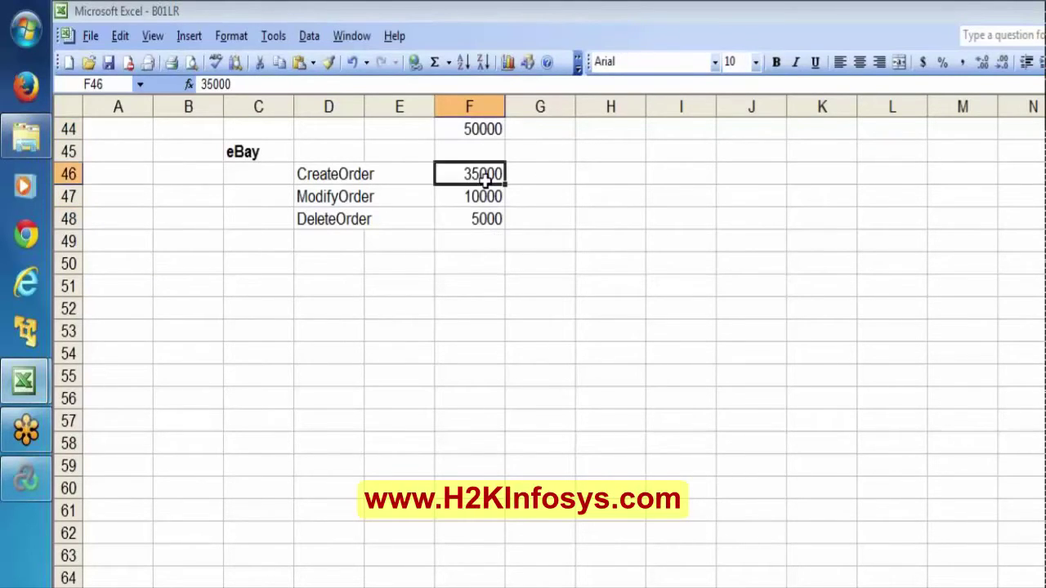
{"action": "key", "text": "shift+Down"}
{"action": "key", "text": "shift+Down"}
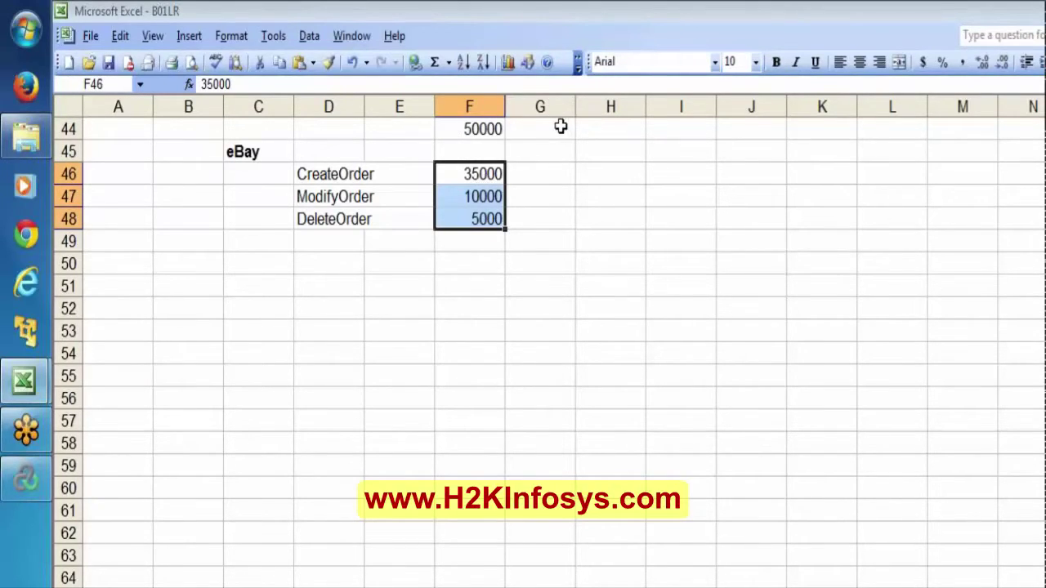
{"action": "left_click", "coordinate": [467, 133]}
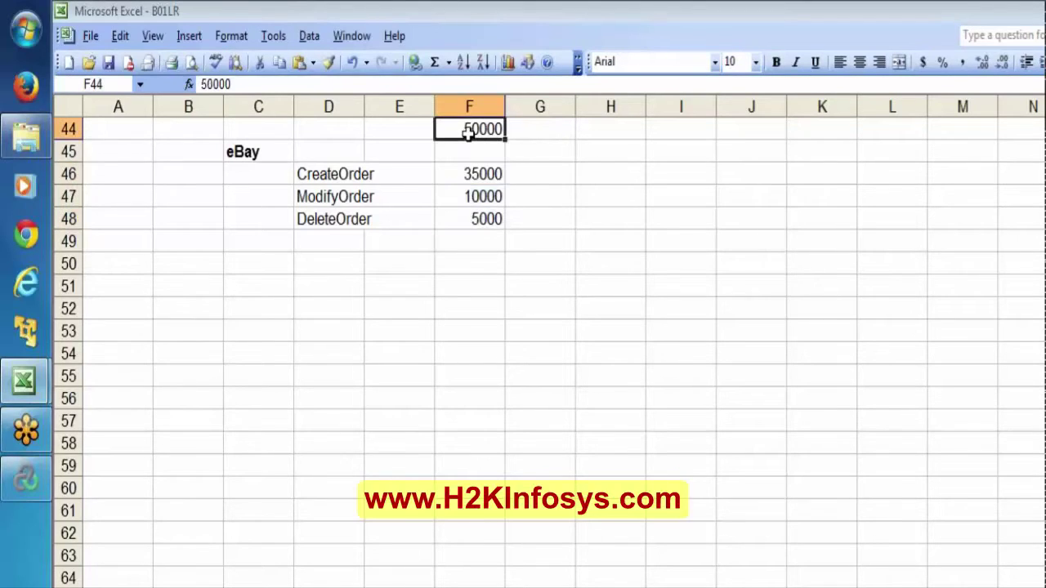
Step: Insert three blank rows between the "b. With Percentage" heading and the overall total row
{"action": "key", "text": "Up"}
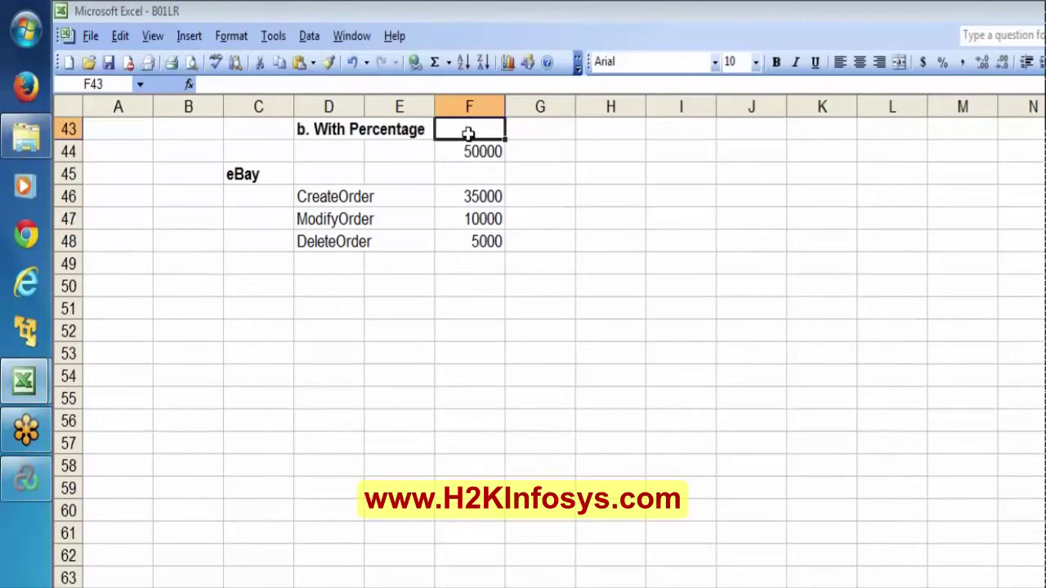
{"action": "left_click", "coordinate": [66, 155]}
{"action": "right_click", "coordinate": [65, 156]}
{"action": "left_click", "coordinate": [98, 267]}
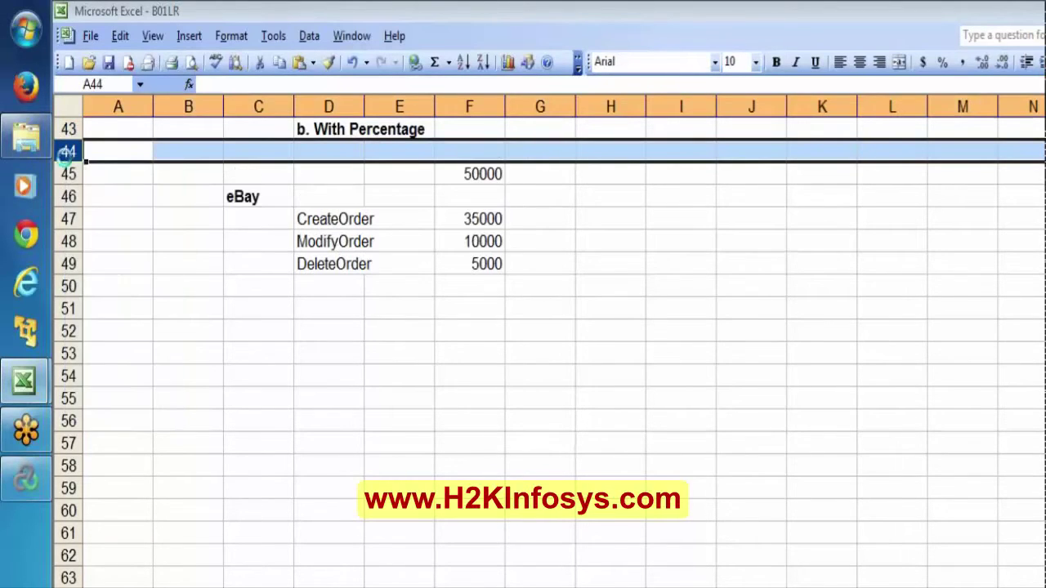
{"action": "right_click", "coordinate": [65, 154]}
{"action": "left_click", "coordinate": [98, 267]}
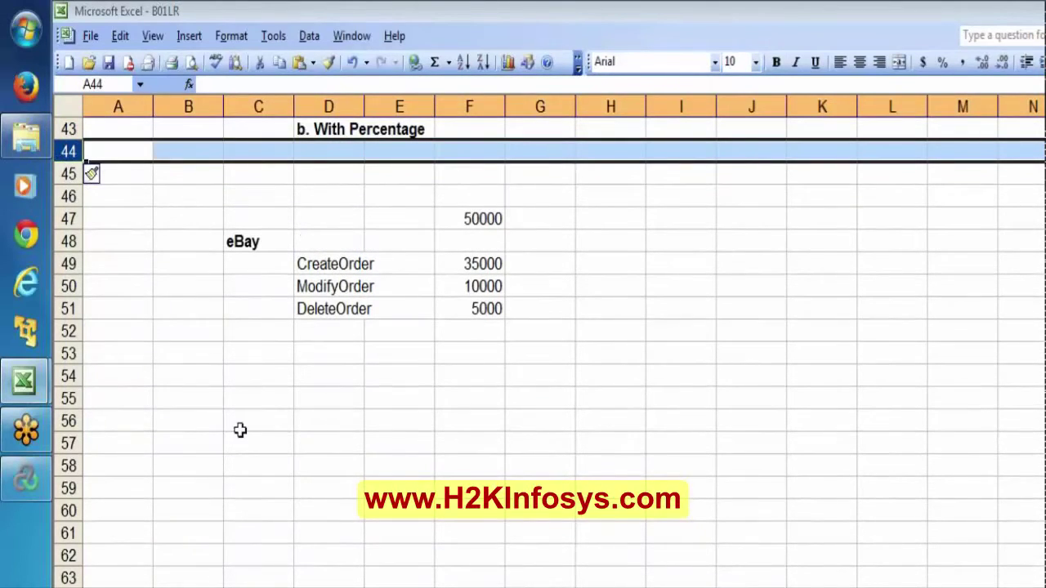
Step: Enter the period label "During Jan2013" in cell F45, above the overall total
{"action": "left_click", "coordinate": [259, 584]}
{"action": "left_click", "coordinate": [258, 587]}
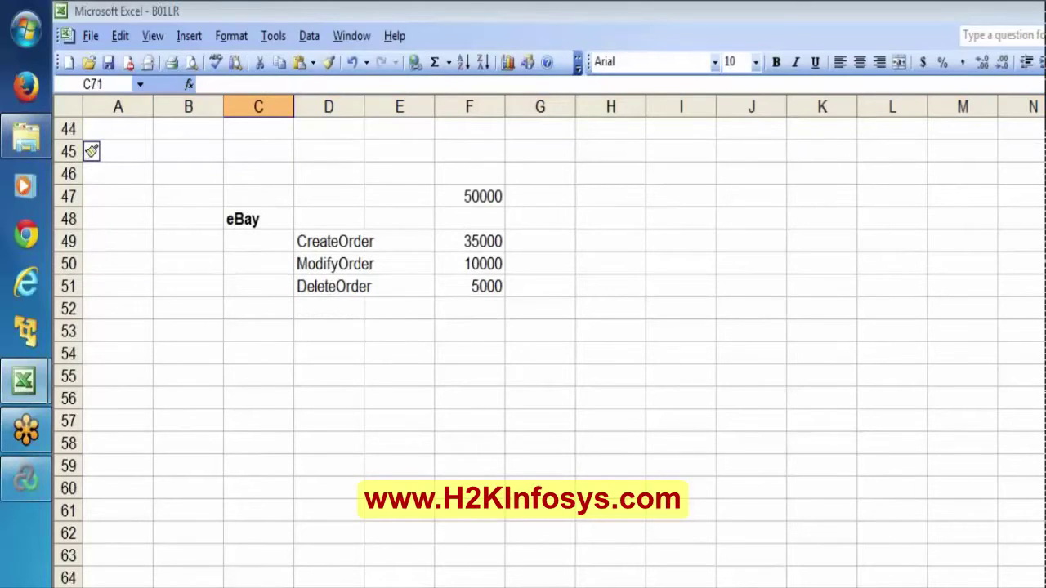
{"action": "left_click", "coordinate": [480, 158]}
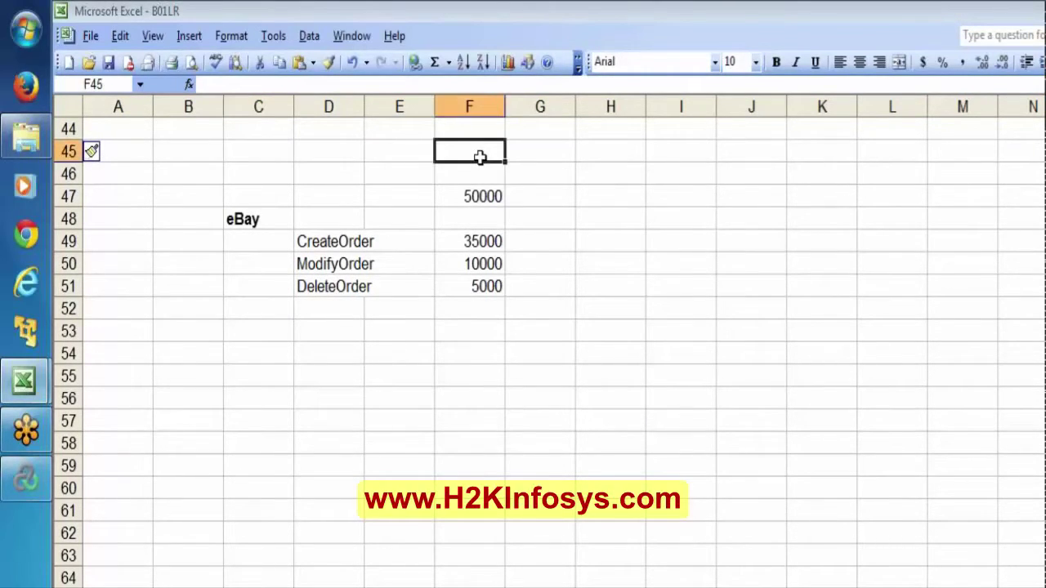
{"action": "type", "text": "During"}
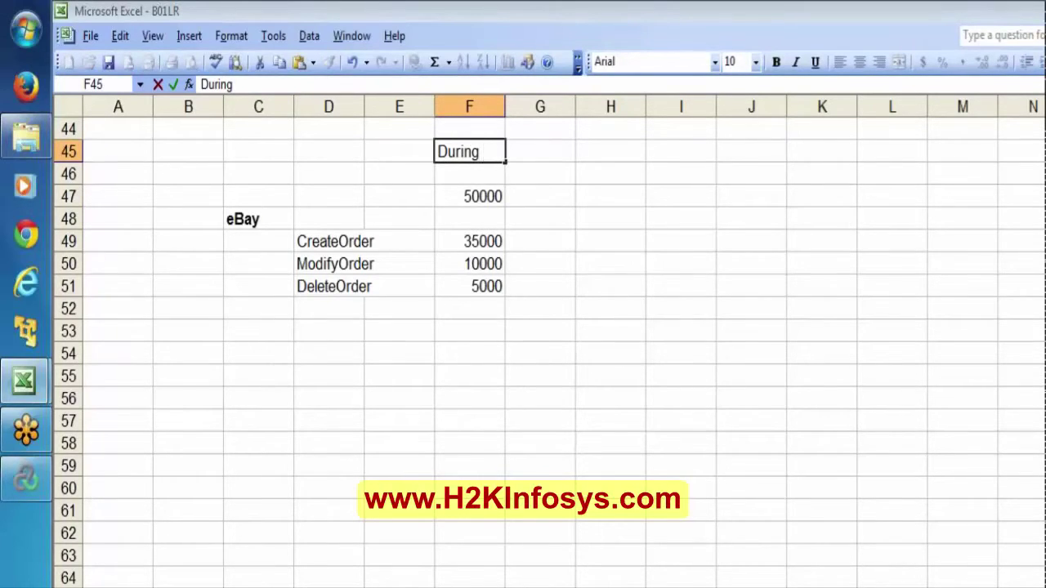
{"action": "type", "text": " Jan2013"}
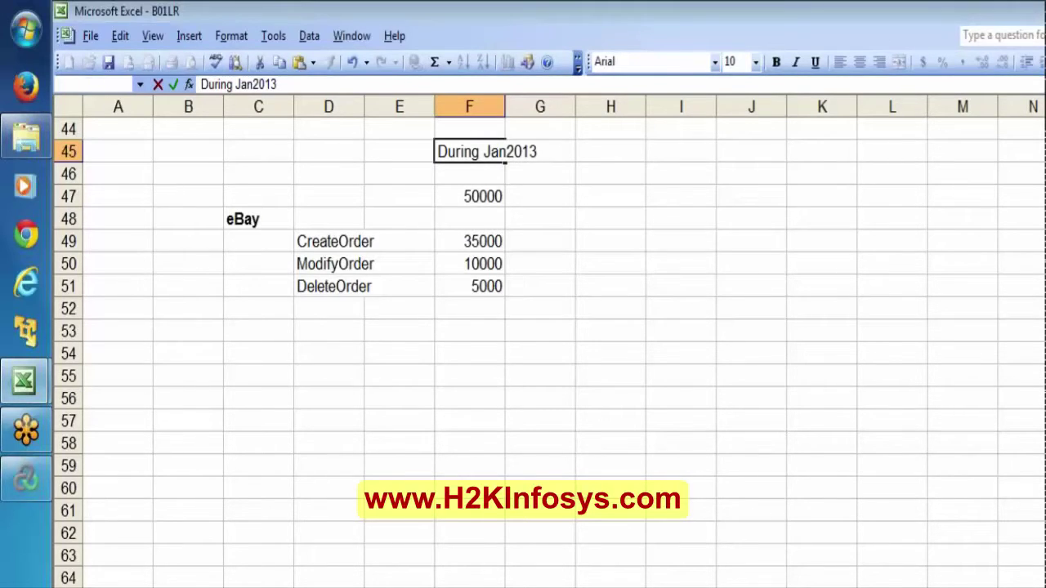
{"action": "key", "text": "Return"}
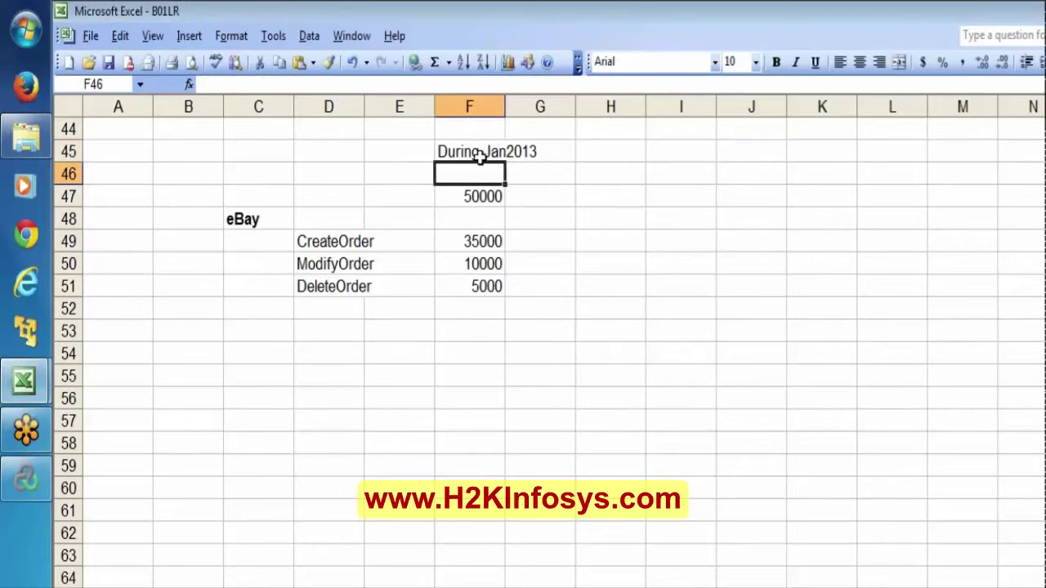
Step: Append "/day" to the overall total in F47 so it reads 50000/day
{"action": "key", "text": "Down"}
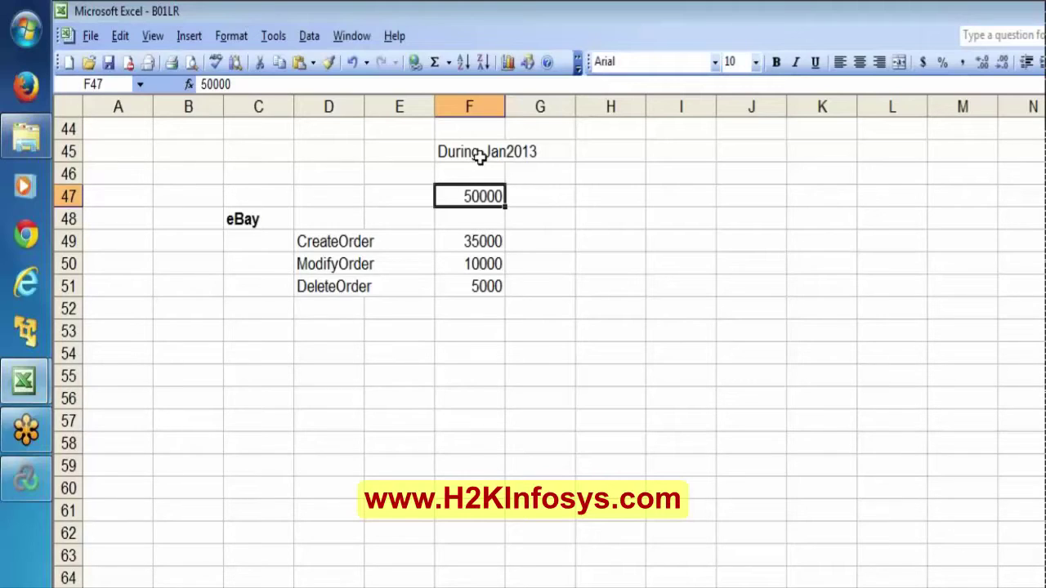
{"action": "key", "text": "F2"}
{"action": "type", "text": "/day"}
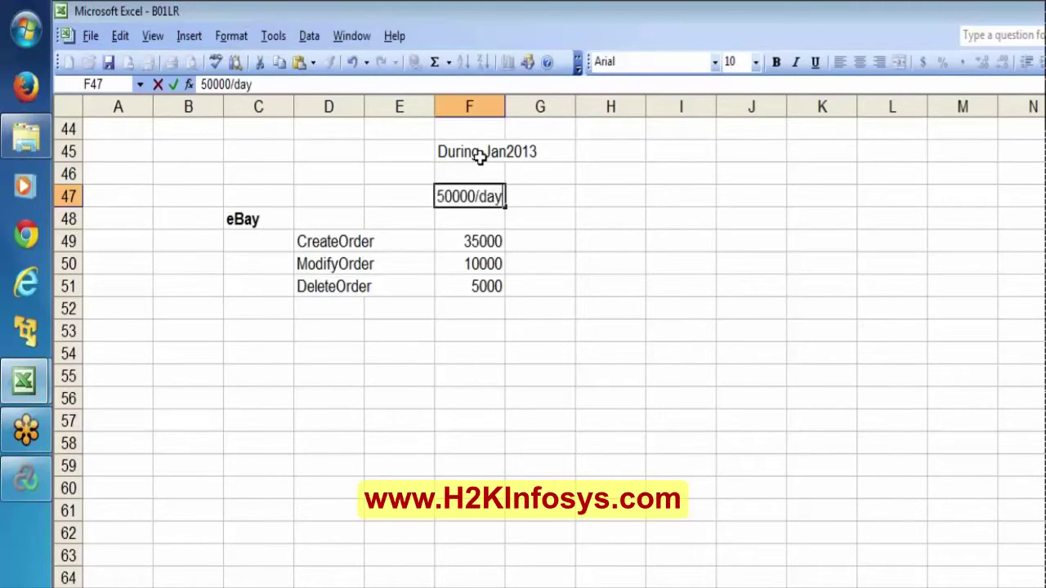
{"action": "key", "text": "Return"}
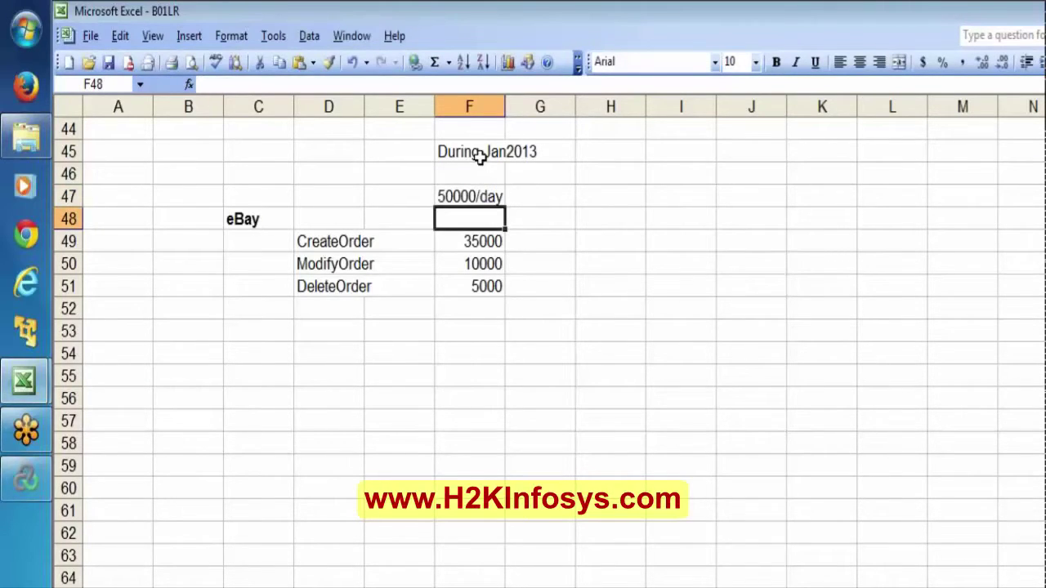
Step: Review the January 2013 label, the daily total and the three order counts in column F
{"action": "left_click", "coordinate": [480, 158]}
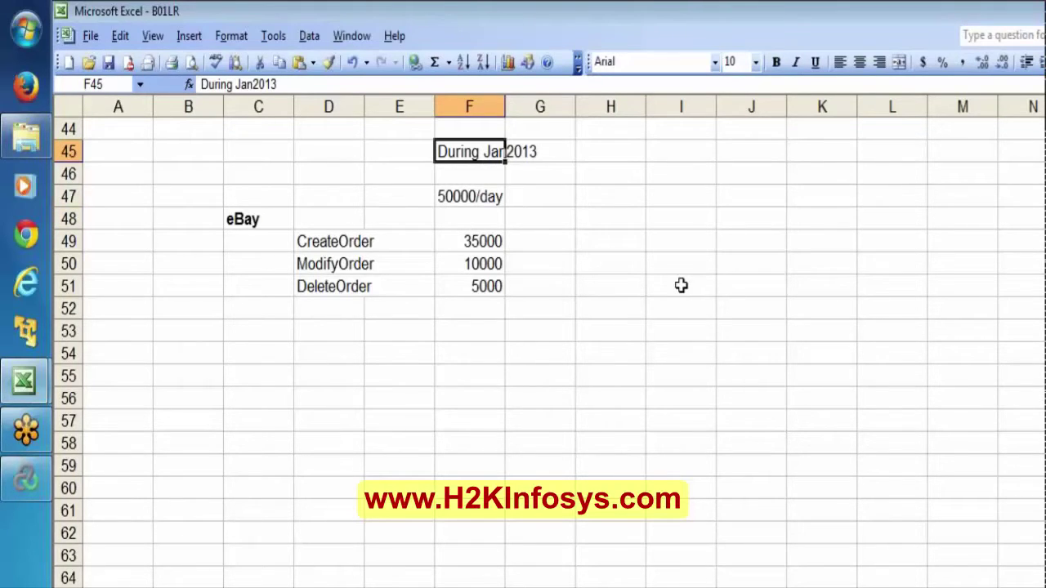
{"action": "key", "text": "Down"}
{"action": "key", "text": "Down"}
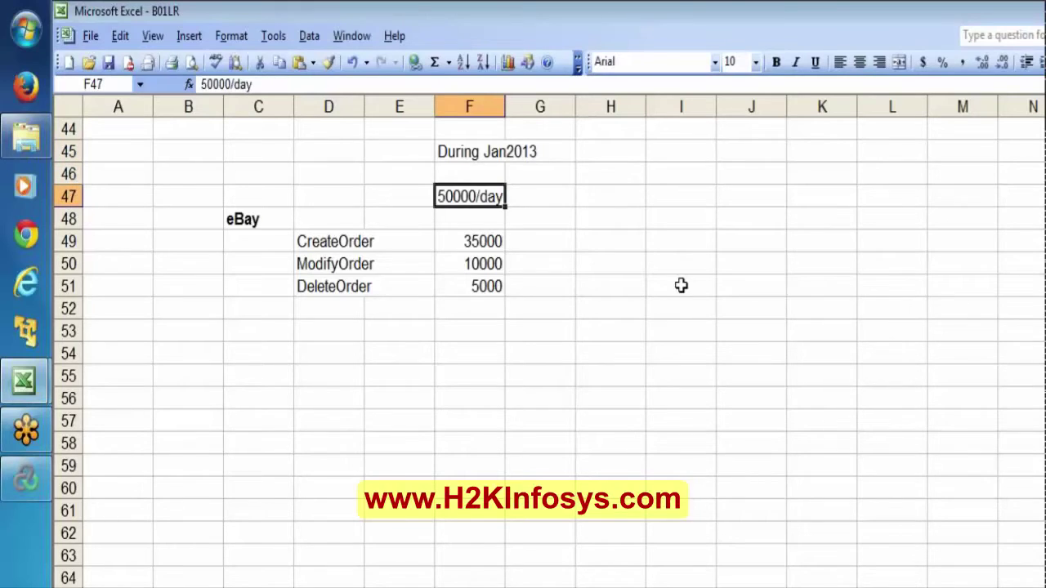
{"action": "key", "text": "Down"}
{"action": "key", "text": "Down"}
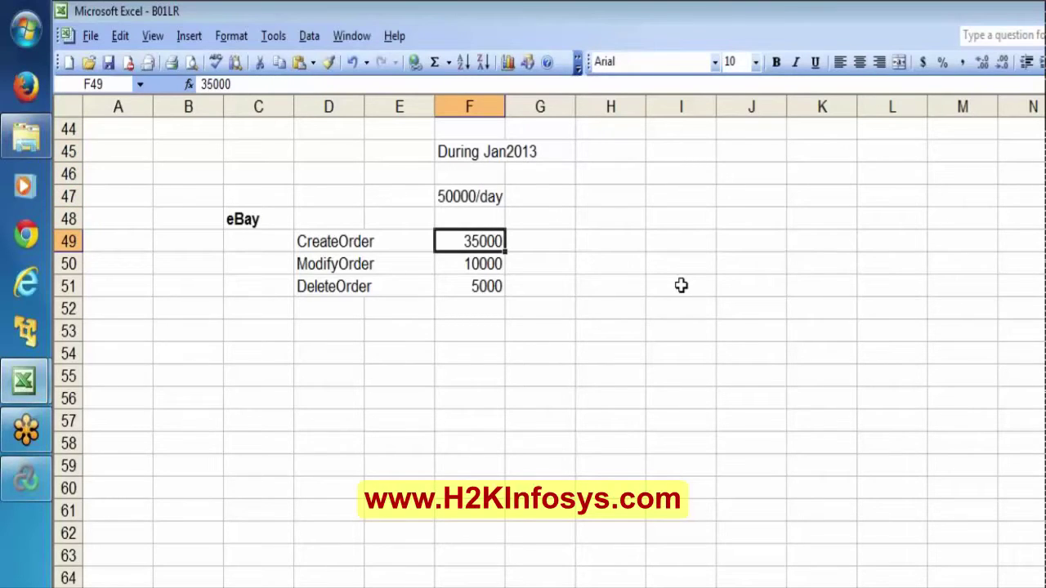
{"action": "key", "text": "shift+Down"}
{"action": "key", "text": "shift+Down"}
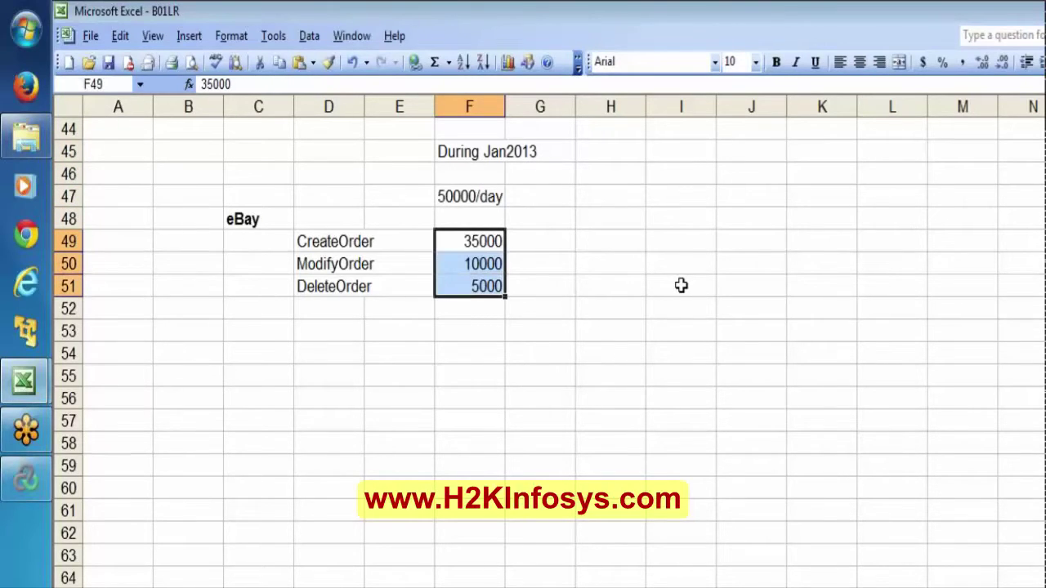
Step: Start a comparison column with the period Jan2014 in H45 and a total of 100000 in H47
{"action": "left_click", "coordinate": [608, 152]}
{"action": "type", "text": "Ja"}
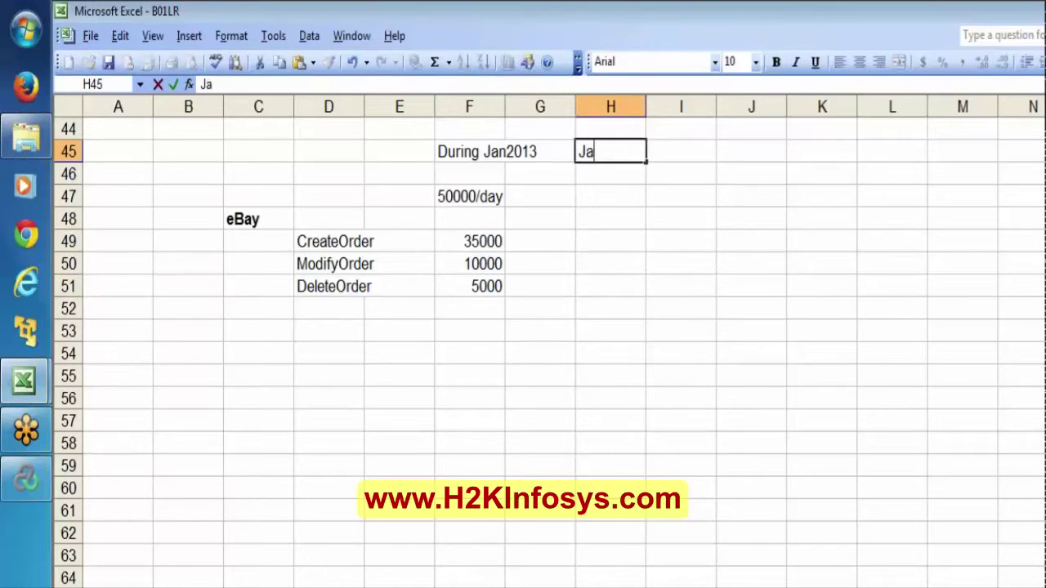
{"action": "type", "text": "n2014"}
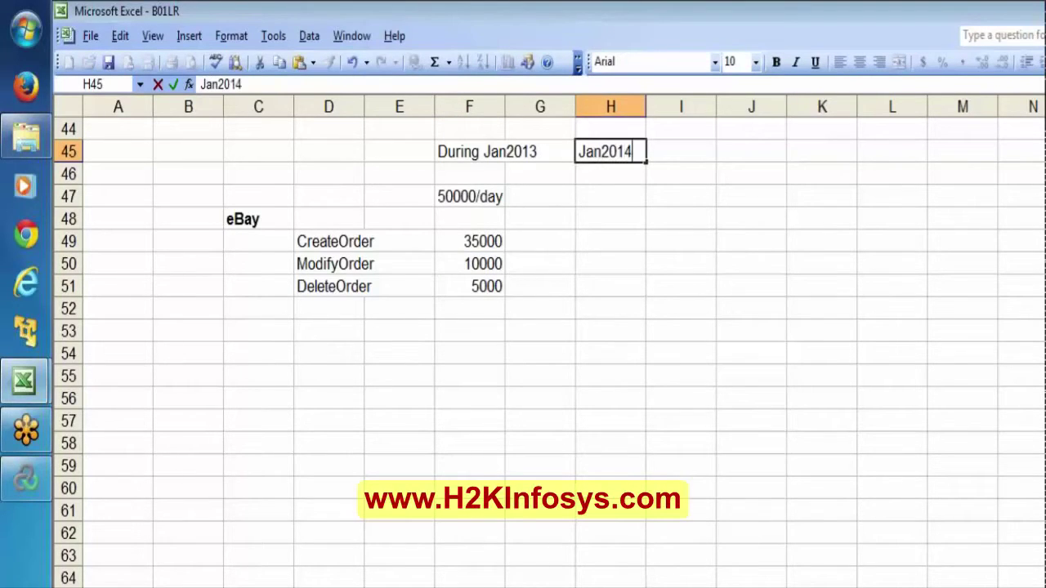
{"action": "key", "text": "Return"}
{"action": "key", "text": "Return"}
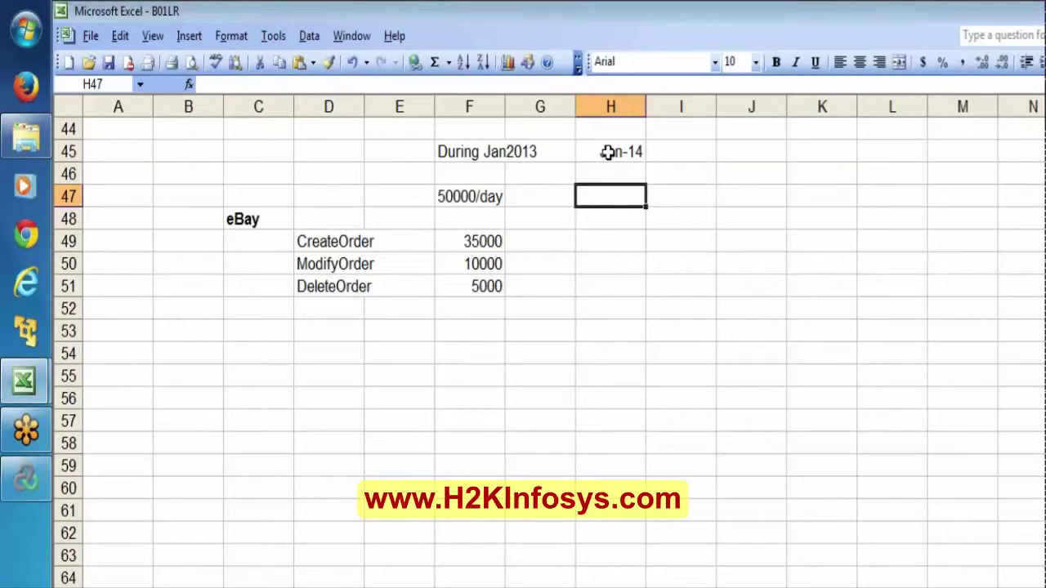
{"action": "type", "text": "1000"}
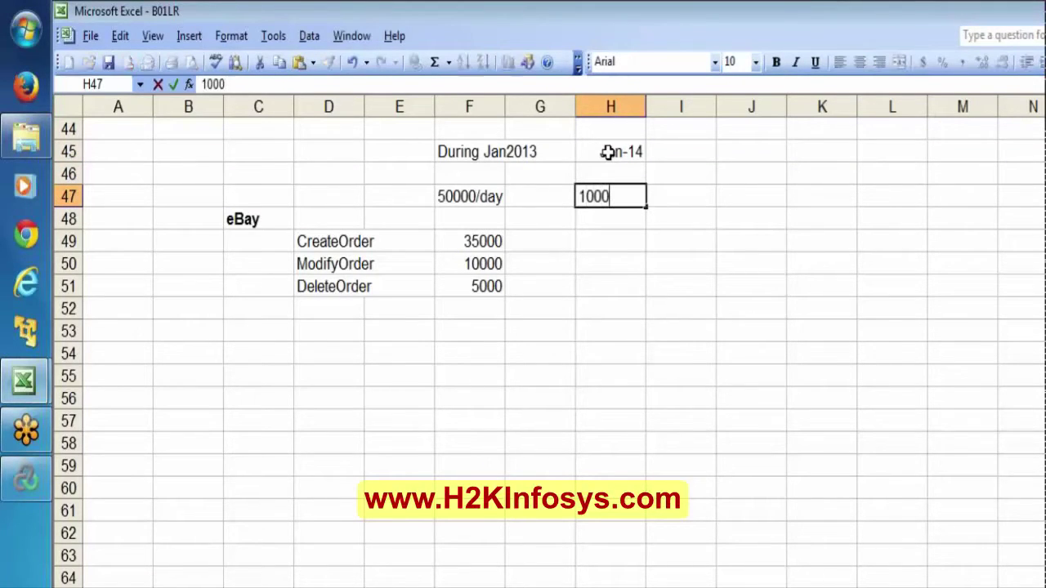
{"action": "type", "text": "00"}
{"action": "key", "text": "Return"}
{"action": "key", "text": "Return"}
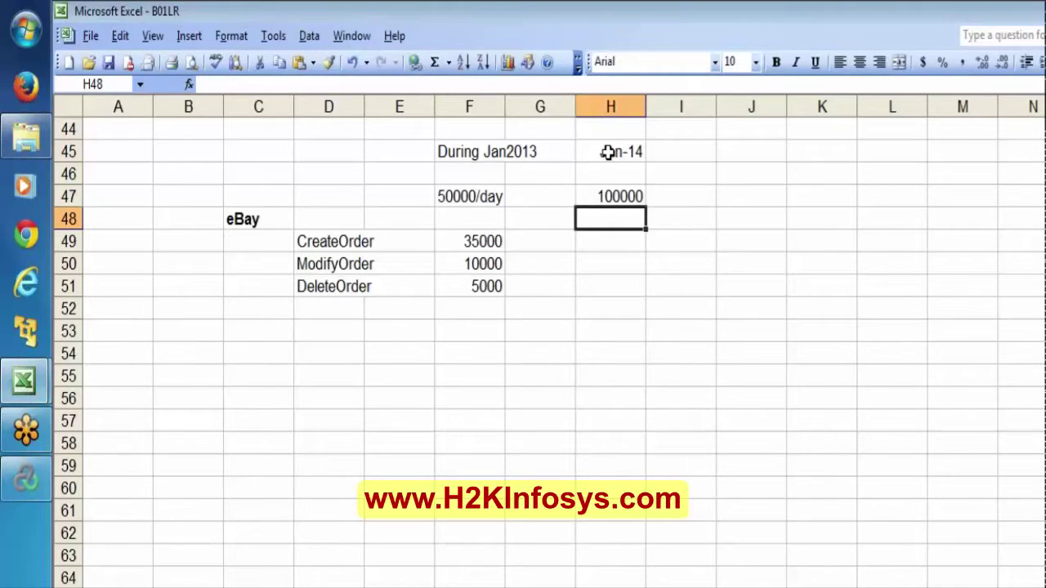
Step: Fill in the January 2014 counts in column H: 70000 for CreateOrder, 20000 for ModifyOrder and 10000 for DeleteOrder
{"action": "key", "text": "Down"}
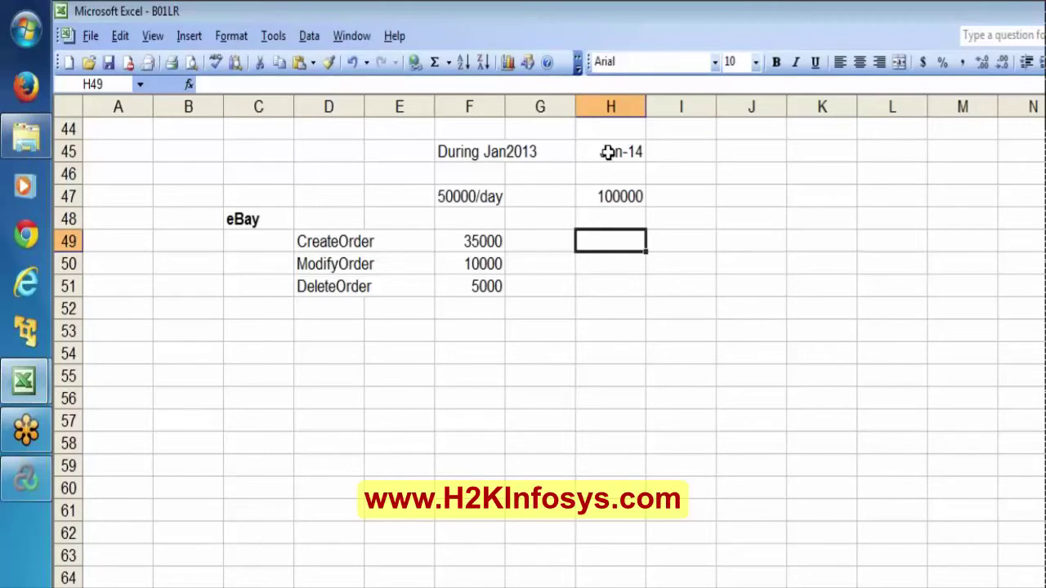
{"action": "type", "text": "70000"}
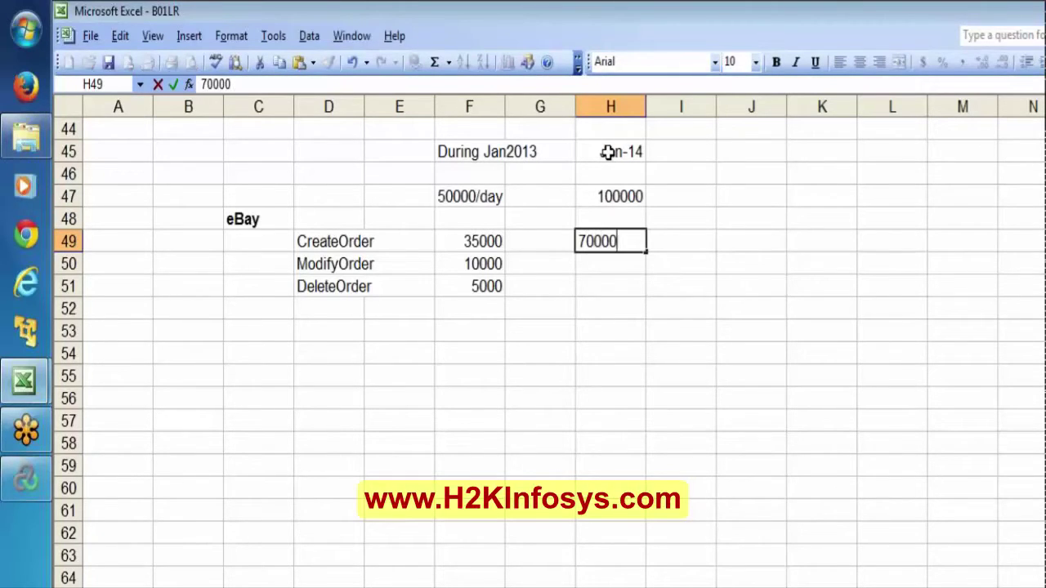
{"action": "key", "text": "Return"}
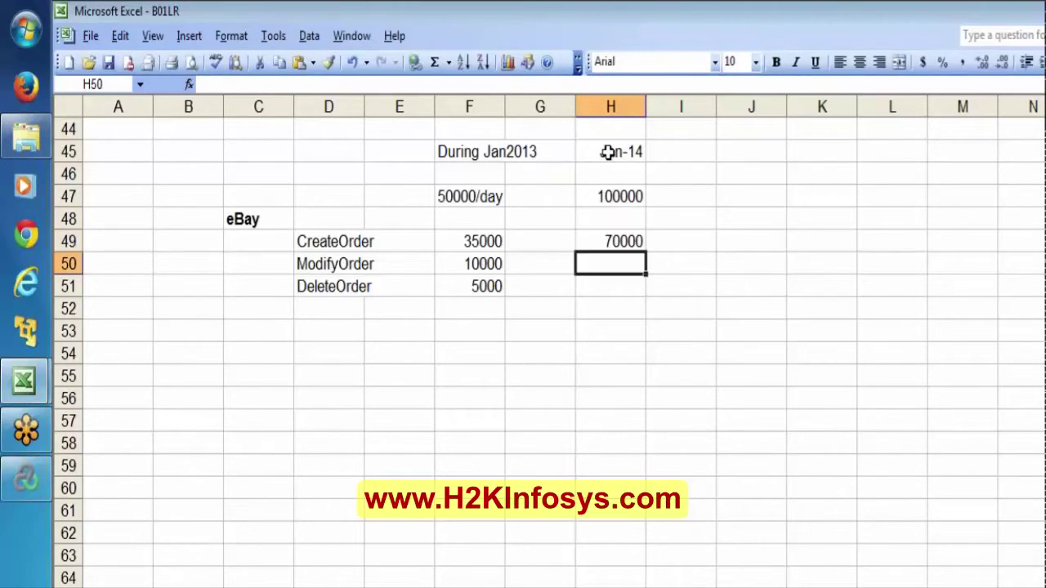
{"action": "type", "text": "20000"}
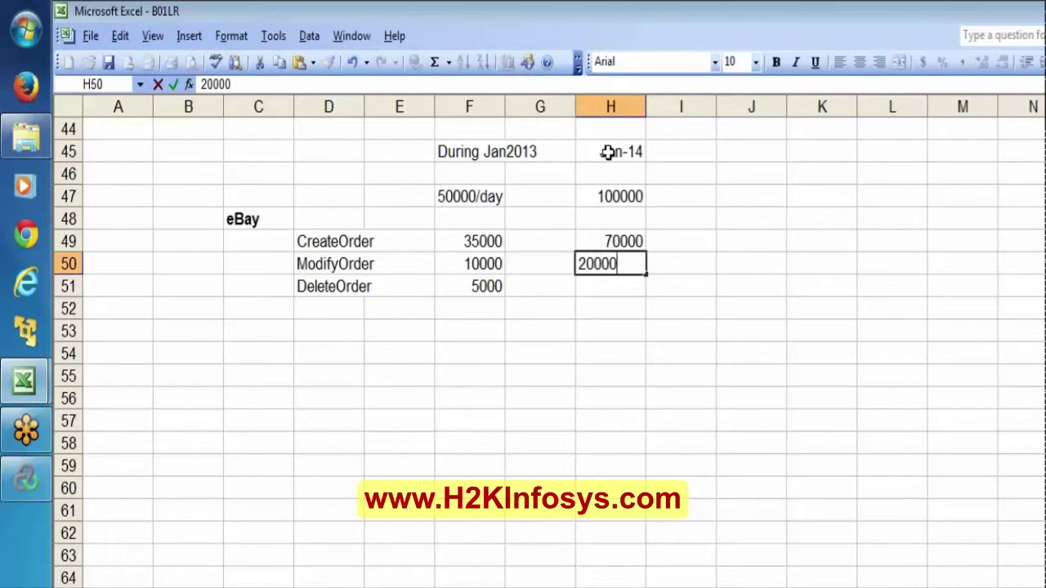
{"action": "key", "text": "Return"}
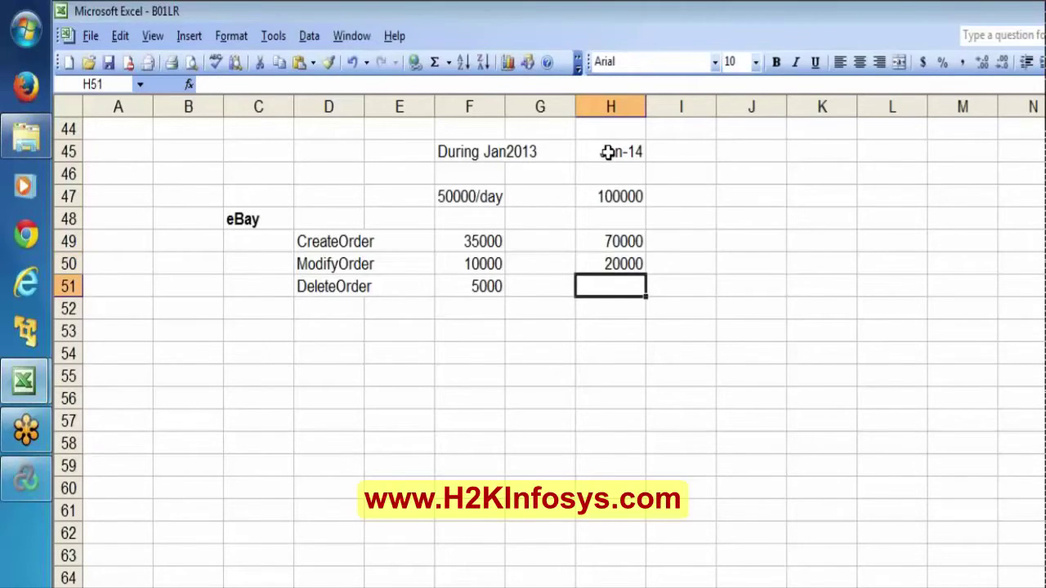
{"action": "type", "text": "10000"}
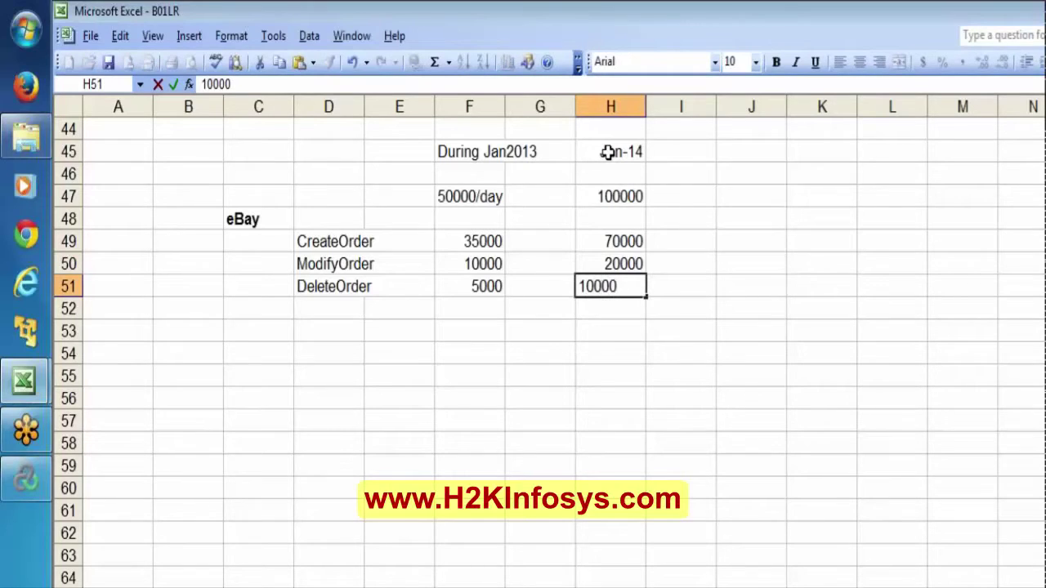
{"action": "key", "text": "Return"}
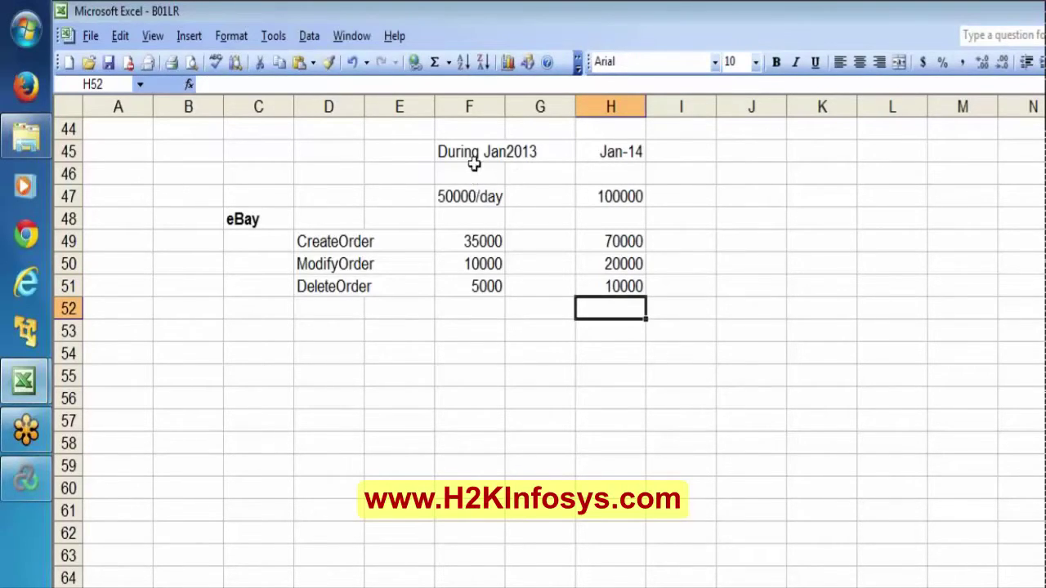
{"action": "left_click", "coordinate": [470, 194]}
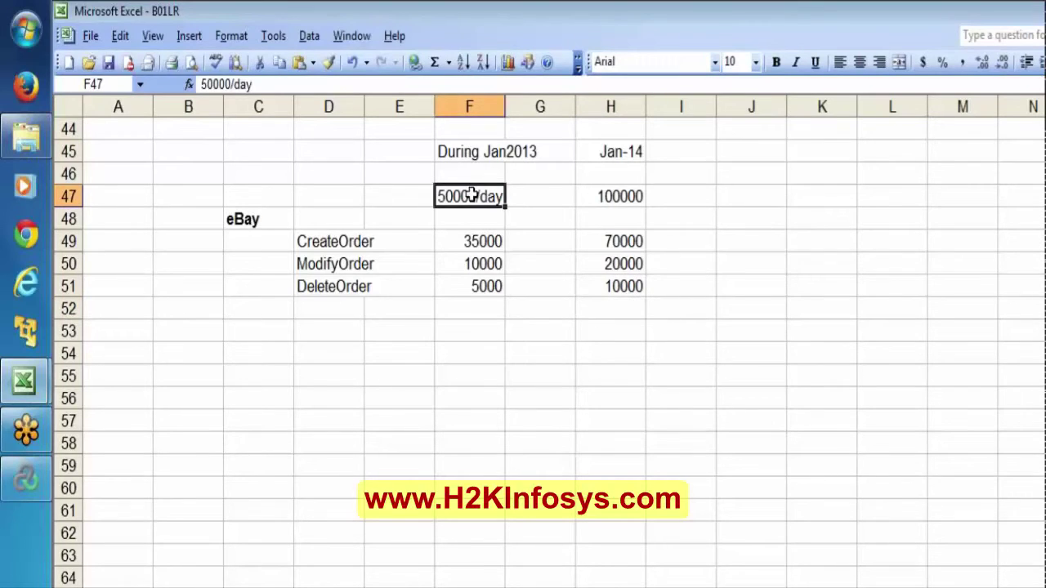
Step: Compare the daily totals and the three order counts for January 2013 in column F with January 2014 in column H
{"action": "left_click", "coordinate": [621, 197]}
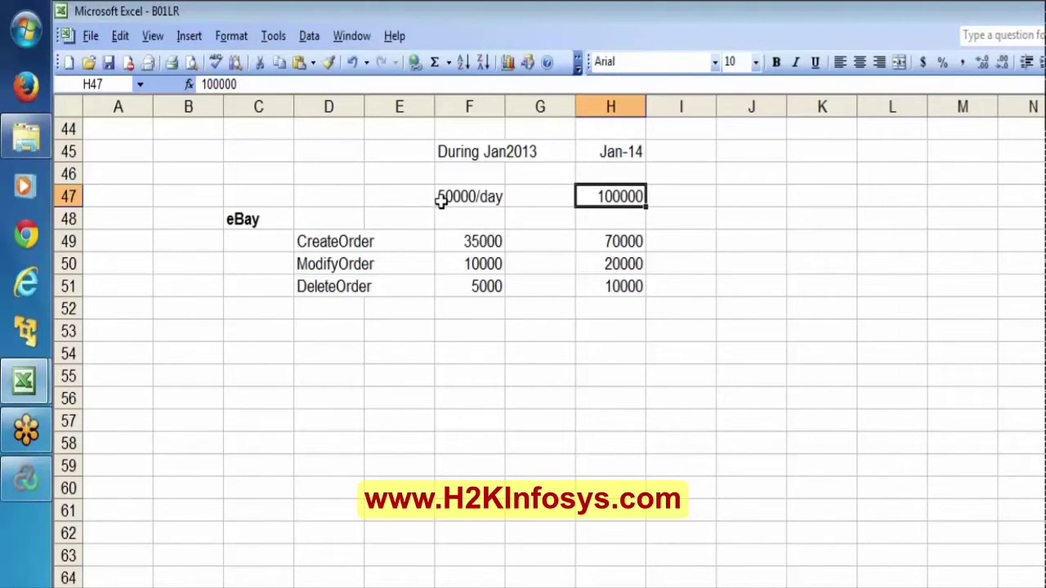
{"action": "left_click", "coordinate": [474, 197]}
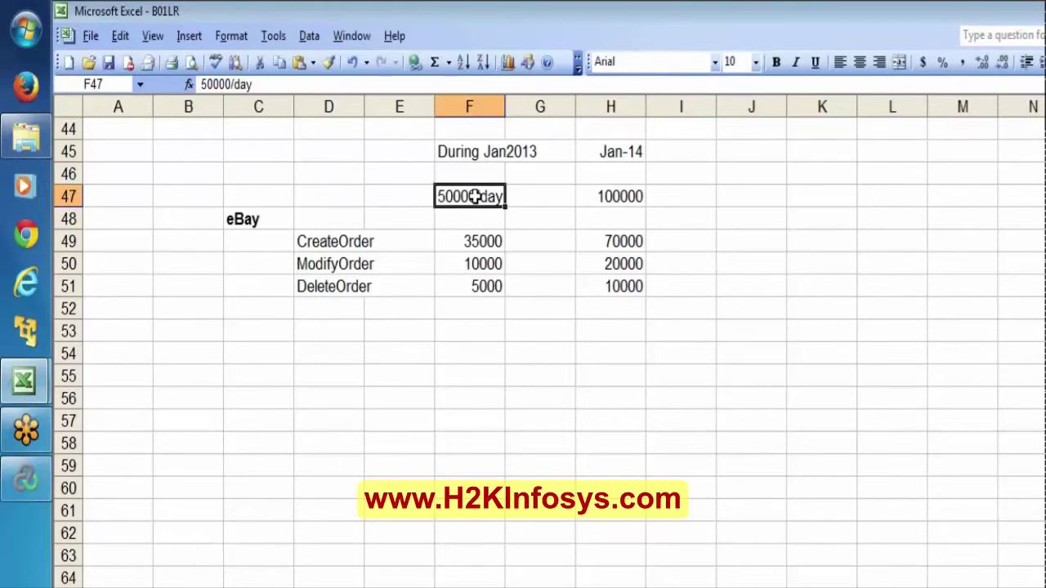
{"action": "left_click", "coordinate": [475, 238]}
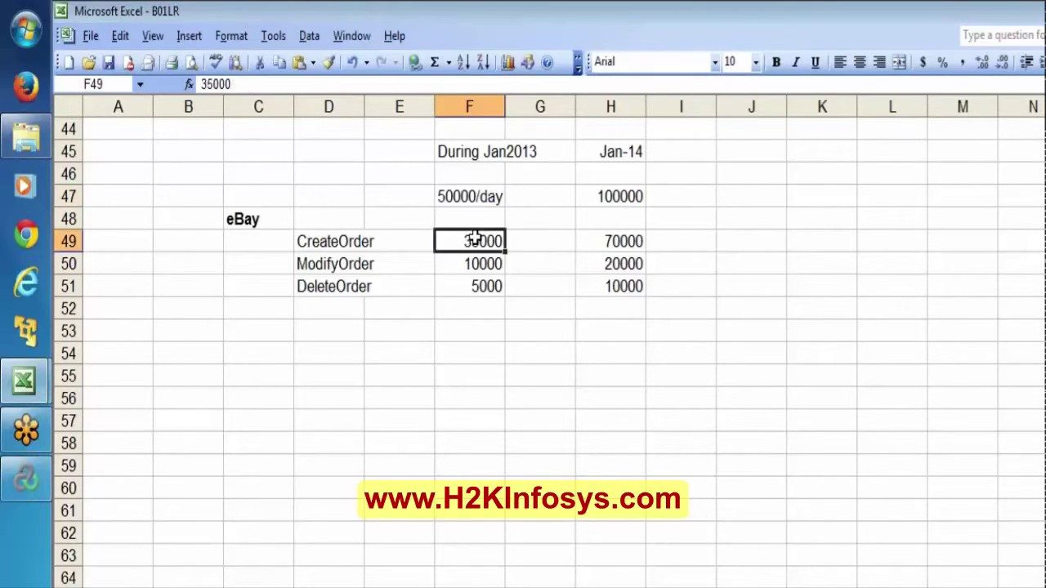
{"action": "key", "text": "shift+Down"}
{"action": "key", "text": "shift+Down"}
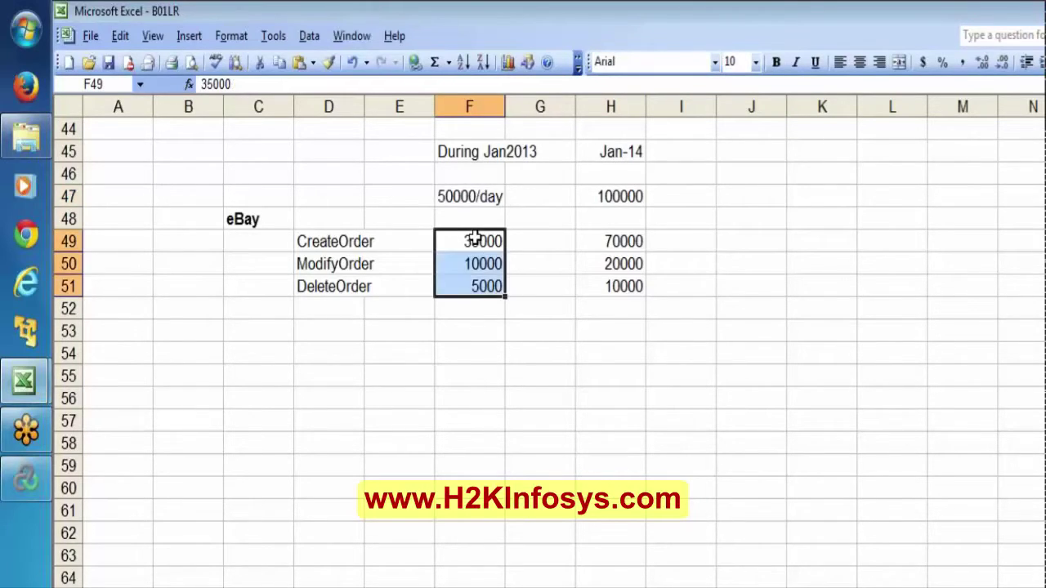
{"action": "left_click", "coordinate": [609, 196]}
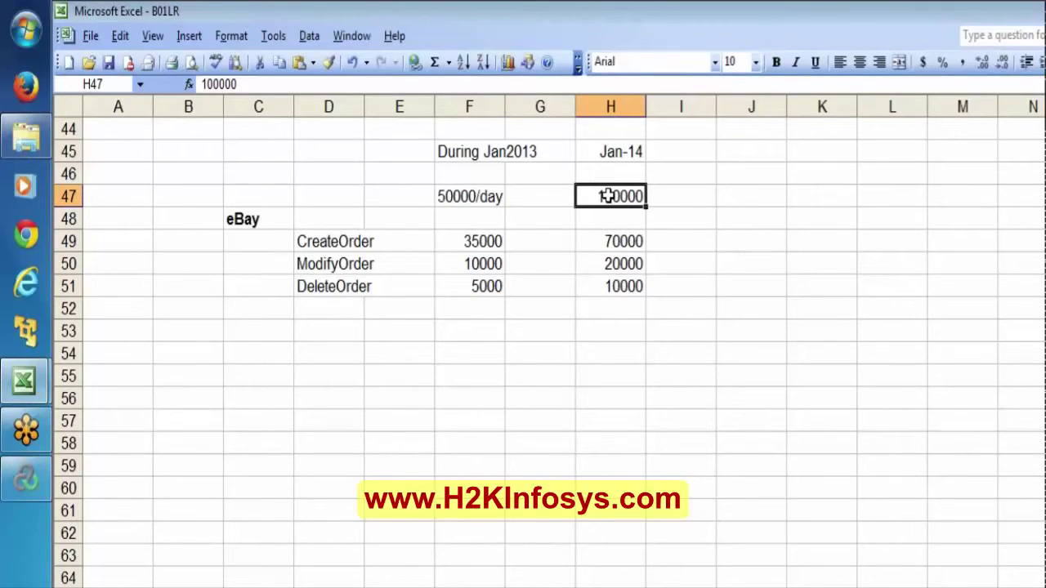
{"action": "key", "text": "Down"}
{"action": "key", "text": "Down"}
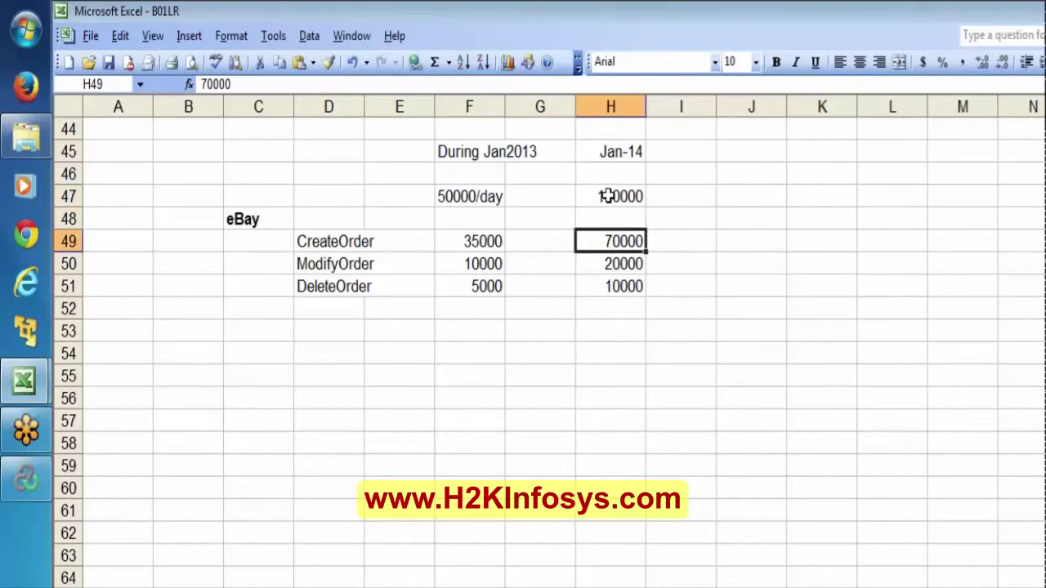
{"action": "left_click", "coordinate": [625, 298], "text": "shift"}
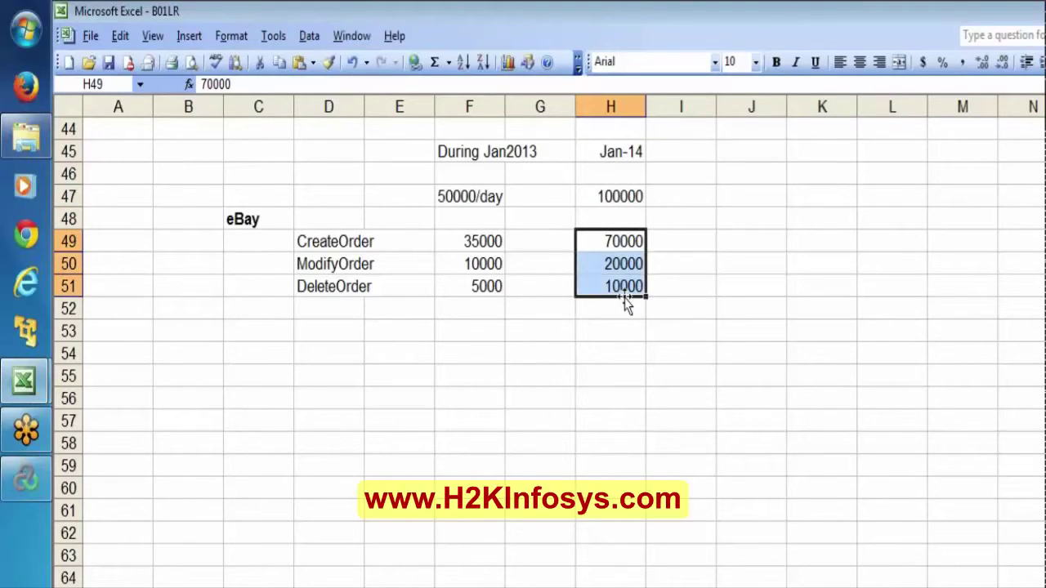
Step: Enter the order percentages in column J: 70% for CreateOrder, 20% for ModifyOrder and 10% for DeleteOrder
{"action": "left_click", "coordinate": [733, 158]}
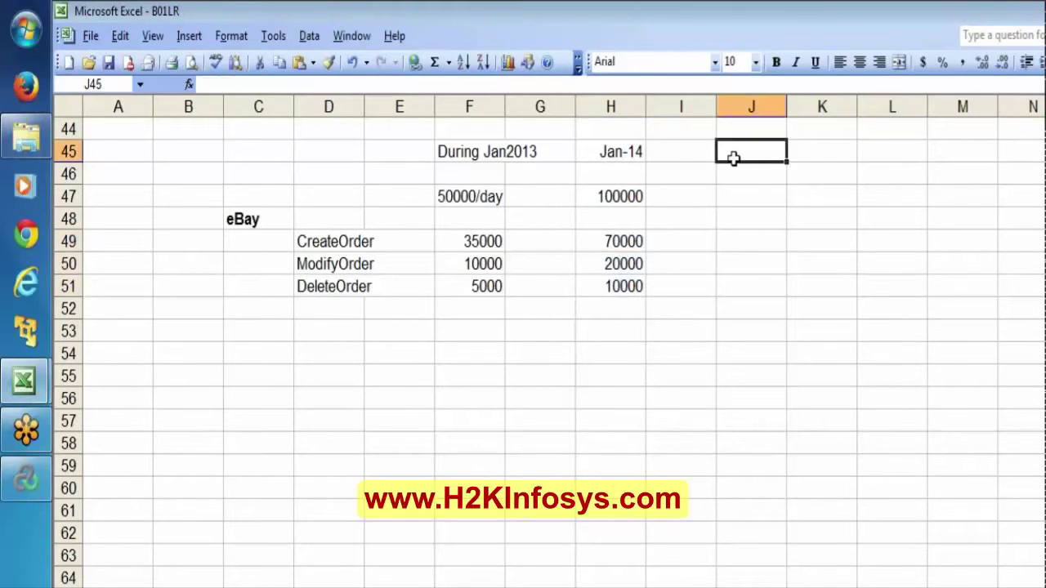
{"action": "left_click", "coordinate": [725, 241]}
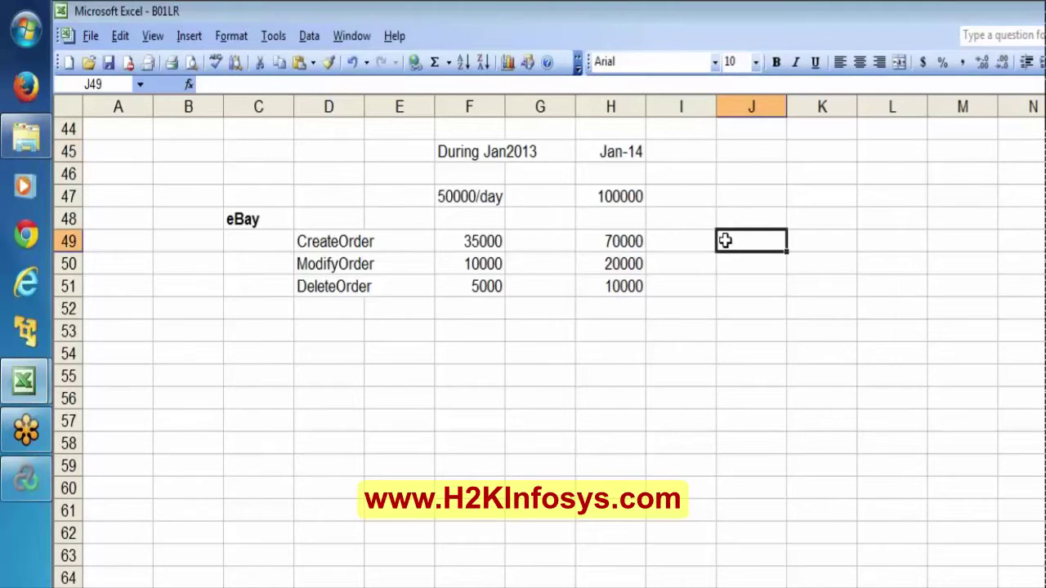
{"action": "type", "text": "70%"}
{"action": "key", "text": "Return"}
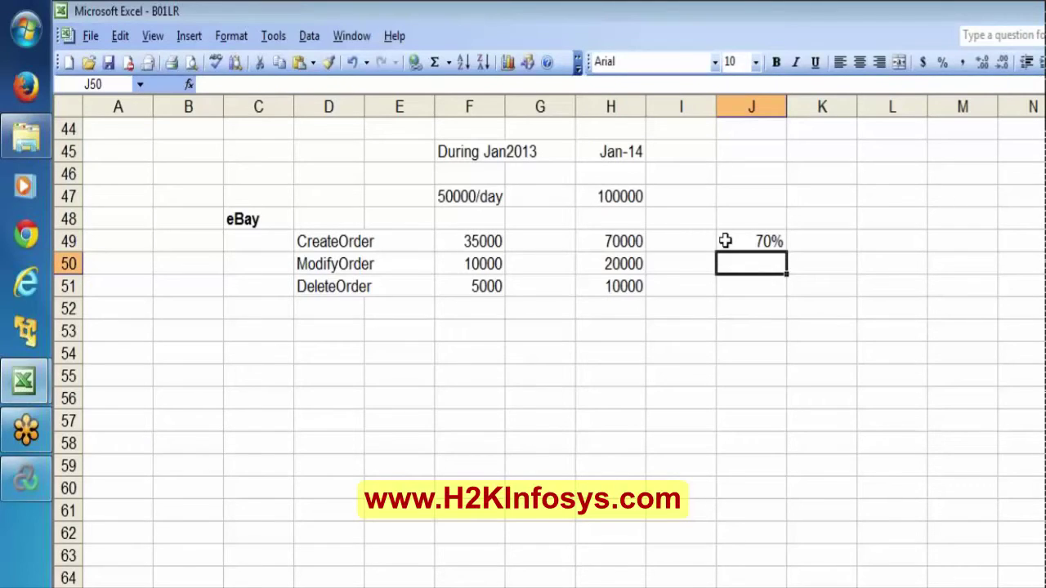
{"action": "type", "text": "20%"}
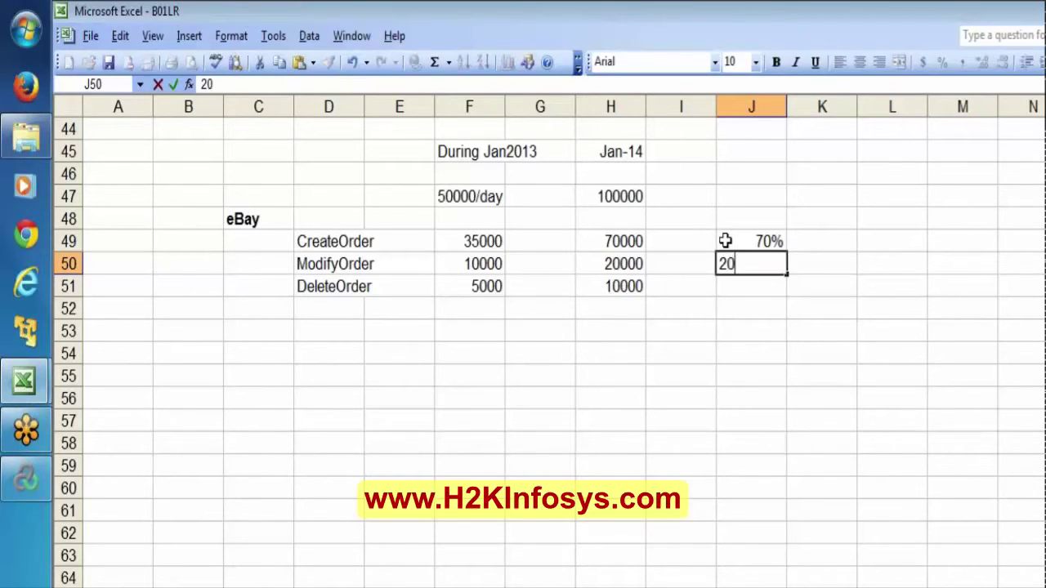
{"action": "key", "text": "Return"}
{"action": "type", "text": "10%"}
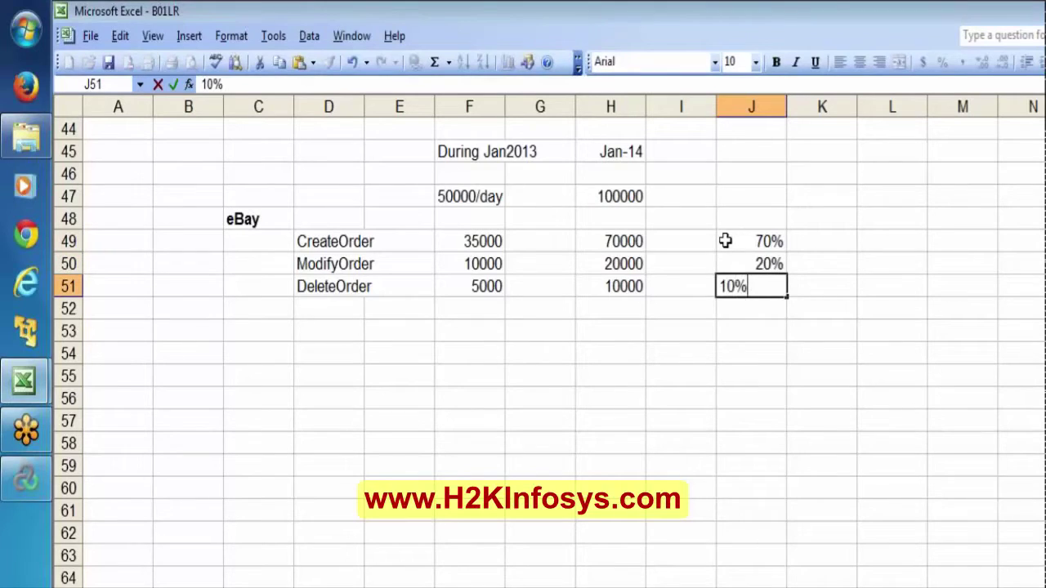
{"action": "key", "text": "Return"}
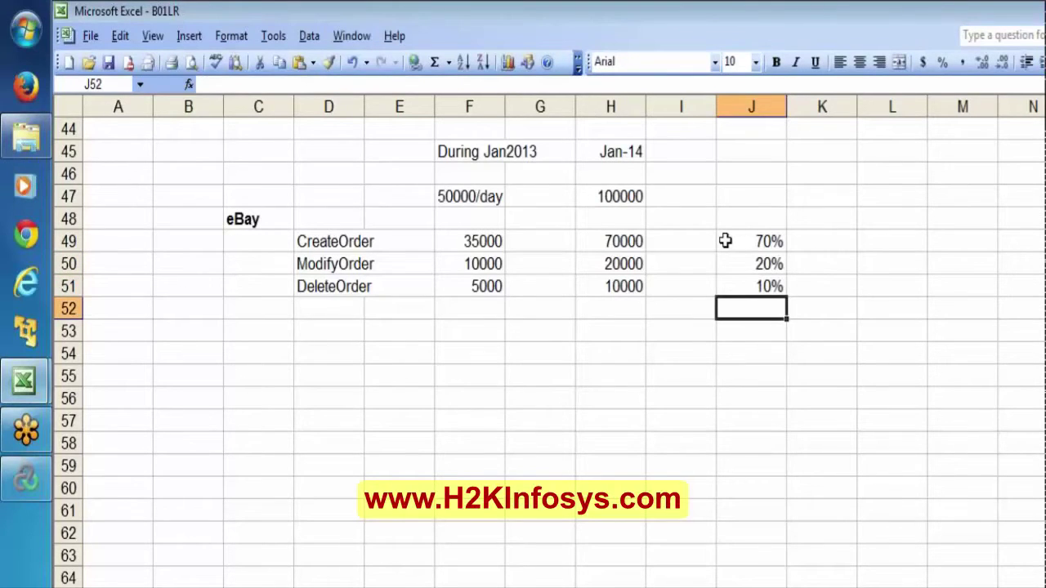
Step: Review the three percentages in column J against the January 2013 daily total and the order type names
{"action": "key", "text": "Up"}
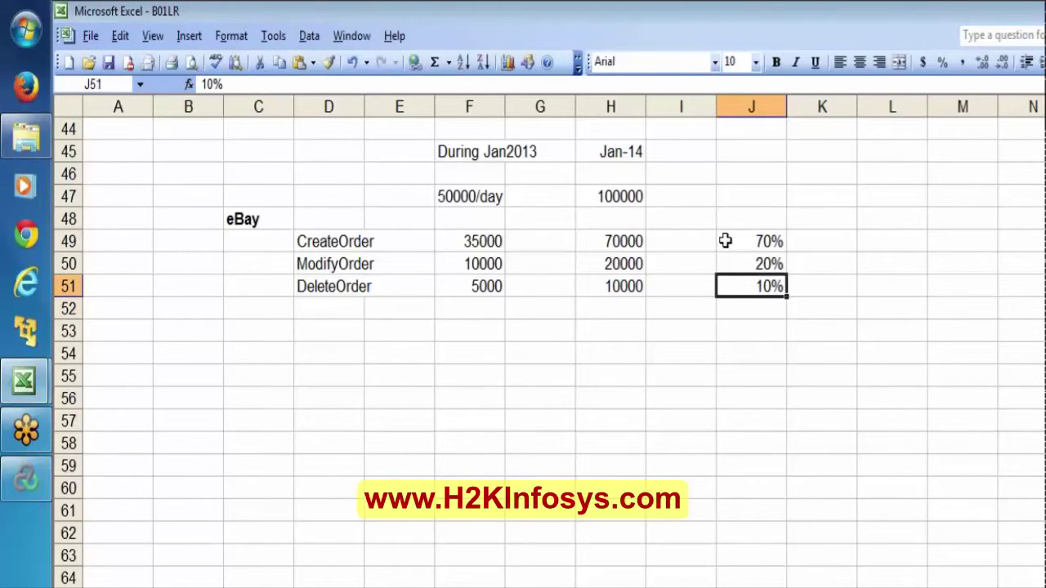
{"action": "key", "text": "shift+Up"}
{"action": "key", "text": "shift+Up"}
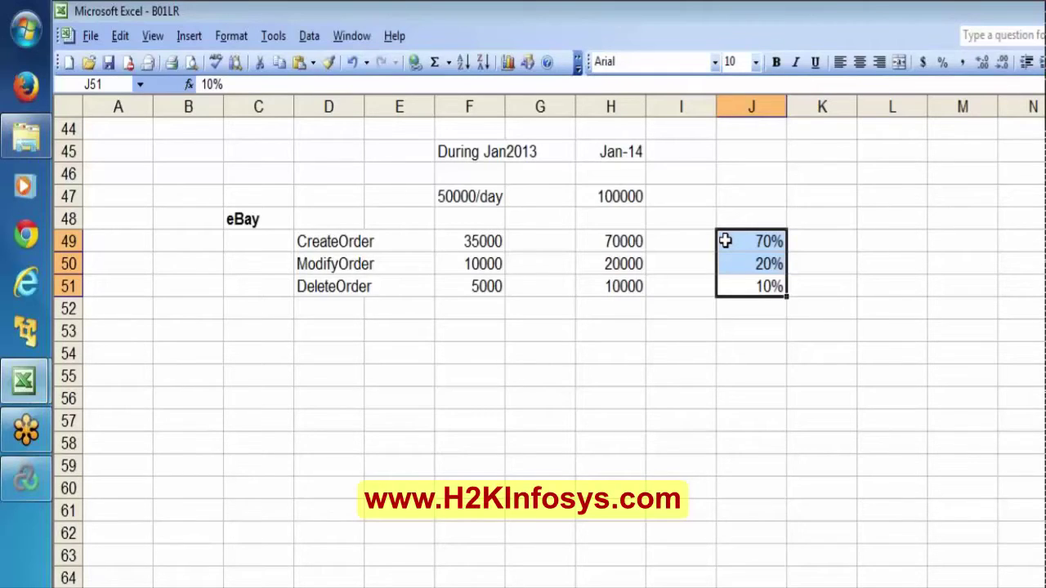
{"action": "left_click", "coordinate": [455, 193]}
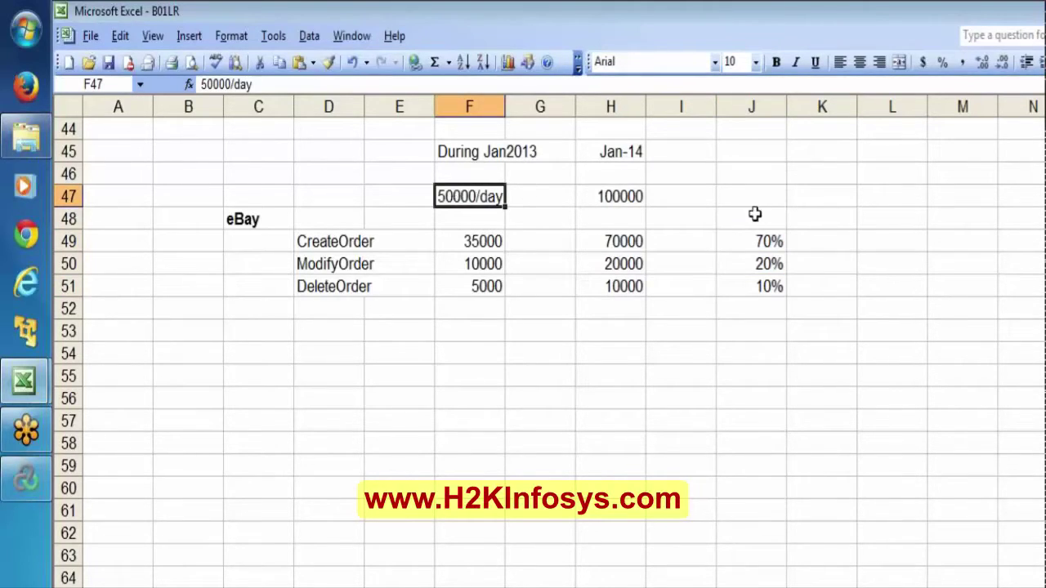
{"action": "left_click", "coordinate": [318, 237]}
{"action": "key", "text": "shift+Down"}
{"action": "key", "text": "shift+Down"}
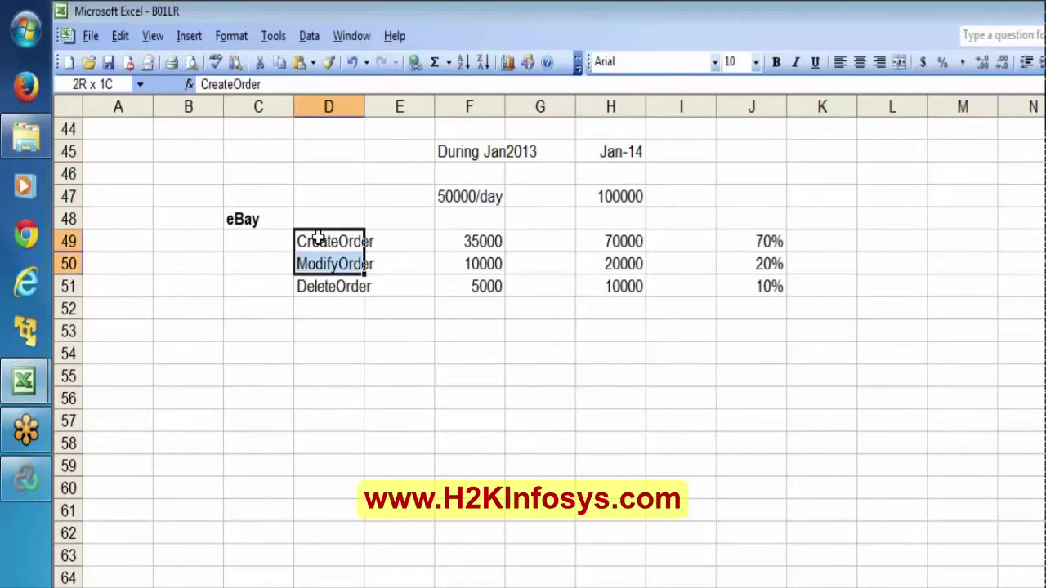
Step: Add the overall totals above the percentages: 50000 in J47 and 100000 in K47
{"action": "left_click", "coordinate": [757, 190]}
{"action": "type", "text": "5"}
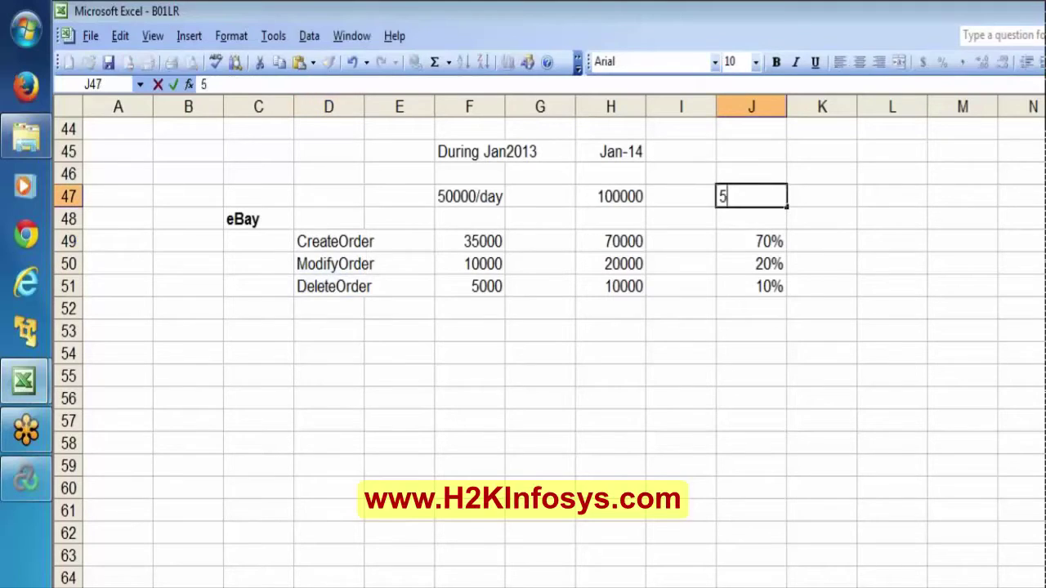
{"action": "type", "text": "000"}
{"action": "key", "text": "BackSpace"}
{"action": "key", "text": "BackSpace"}
{"action": "type", "text": "0000"}
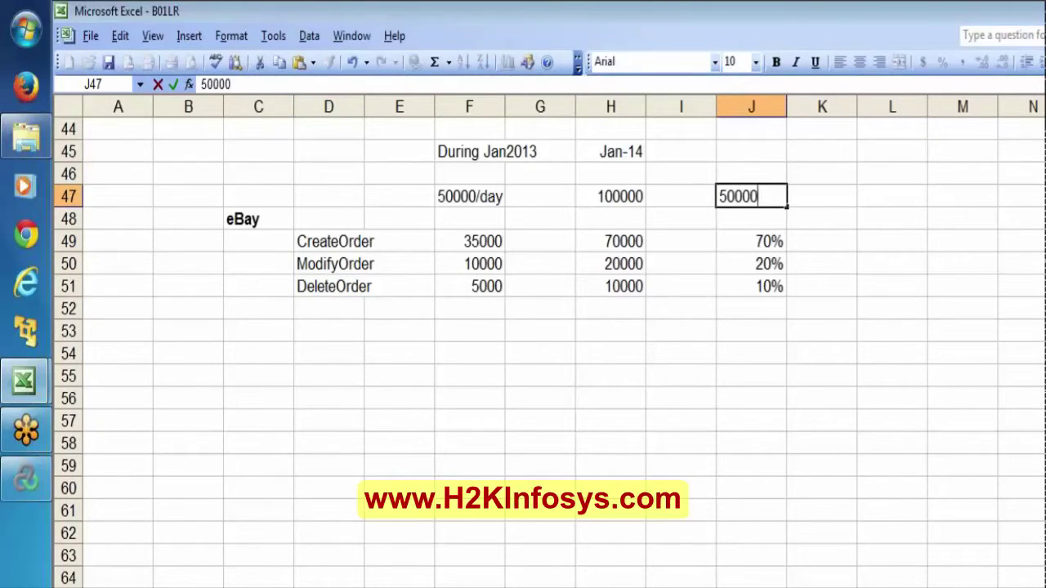
{"action": "key", "text": "Tab"}
{"action": "type", "text": "10000"}
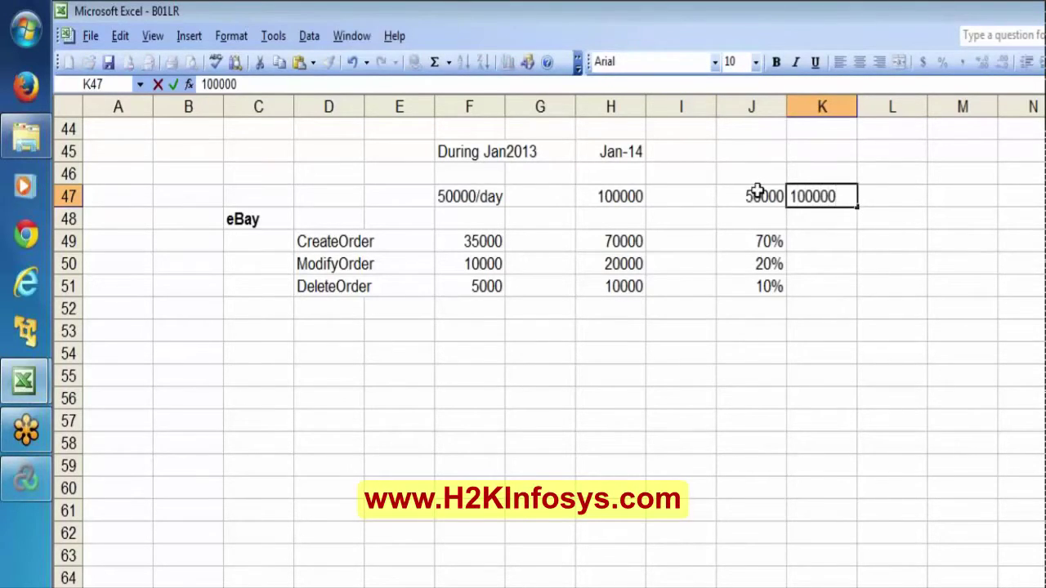
{"action": "key", "text": "Return"}
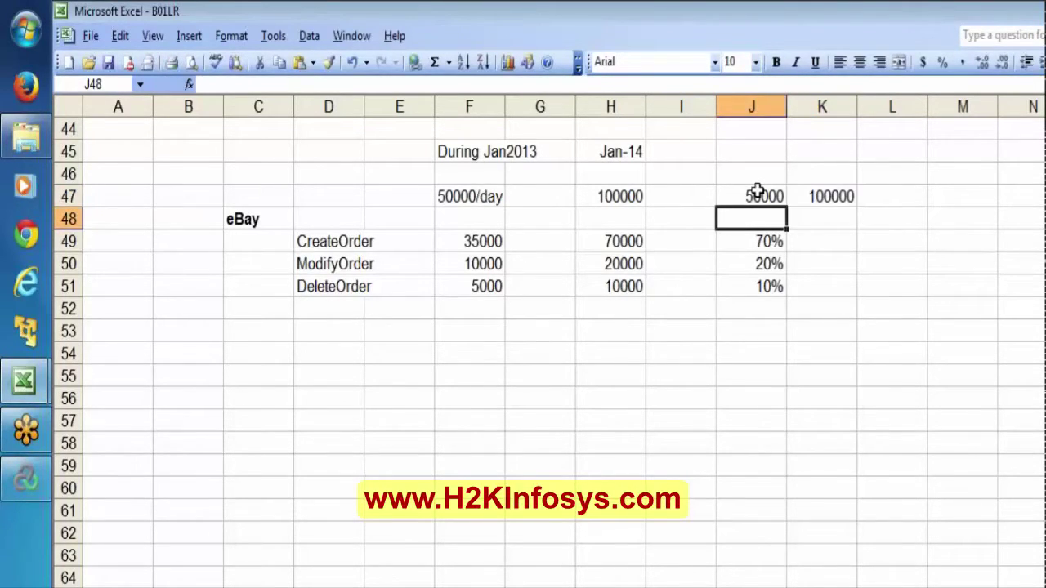
Step: Examine how the percentages in J49:J51 relate to the total in J47
{"action": "key", "text": "Down"}
{"action": "key", "text": "shift+Down"}
{"action": "key", "text": "shift+Down"}
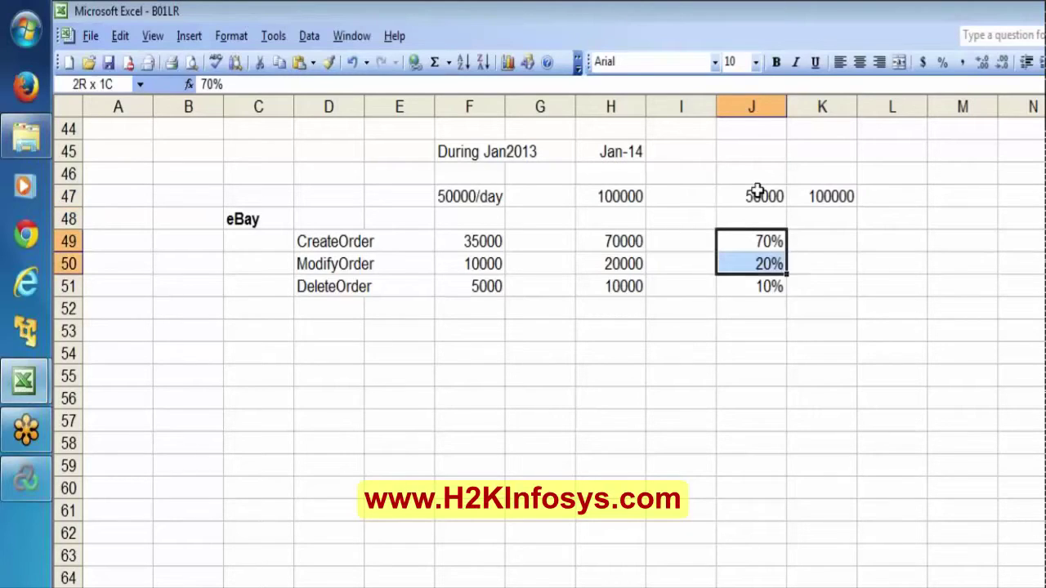
{"action": "left_click", "coordinate": [758, 191]}
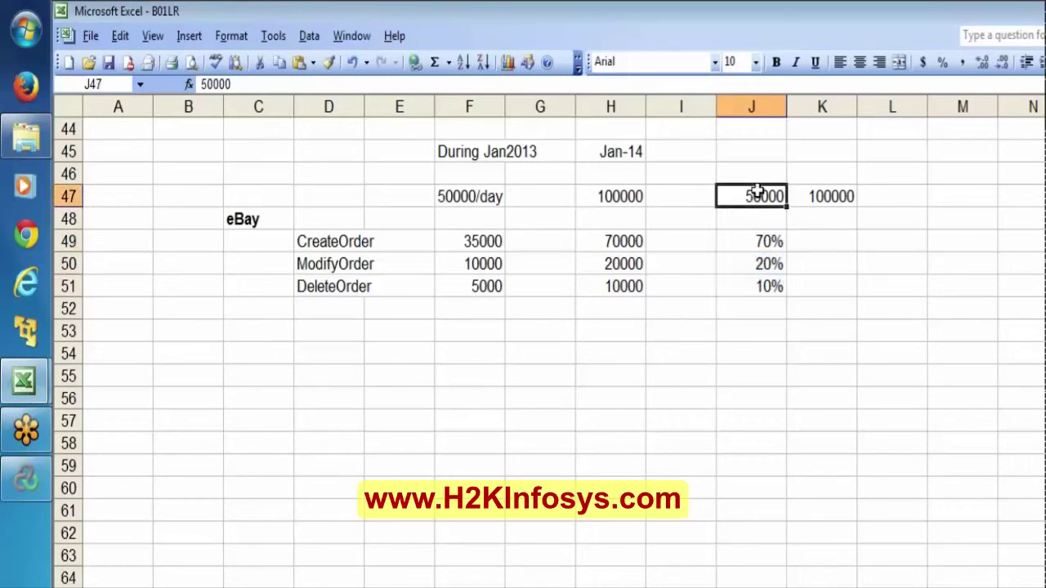
{"action": "left_click", "coordinate": [751, 241]}
{"action": "key", "text": "shift+Down"}
{"action": "key", "text": "shift+Down"}
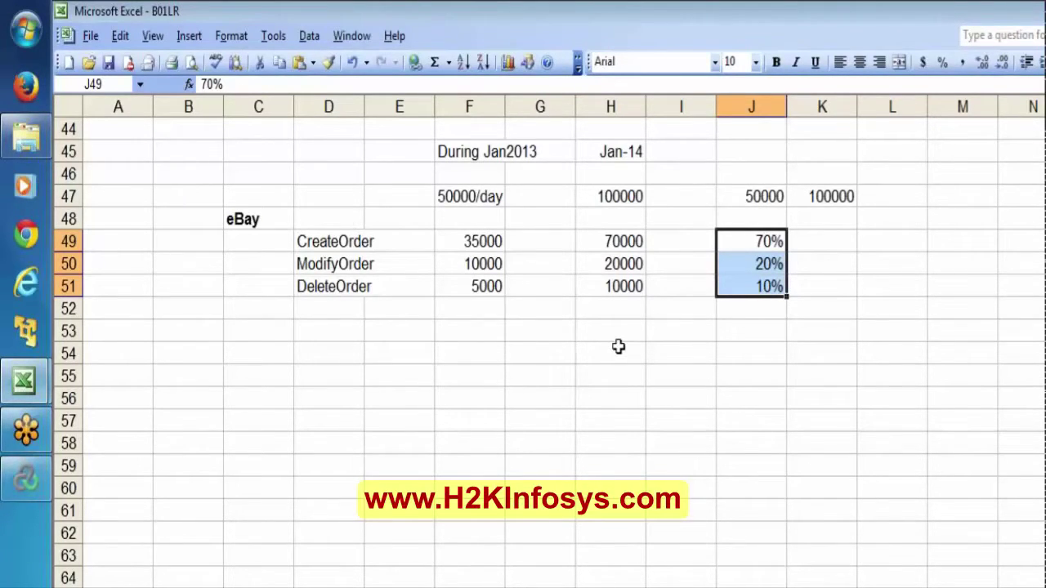
{"action": "left_click", "coordinate": [762, 187]}
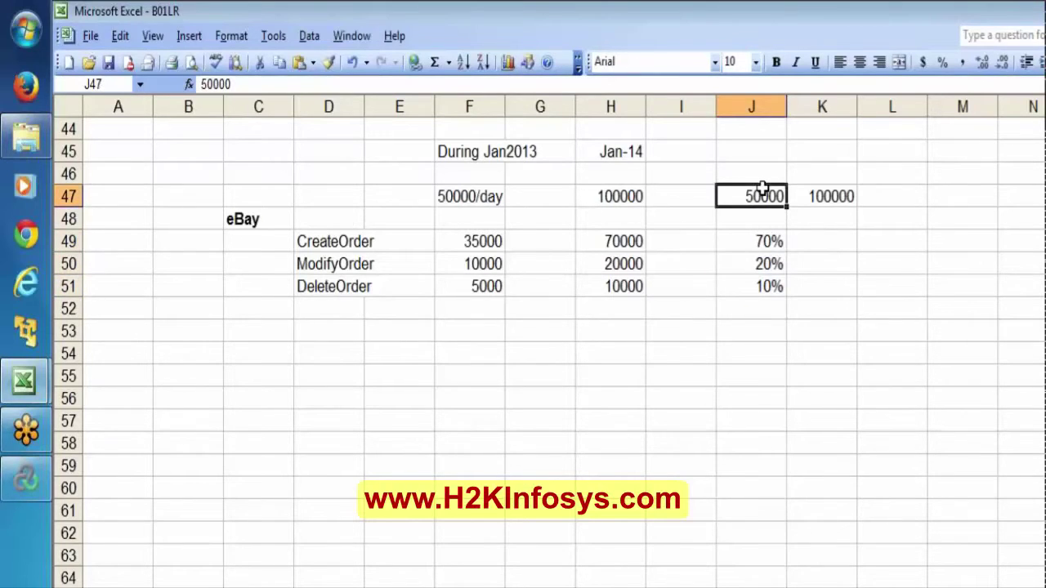
Step: Switch to HP LoadRunner Controller and set the ebaybookorder script's share of the scenario to 70%
{"action": "left_click", "coordinate": [25, 480]}
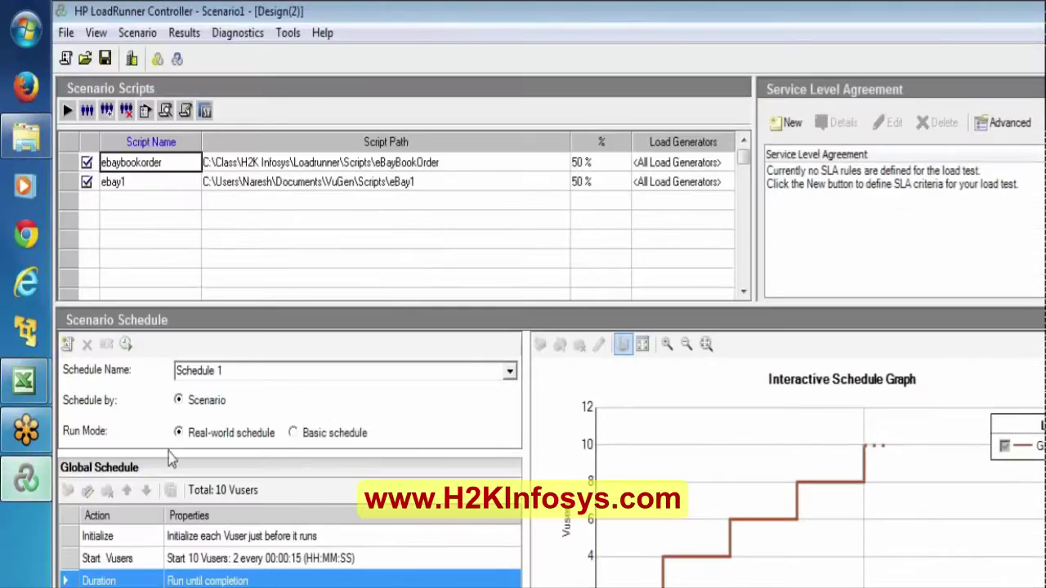
{"action": "left_click", "coordinate": [195, 559]}
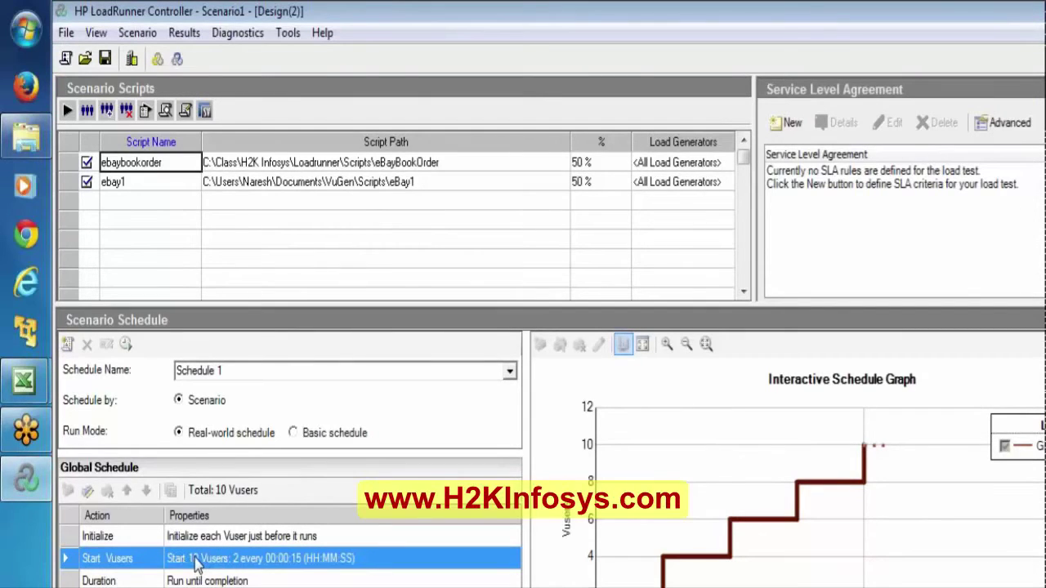
{"action": "left_click", "coordinate": [585, 161]}
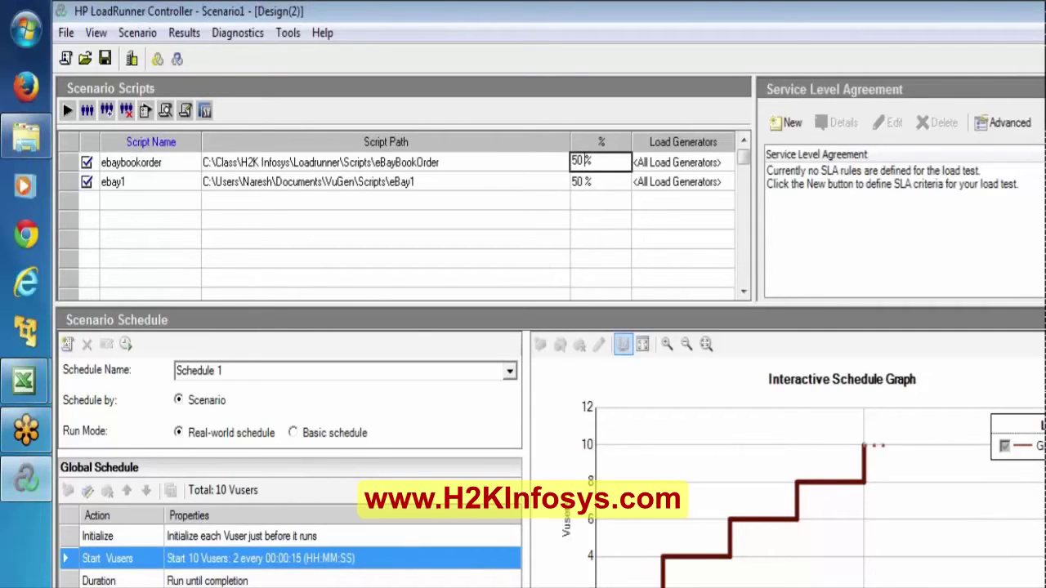
{"action": "key", "text": "BackSpace"}
{"action": "key", "text": "BackSpace"}
{"action": "key", "text": "BackSpace"}
{"action": "type", "text": "70"}
{"action": "key", "text": "Return"}
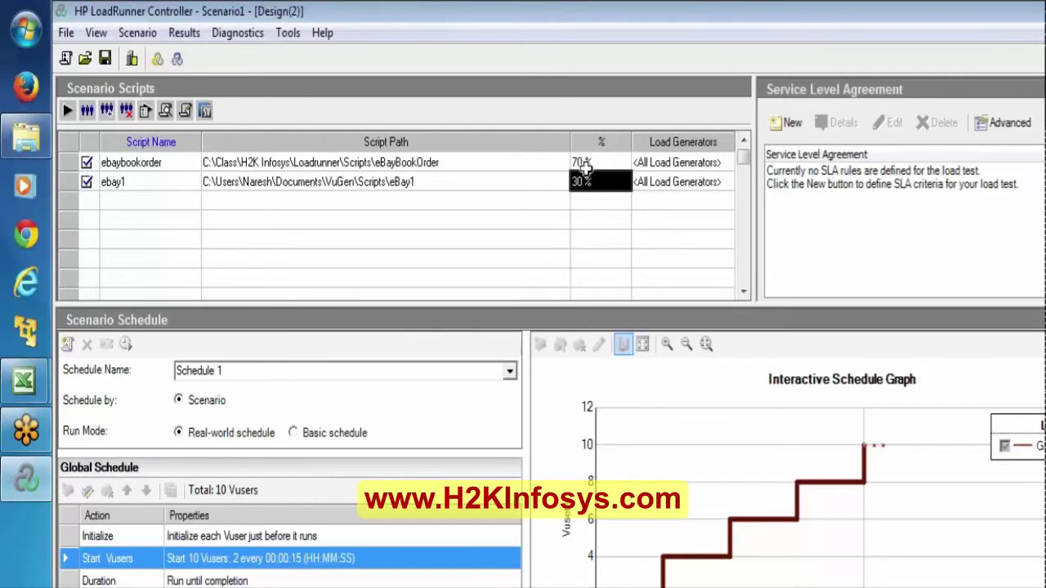
Step: Review the percentage split between the ebaybookorder and ebay1 scripts in the scenario
{"action": "left_click", "coordinate": [581, 160]}
{"action": "left_click", "coordinate": [581, 180]}
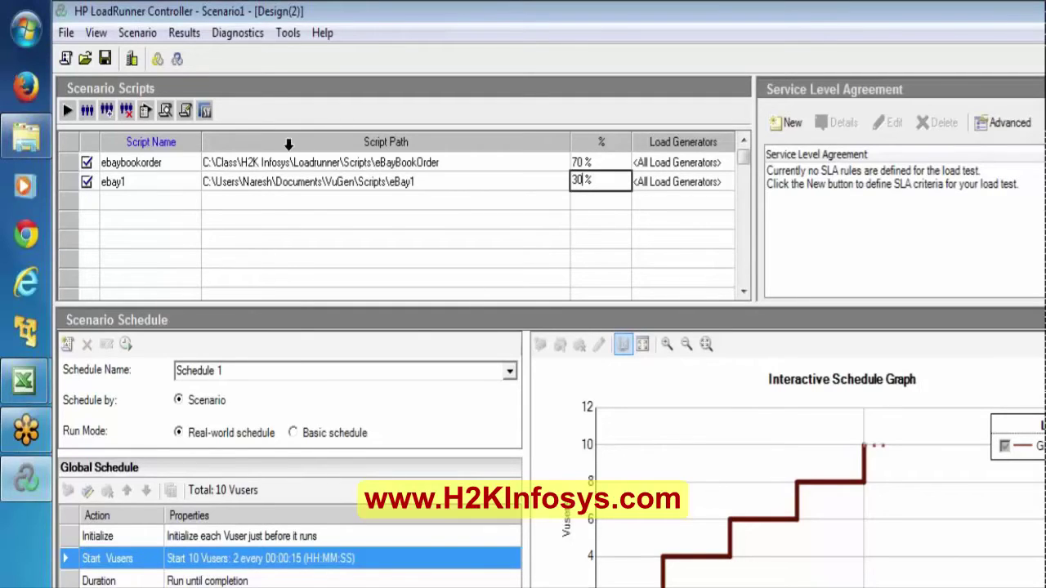
{"action": "left_click", "coordinate": [65, 162]}
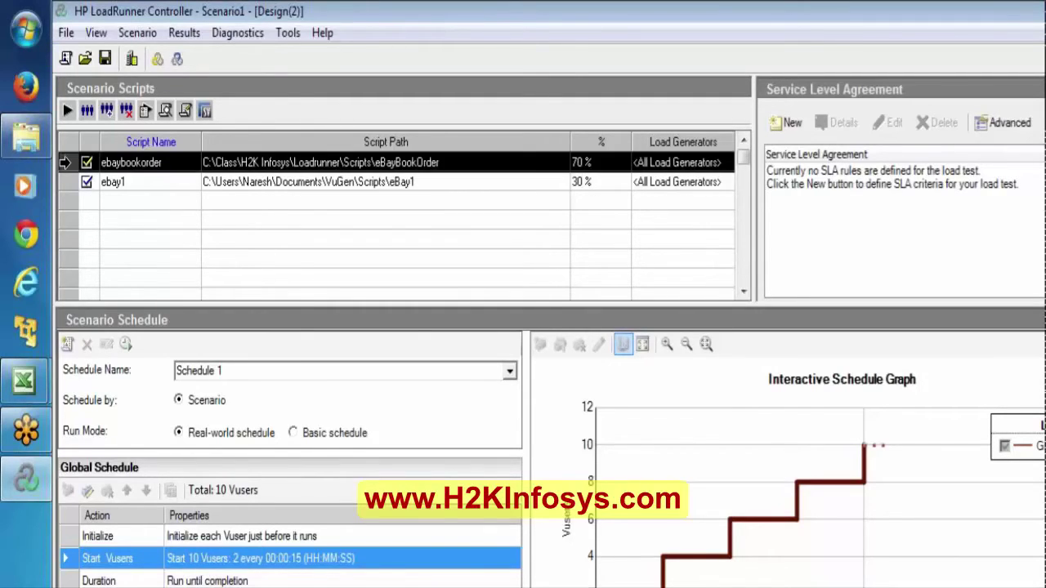
{"action": "left_click", "coordinate": [64, 181]}
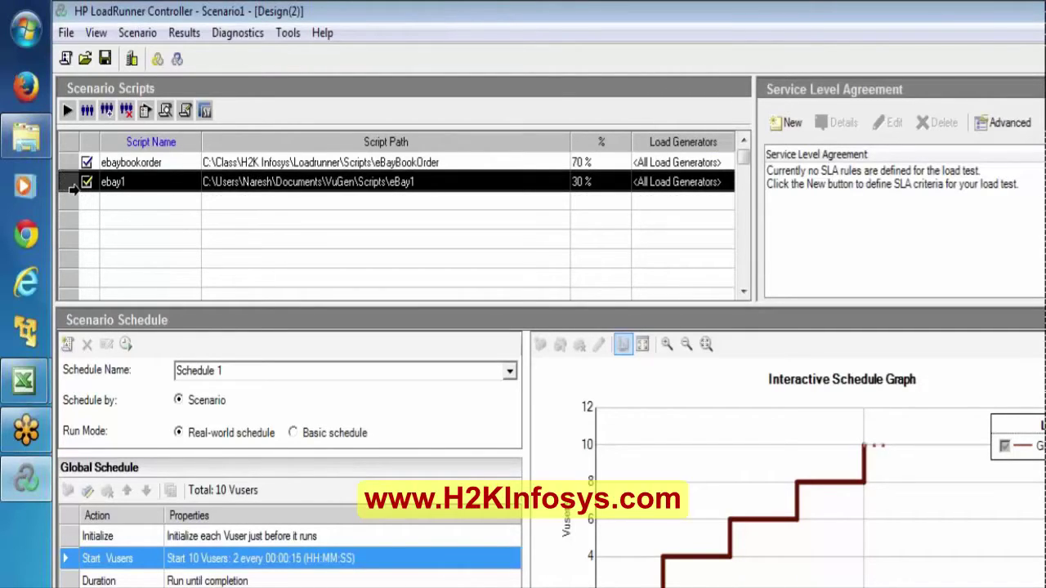
{"action": "left_click", "coordinate": [67, 160]}
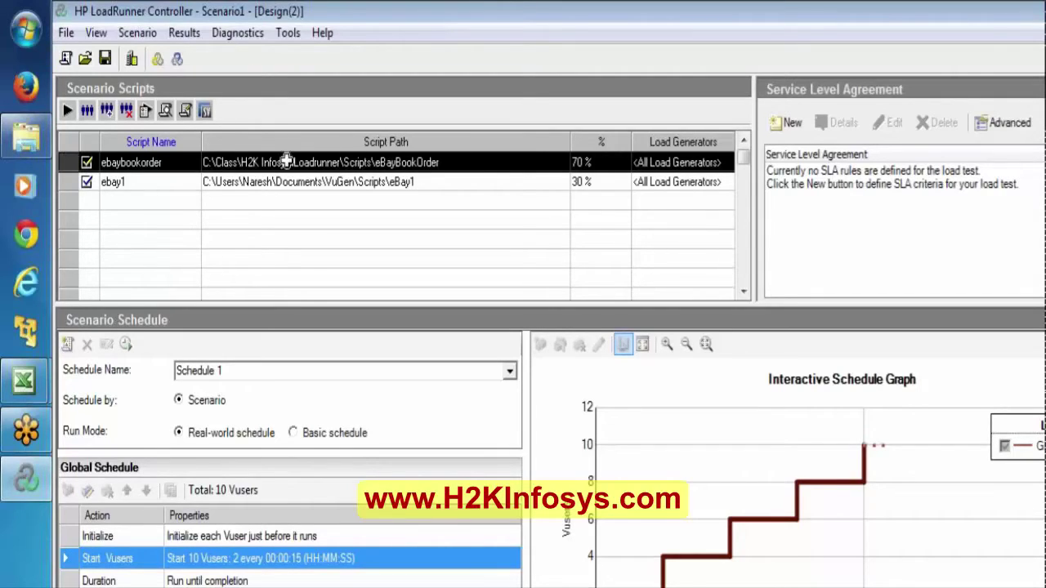
{"action": "left_click", "coordinate": [60, 181]}
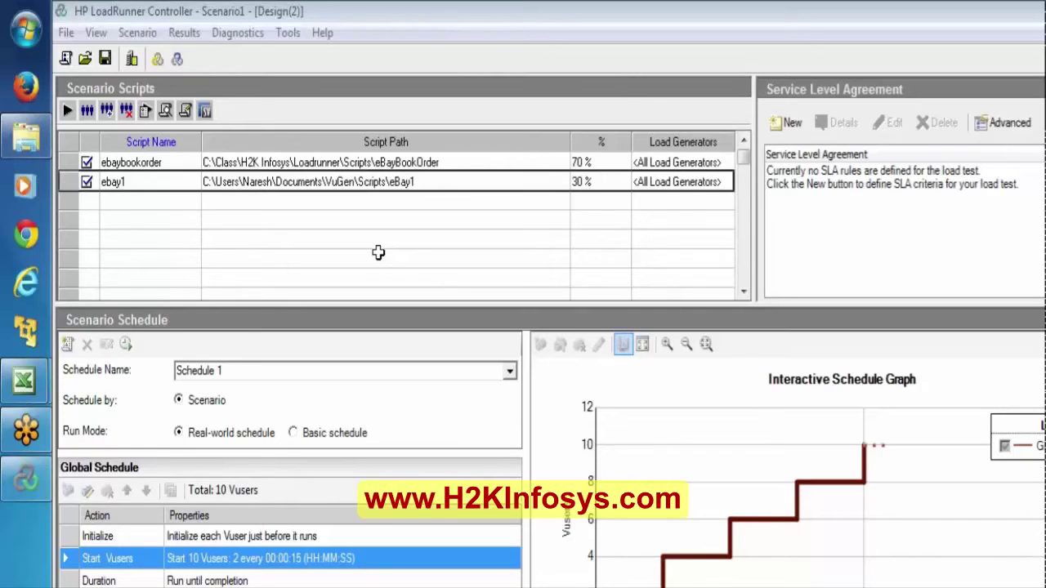
Step: Switch to the B01LR workbook in Excel and examine the three eBay order types in rows 49 to 51 against their percentages in J49:J51
{"action": "mouse_move", "coordinate": [4, 391]}
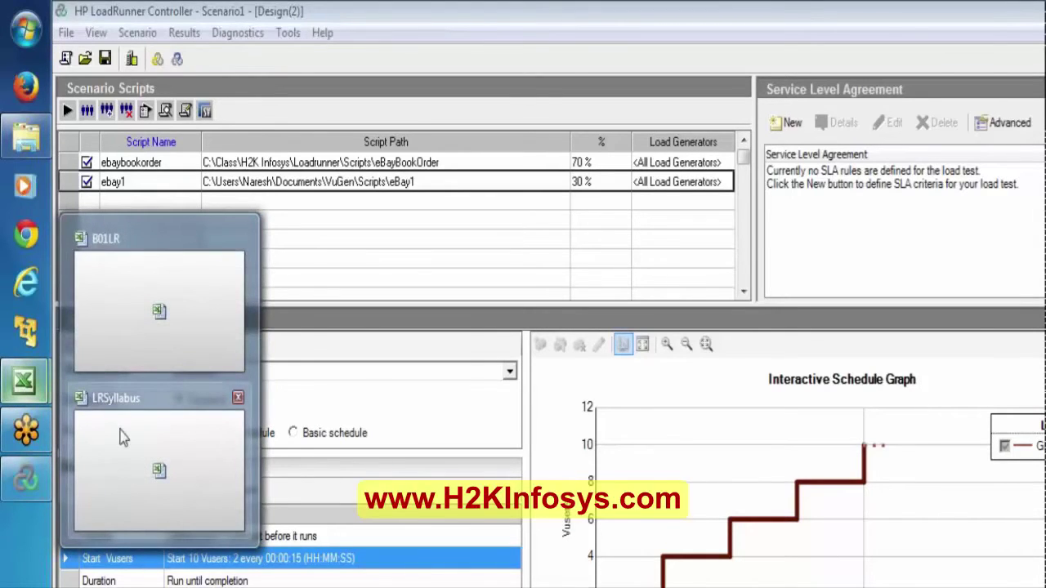
{"action": "left_click", "coordinate": [124, 331]}
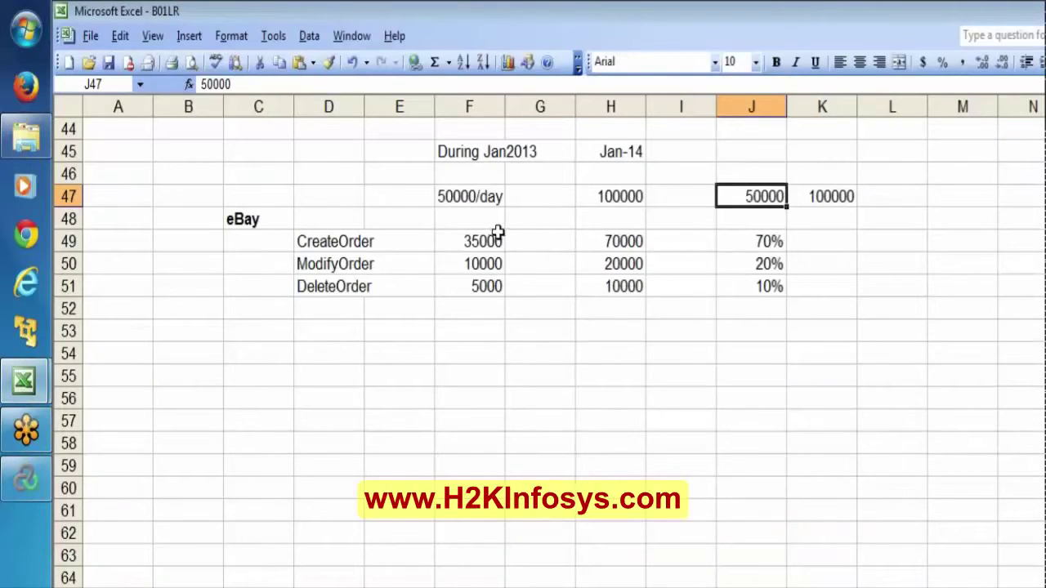
{"action": "left_click", "coordinate": [57, 241]}
{"action": "key", "text": "shift+Down"}
{"action": "key", "text": "shift+Down"}
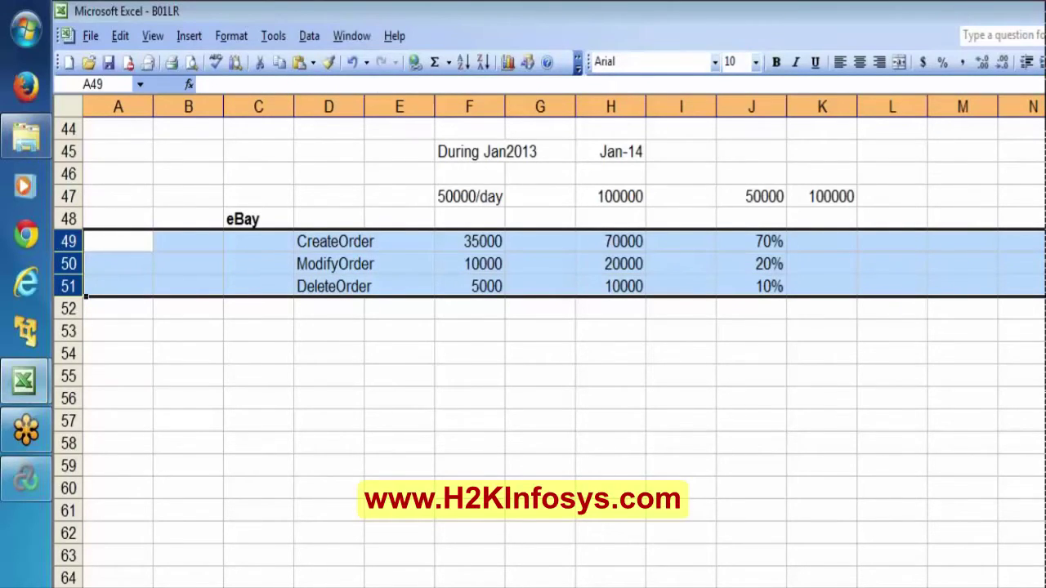
{"action": "left_click", "coordinate": [753, 190]}
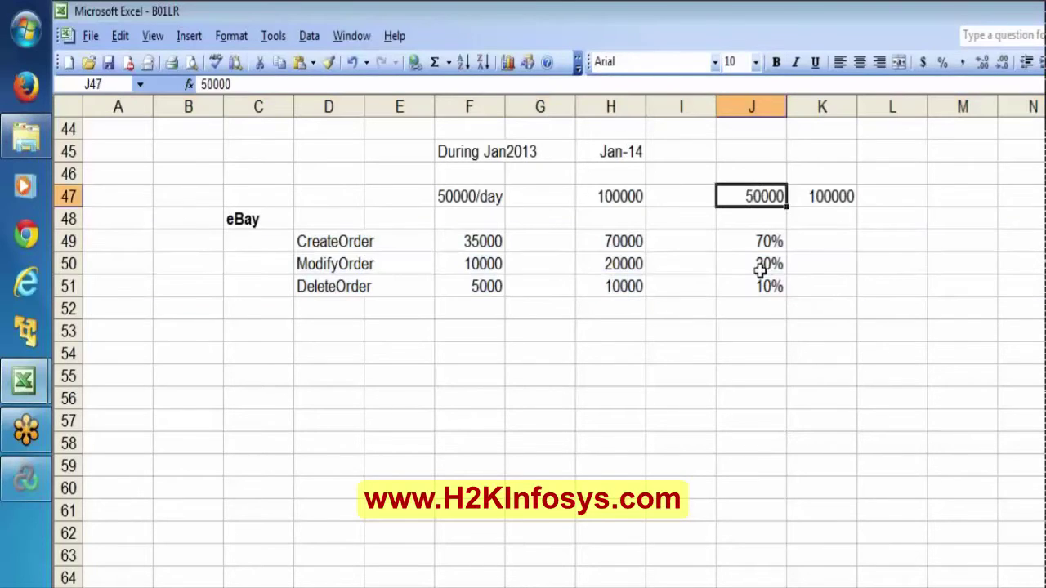
{"action": "left_click", "coordinate": [741, 241]}
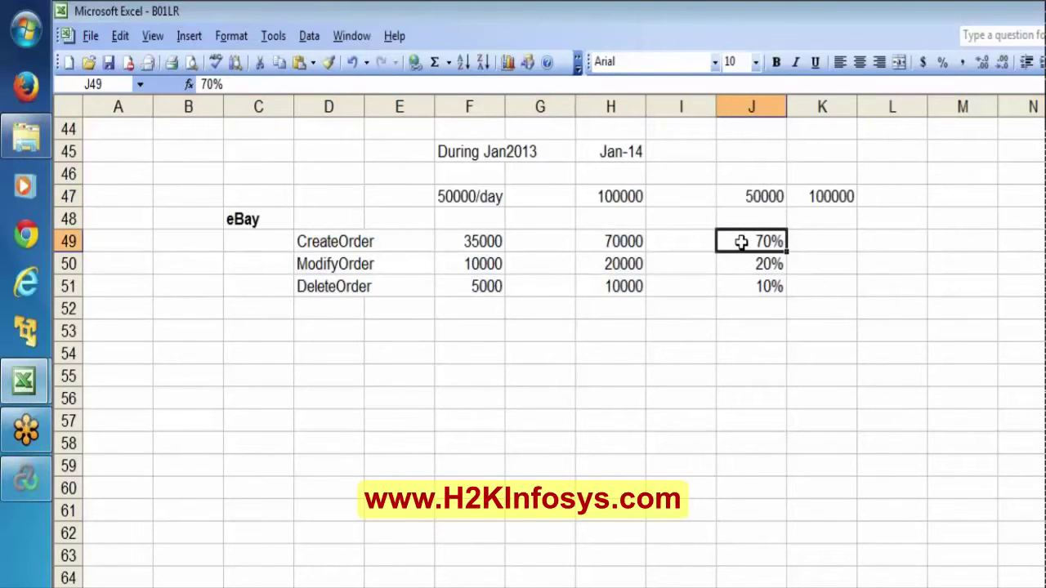
{"action": "key", "text": "shift+Down"}
{"action": "key", "text": "shift+Down"}
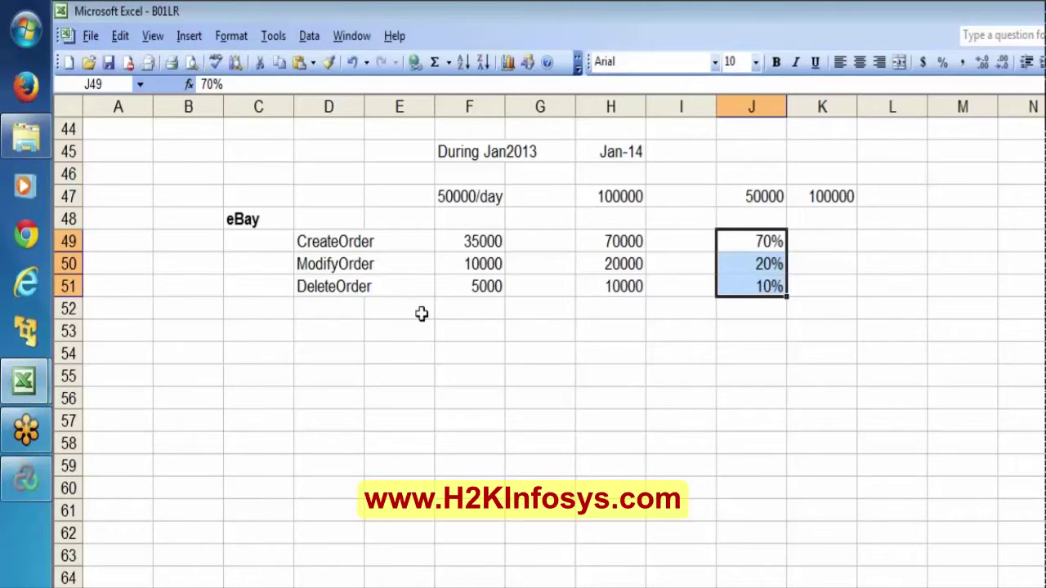
{"action": "left_click", "coordinate": [313, 242]}
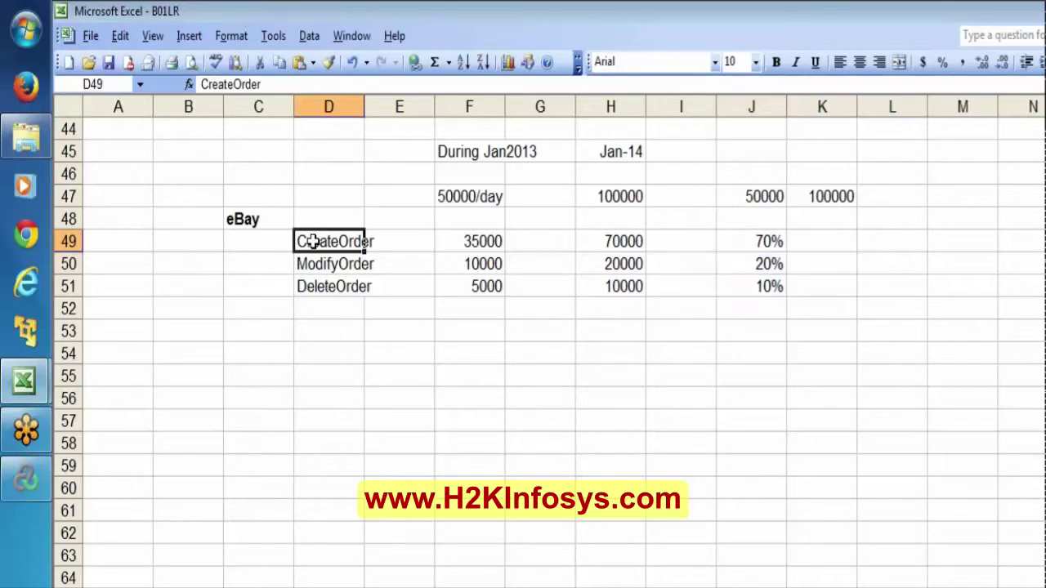
{"action": "key", "text": "shift+Down"}
{"action": "key", "text": "shift+Down"}
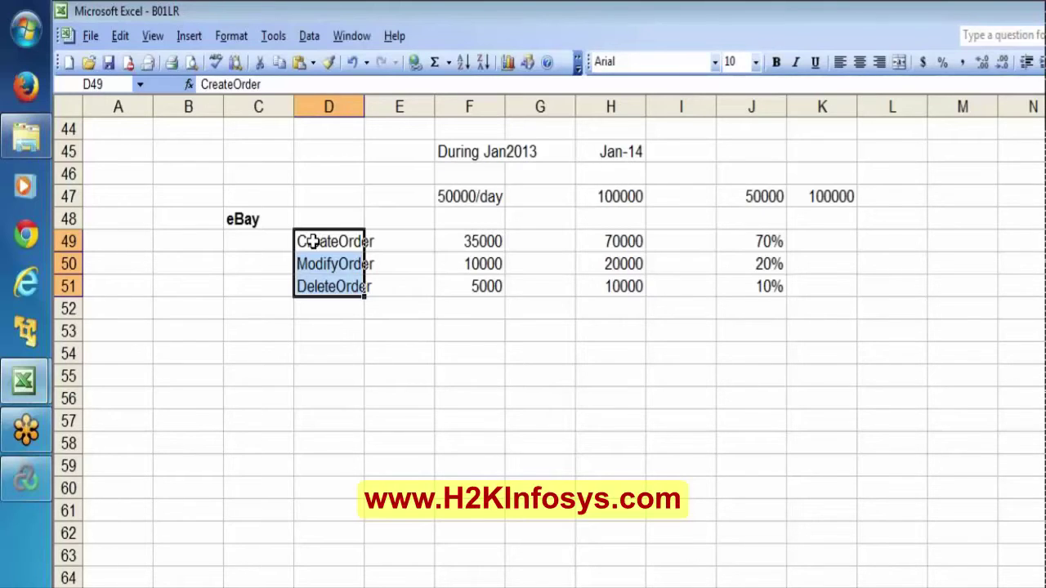
Step: Open the LRSyllabus workbook to check the With Percentage Mode topic in the course outline
{"action": "mouse_move", "coordinate": [24, 380]}
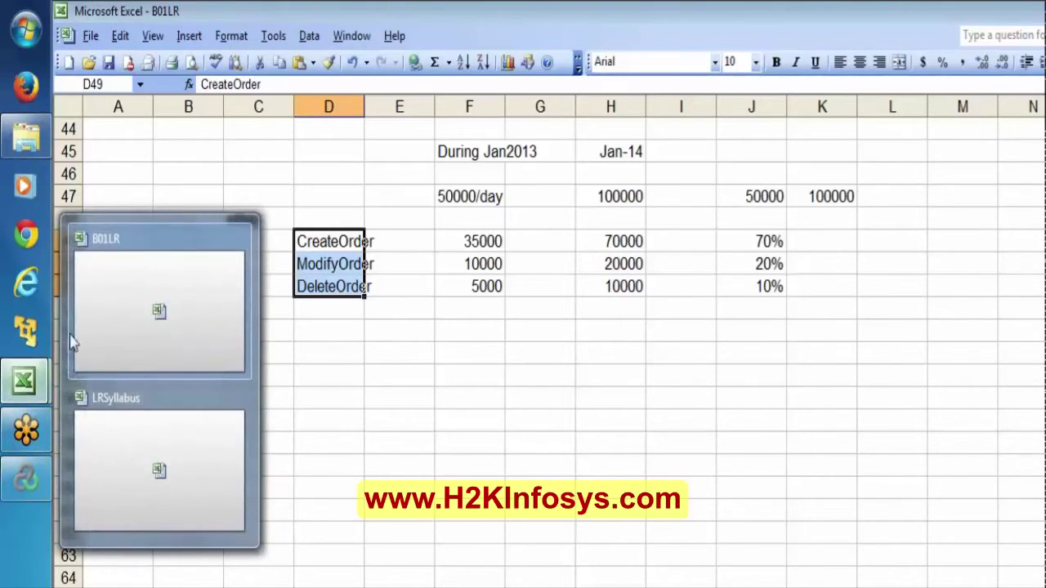
{"action": "left_click", "coordinate": [119, 350]}
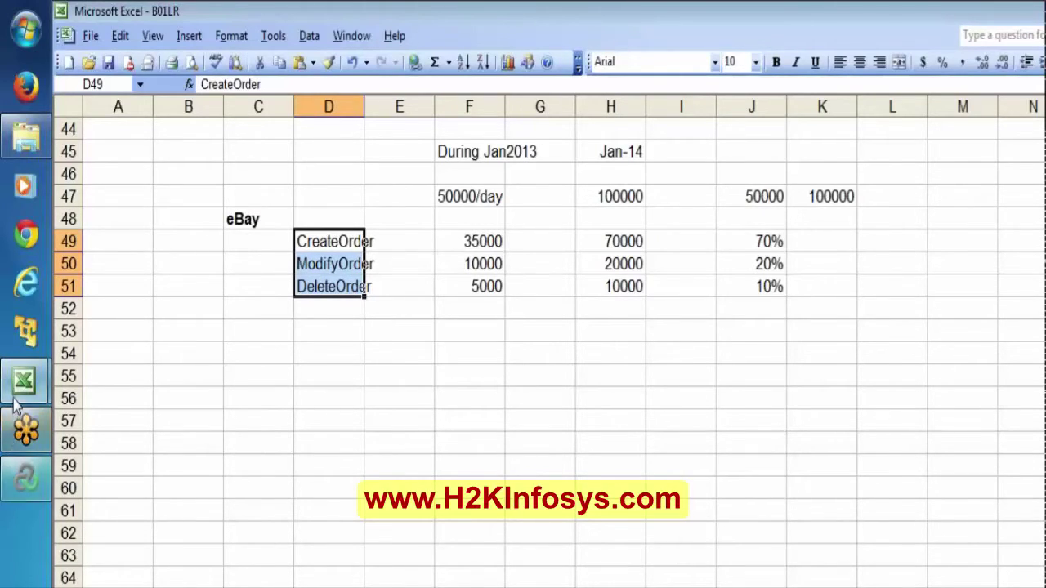
{"action": "mouse_move", "coordinate": [14, 400]}
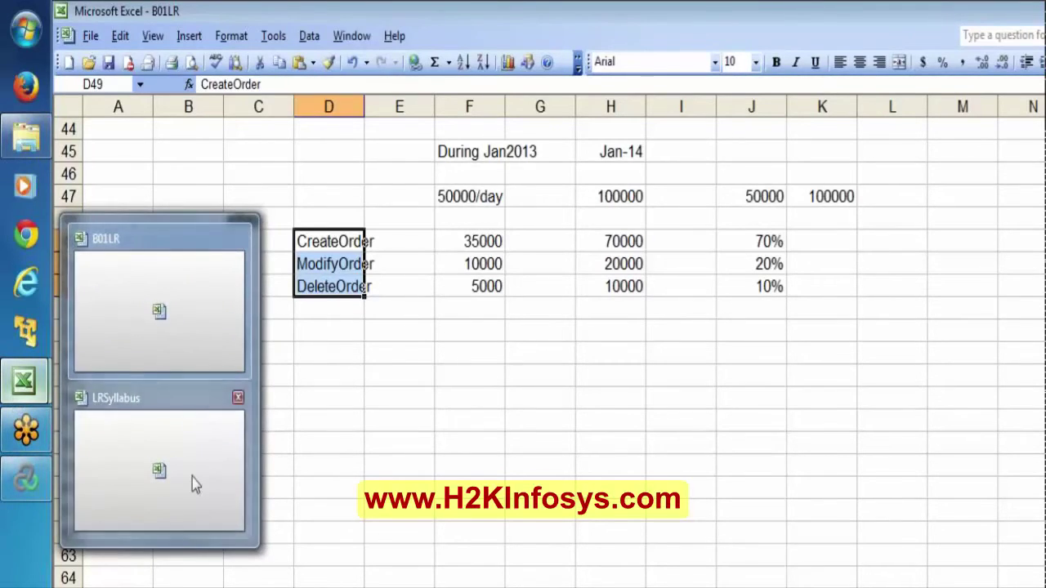
{"action": "left_click", "coordinate": [192, 478]}
{"action": "key", "text": "Up"}
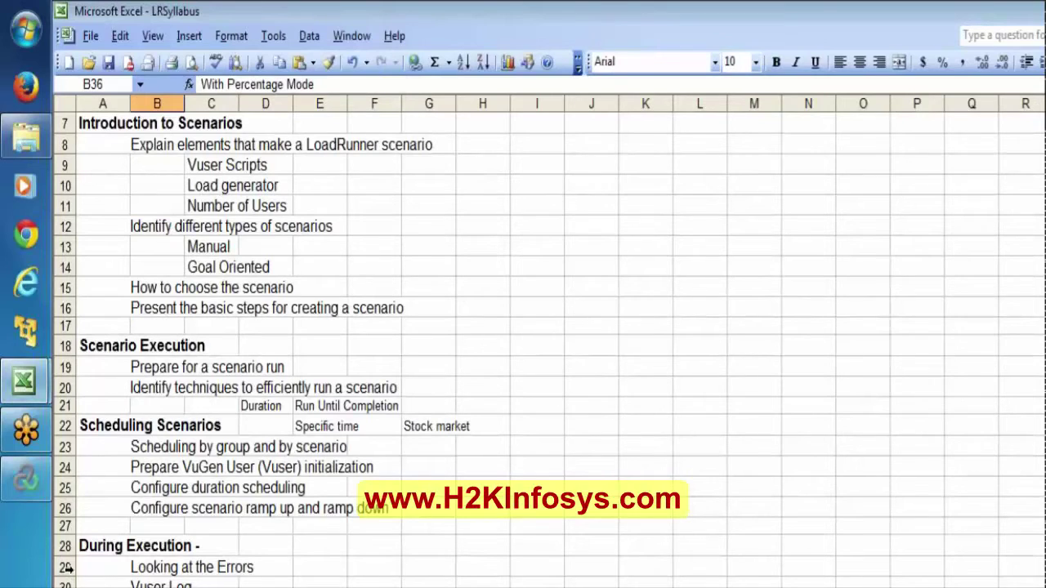
Step: Switch to LoadRunner Controller and try to start the scenario with the ebaybookorder and ebay1 scripts, dismissing the warnings
{"action": "left_click", "coordinate": [24, 478]}
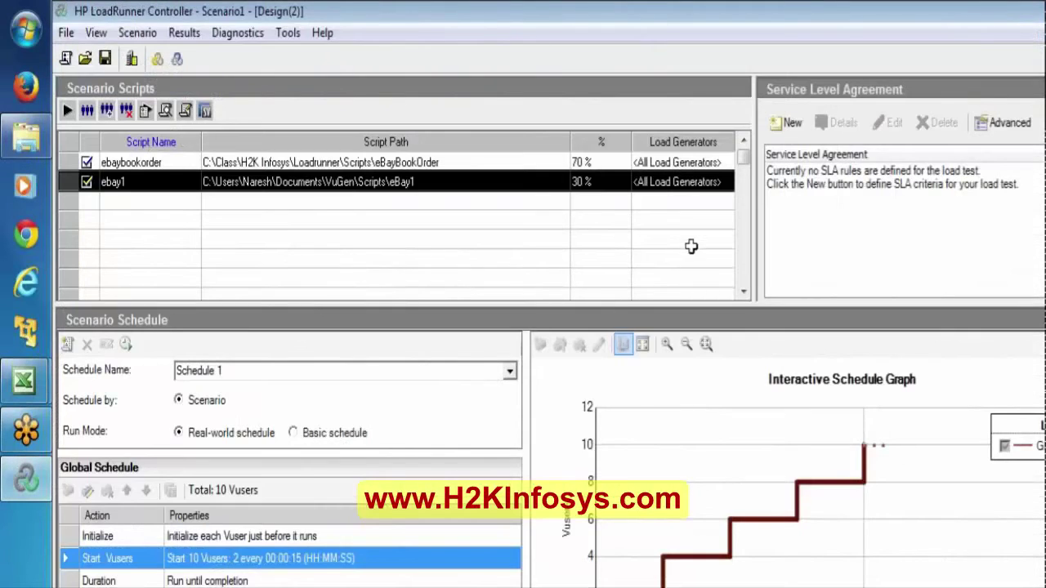
{"action": "left_click", "coordinate": [913, 52]}
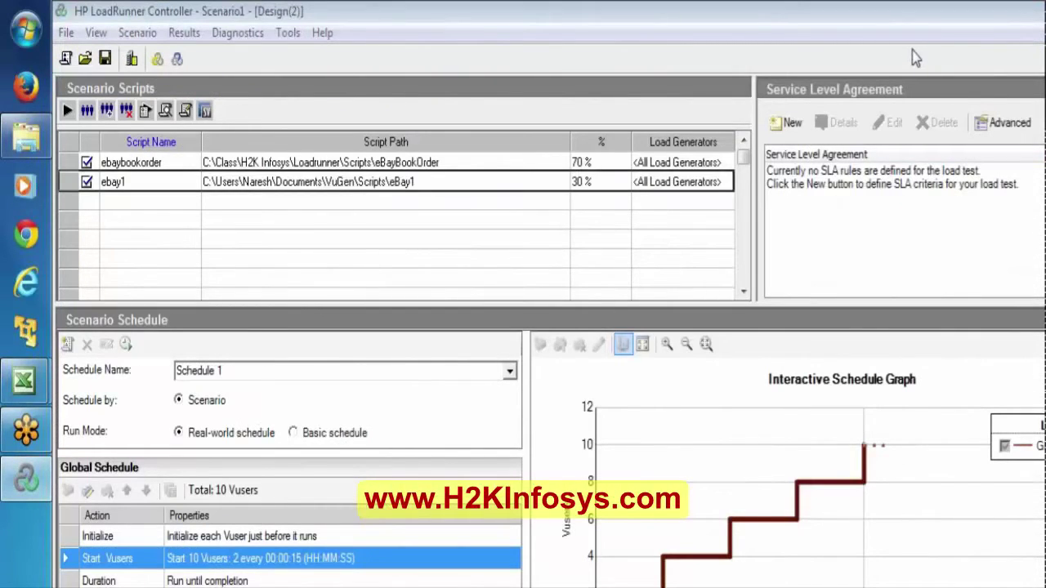
{"action": "left_click", "coordinate": [67, 112]}
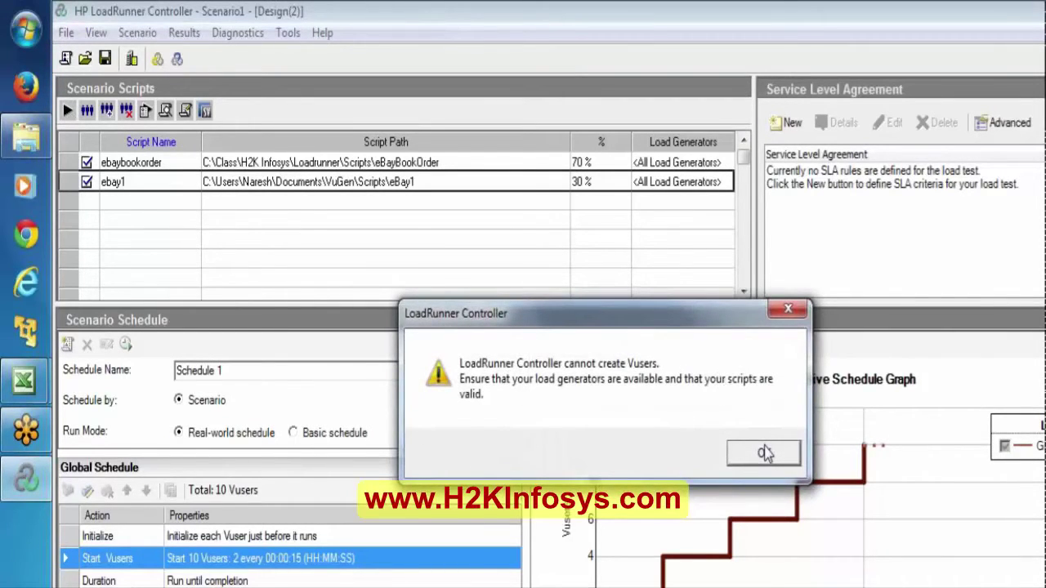
{"action": "left_click", "coordinate": [764, 454]}
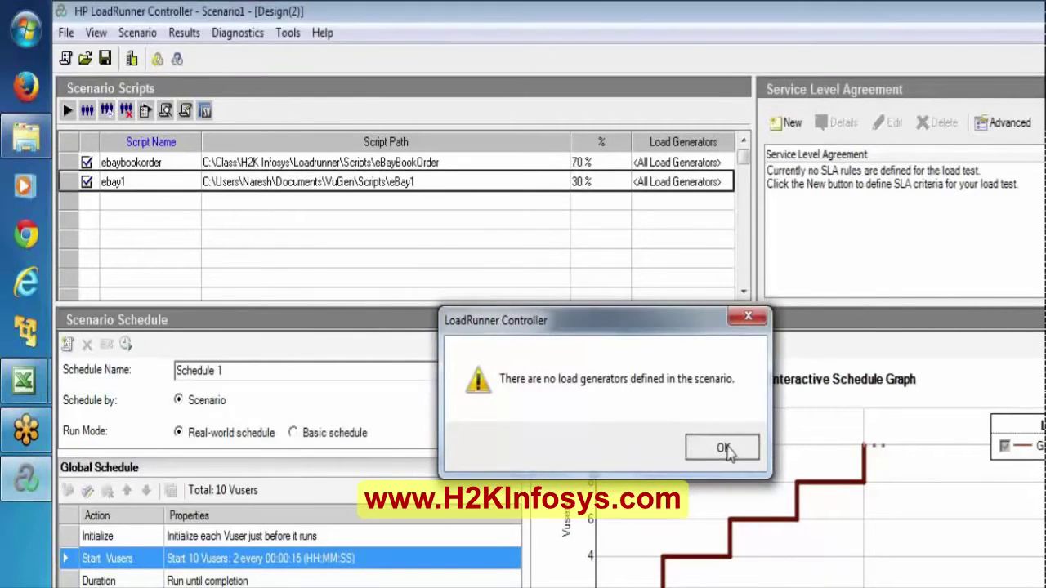
{"action": "left_click", "coordinate": [724, 448]}
Step: Set the Start Vusers action in the global schedule to start 4 Vusers
{"action": "left_click", "coordinate": [672, 162]}
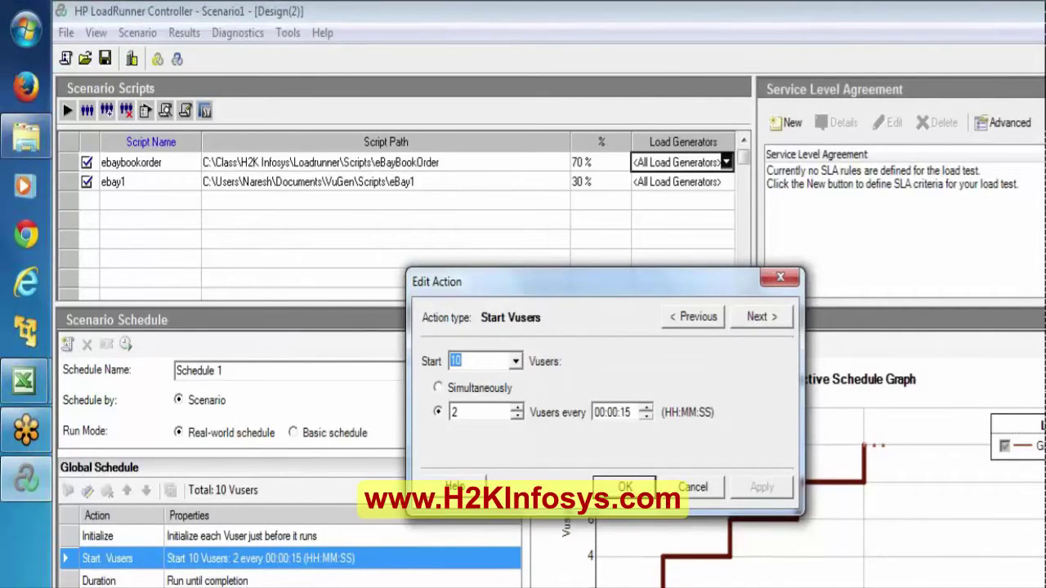
{"action": "type", "text": "4"}
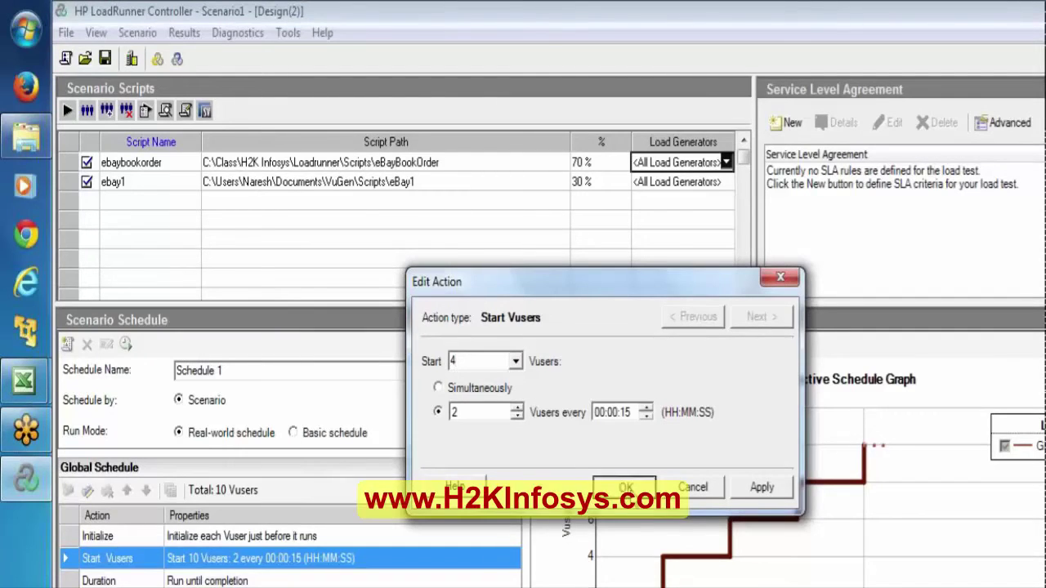
{"action": "left_click", "coordinate": [625, 487]}
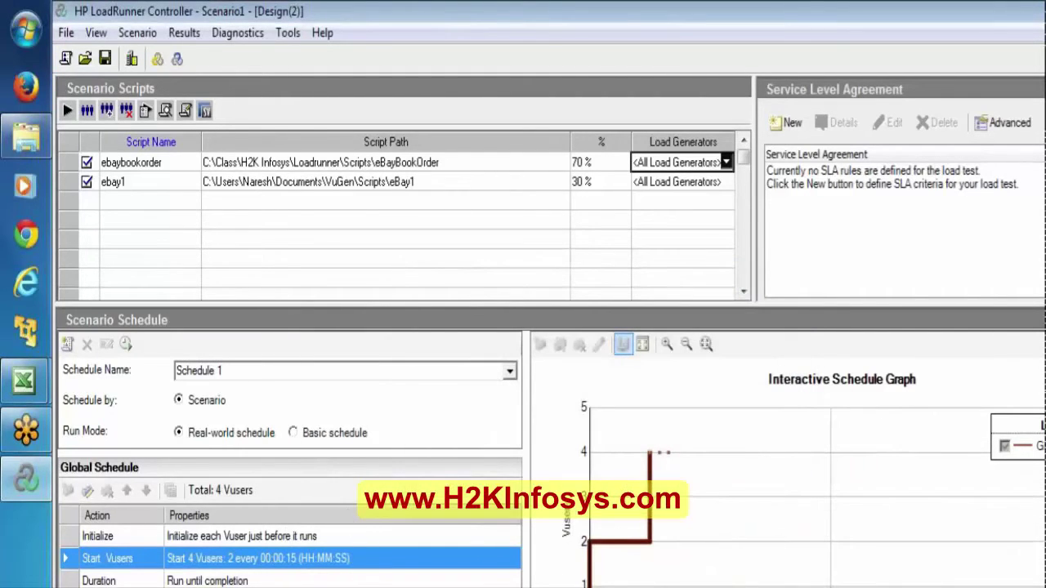
Step: Add localhost as a new Windows load generator and assign it to the ebaybookorder script
{"action": "double_click", "coordinate": [705, 166]}
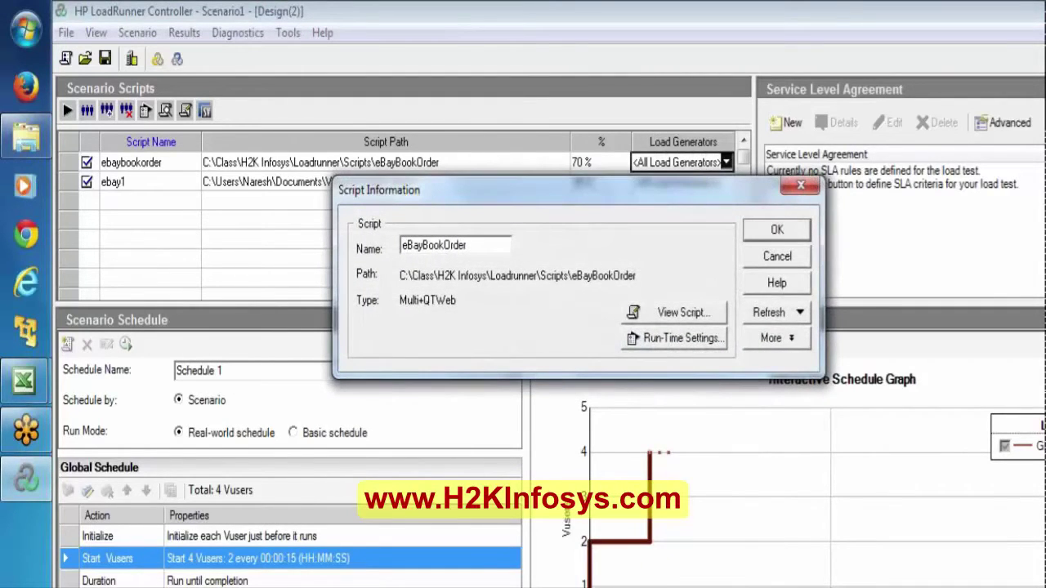
{"action": "left_click", "coordinate": [779, 258]}
{"action": "left_click", "coordinate": [726, 163]}
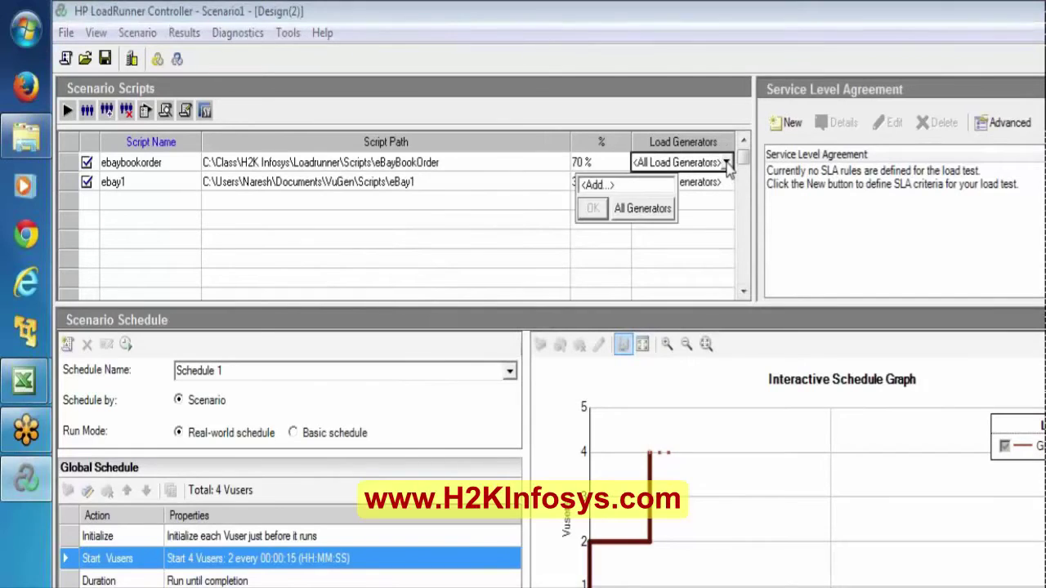
{"action": "left_click", "coordinate": [601, 186]}
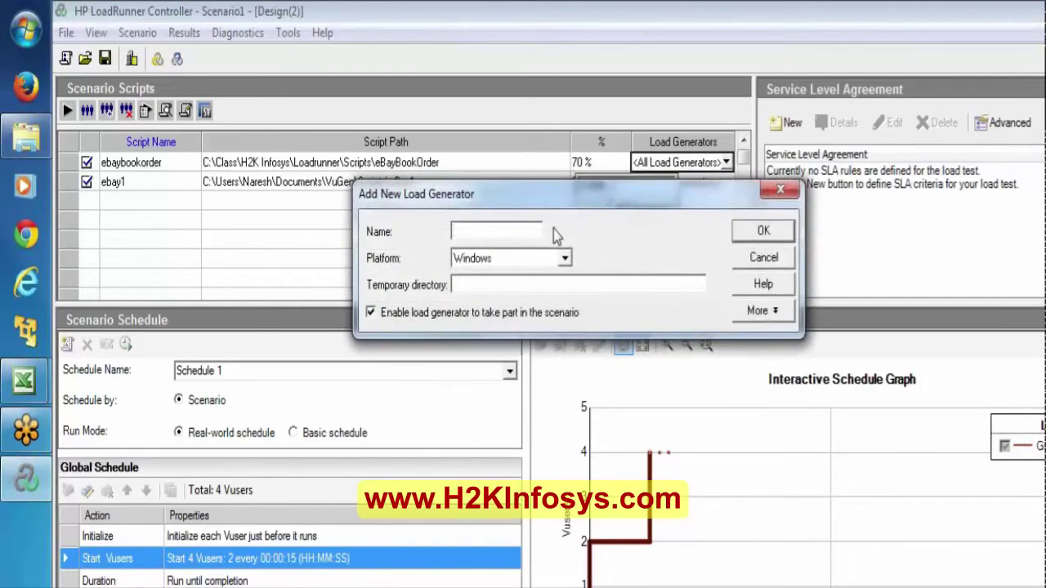
{"action": "type", "text": "localhost"}
{"action": "left_click", "coordinate": [762, 231]}
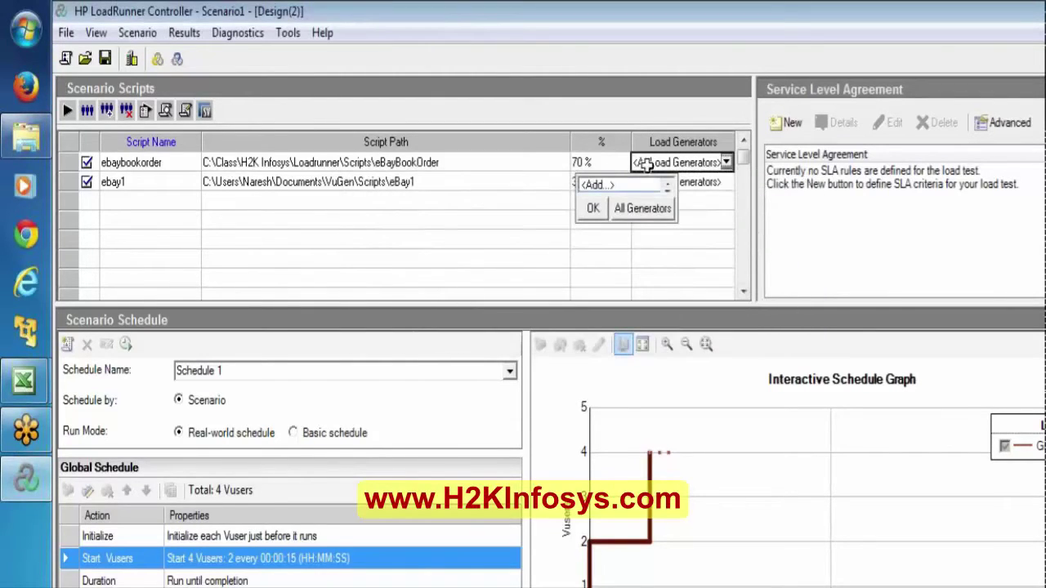
{"action": "left_click", "coordinate": [593, 209]}
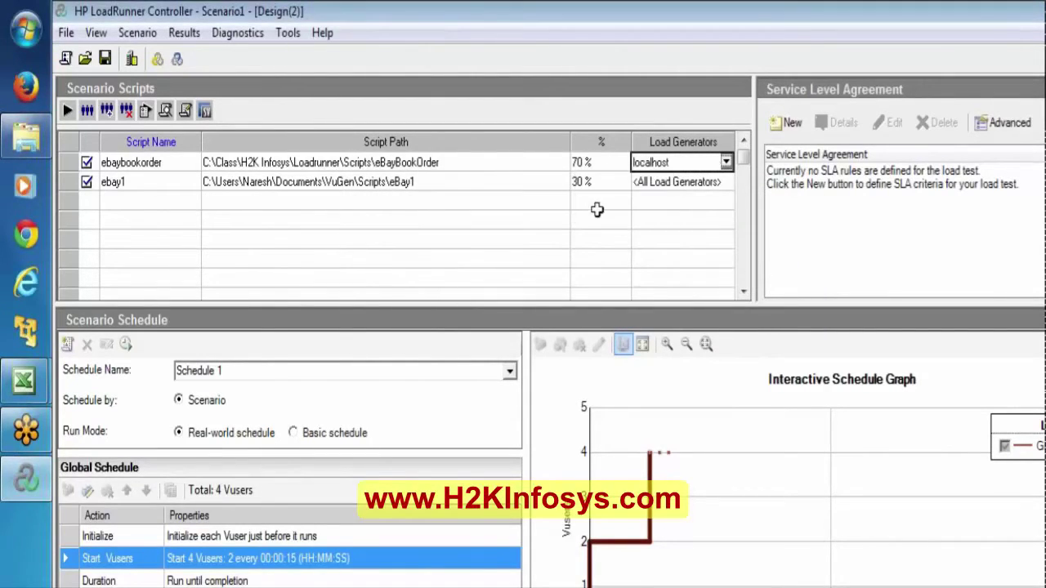
Step: Assign the localhost load generator to the ebay1 script
{"action": "left_click", "coordinate": [708, 183]}
{"action": "left_click", "coordinate": [726, 182]}
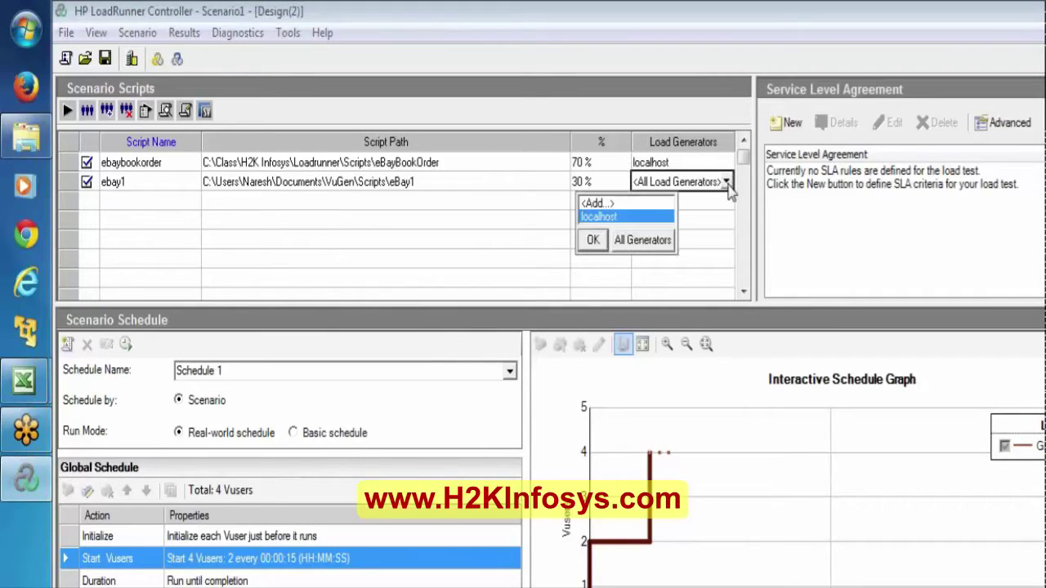
{"action": "left_click", "coordinate": [601, 214]}
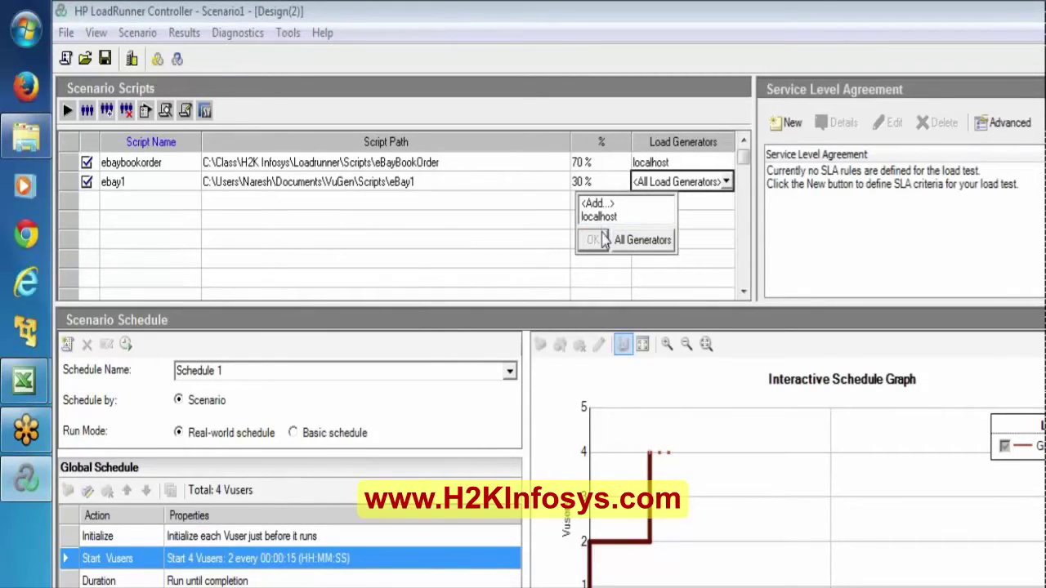
{"action": "left_click", "coordinate": [596, 216]}
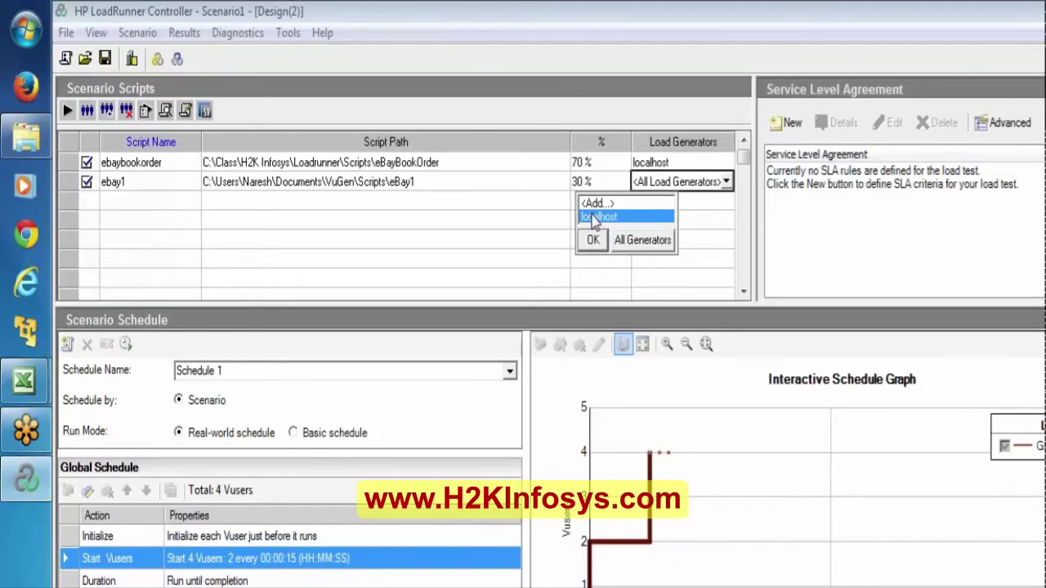
{"action": "left_click", "coordinate": [593, 239]}
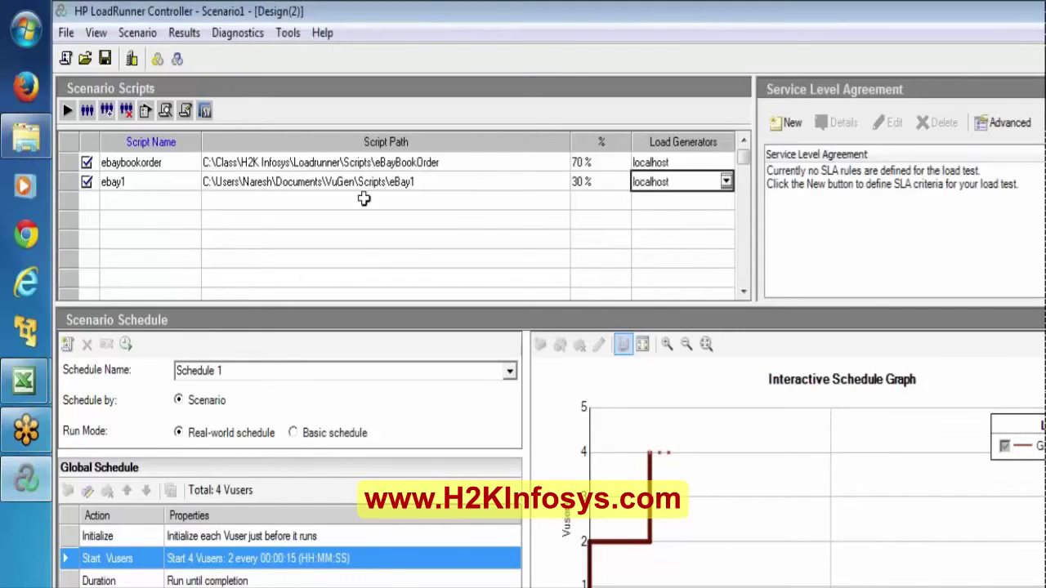
Step: Start the scenario and review how the Vusers are split between the eBayBookOrder and eBay1 groups
{"action": "left_click", "coordinate": [68, 110]}
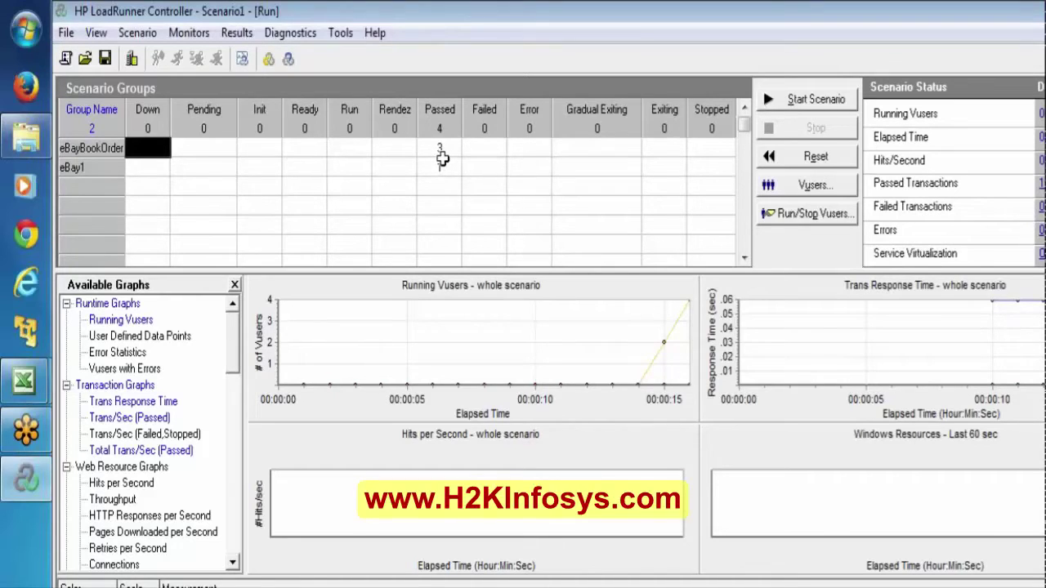
{"action": "left_click", "coordinate": [83, 152]}
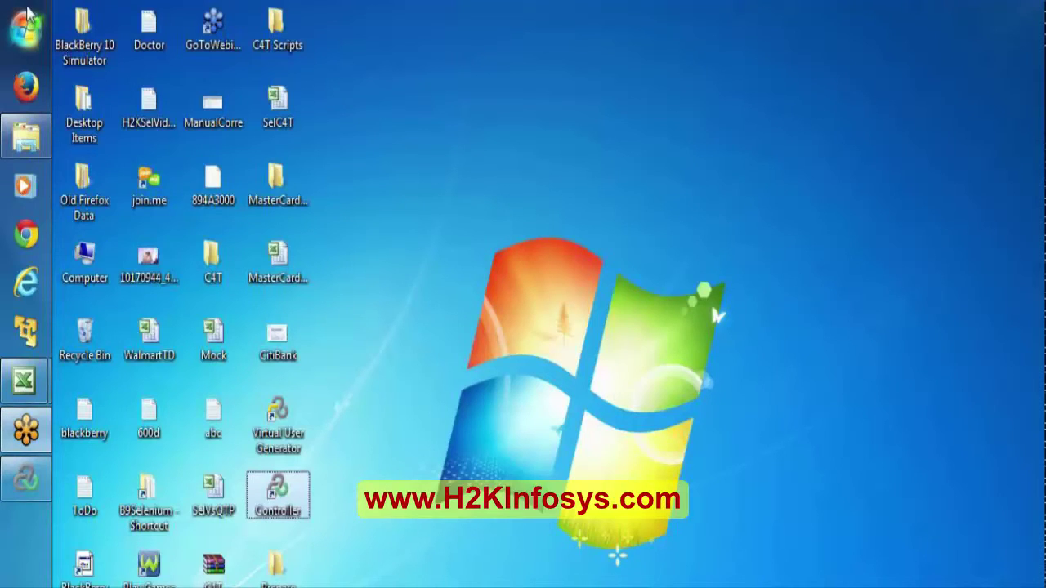
Step: Look through the list of installed programs for the HP Web Tours sample application
{"action": "left_click", "coordinate": [25, 25]}
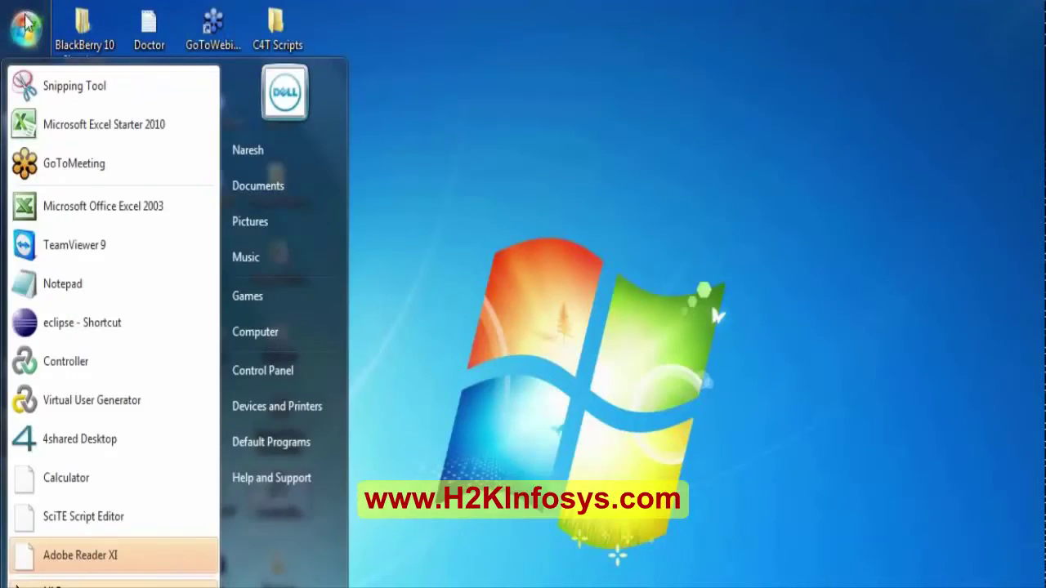
{"action": "left_click", "coordinate": [49, 583]}
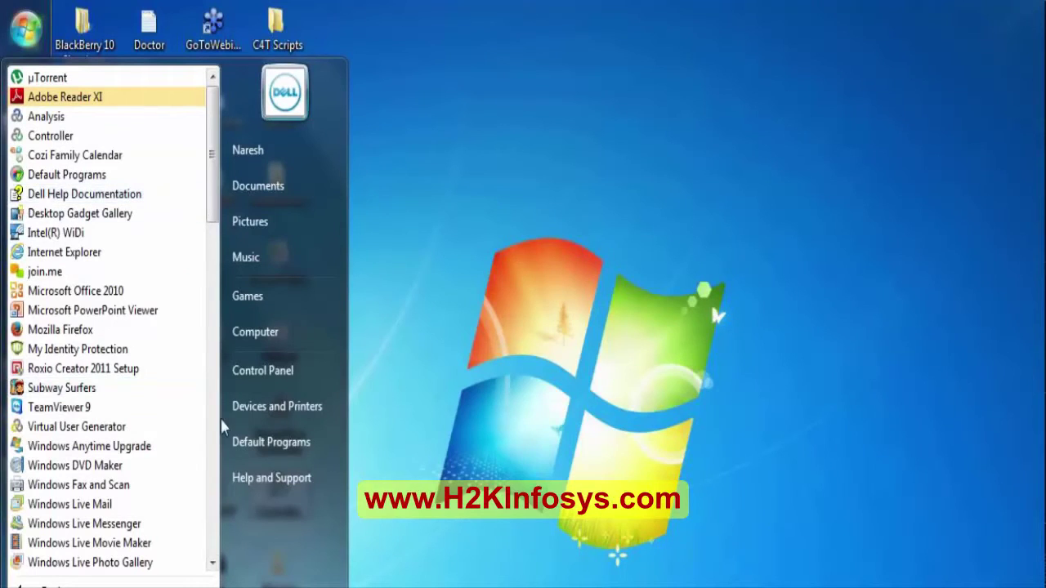
{"action": "left_click", "coordinate": [211, 563]}
{"action": "left_click", "coordinate": [210, 562]}
{"action": "left_click", "coordinate": [211, 562]}
{"action": "left_click", "coordinate": [210, 562]}
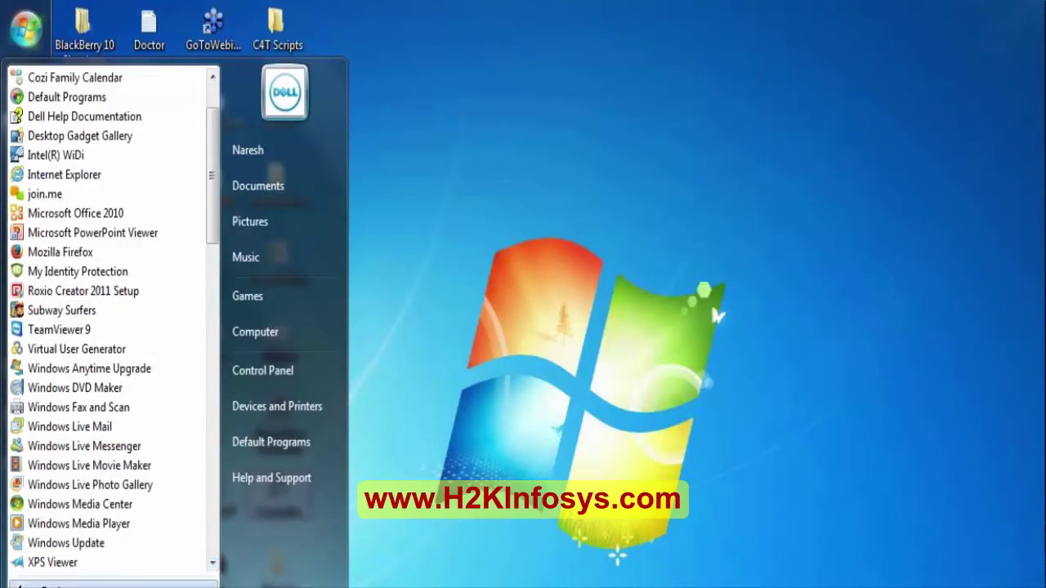
{"action": "left_click", "coordinate": [41, 584]}
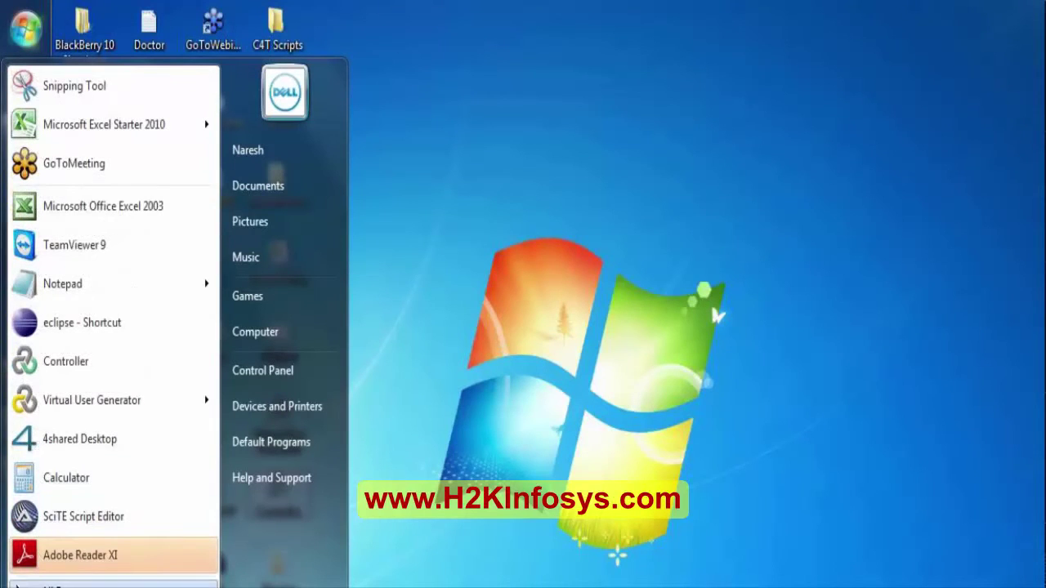
{"action": "left_click", "coordinate": [41, 584]}
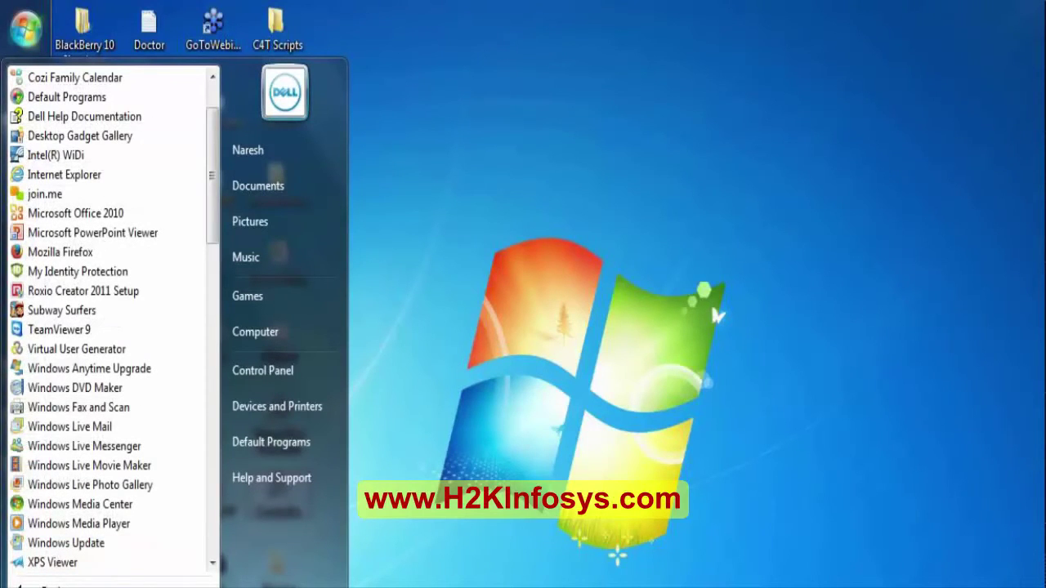
Step: Search the installed programs for the HP Web Tours Application and open it in Firefox
{"action": "type", "text": "c"}
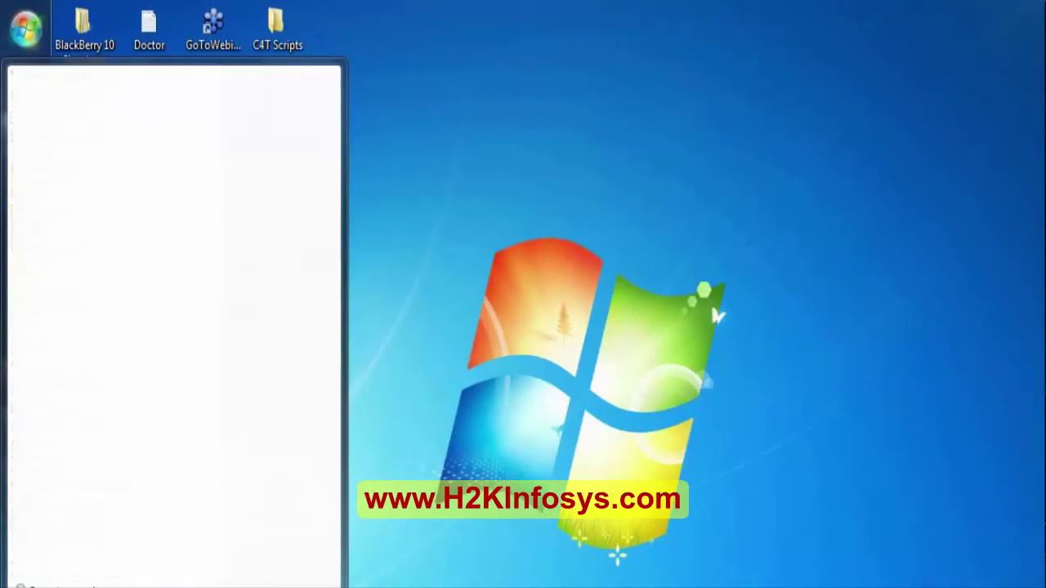
{"action": "key", "text": "BackSpace"}
{"action": "type", "text": "c"}
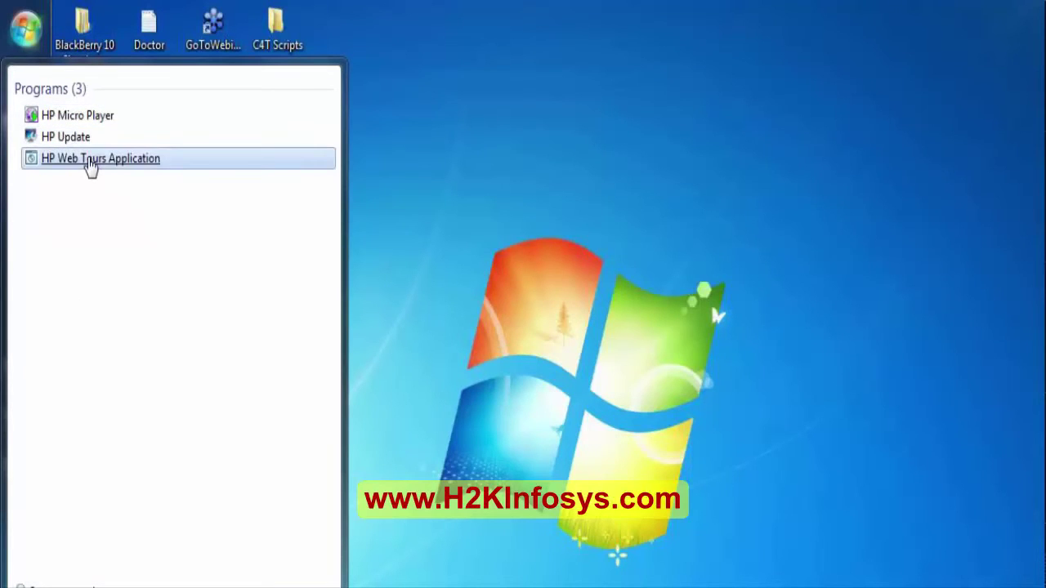
{"action": "key", "text": "BackSpace"}
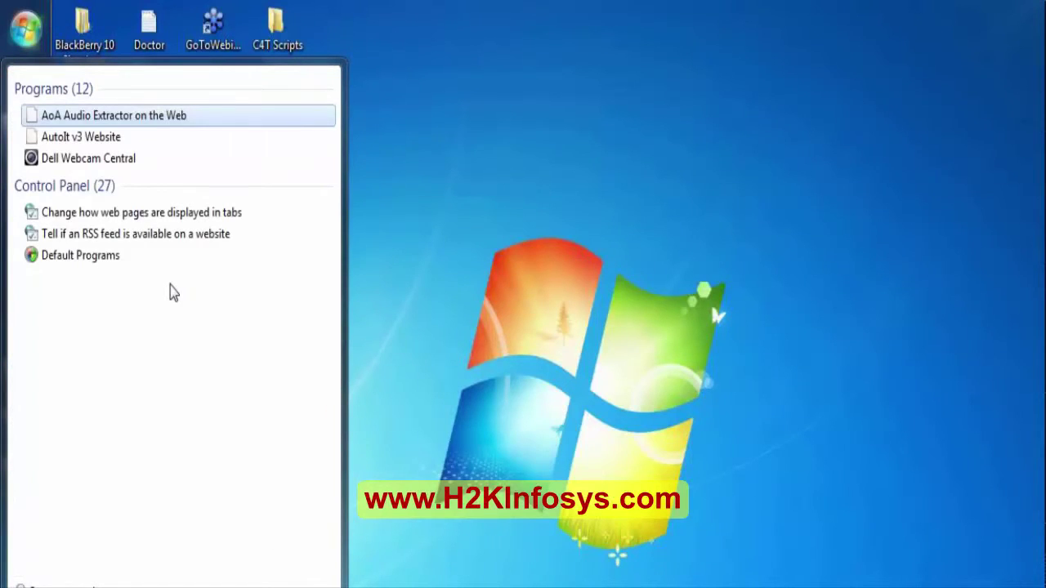
{"action": "type", "text": "p"}
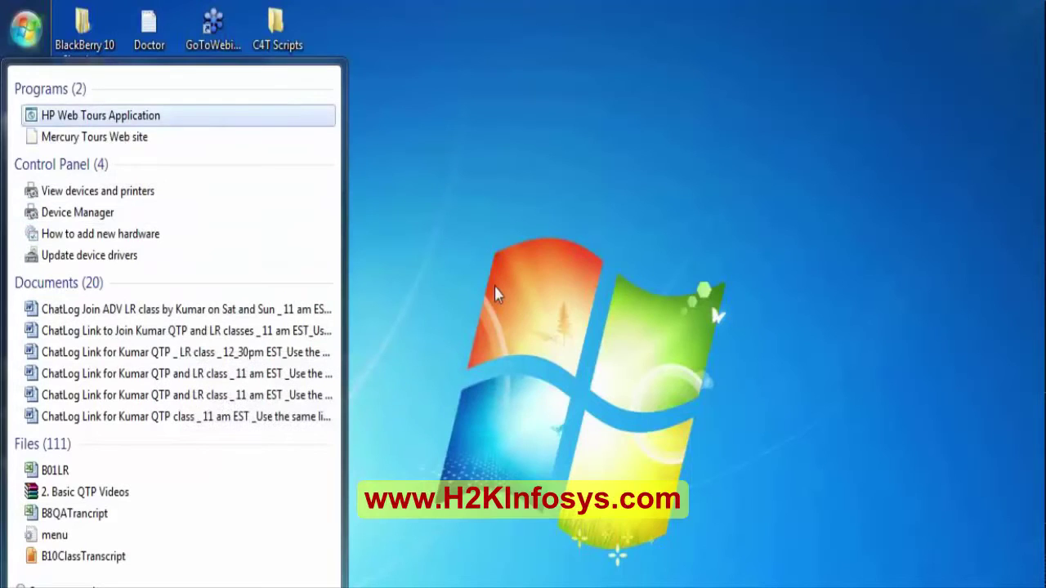
{"action": "left_click", "coordinate": [107, 119]}
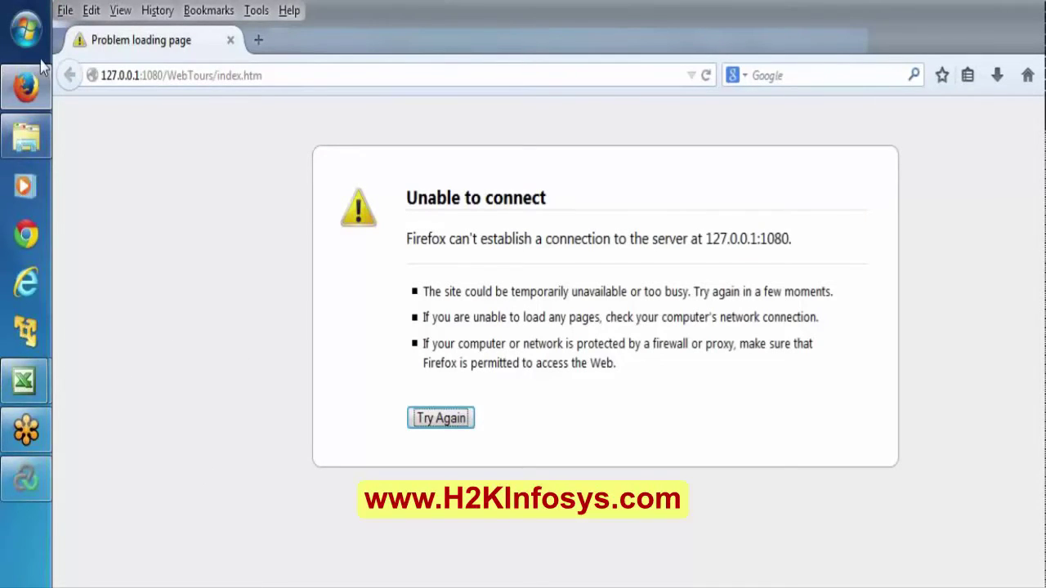
Step: Start the Web Tours web server from the HP LoadRunner web samples and minimize its console window
{"action": "left_click", "coordinate": [26, 32]}
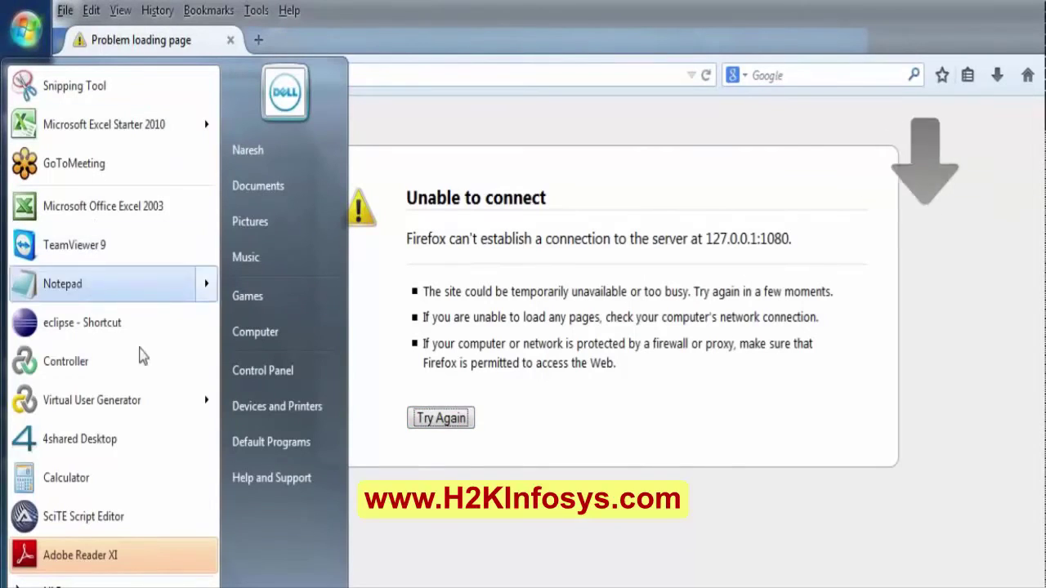
{"action": "left_click", "coordinate": [49, 584]}
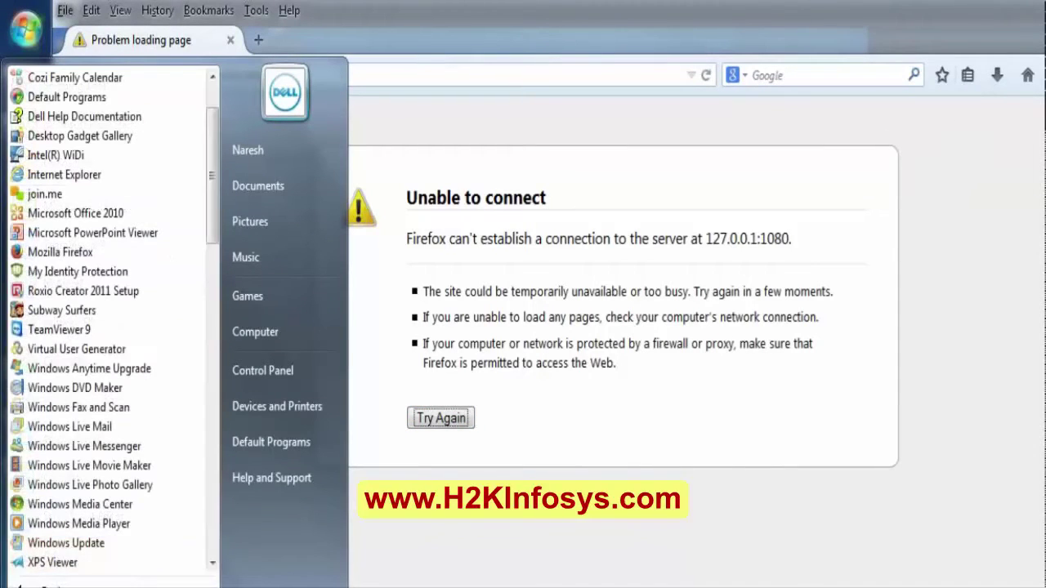
{"action": "left_click", "coordinate": [211, 563]}
{"action": "left_click_drag", "start_coordinate": [212, 564], "coordinate": [211, 564]}
{"action": "left_click_drag", "start_coordinate": [212, 76], "coordinate": [212, 79]}
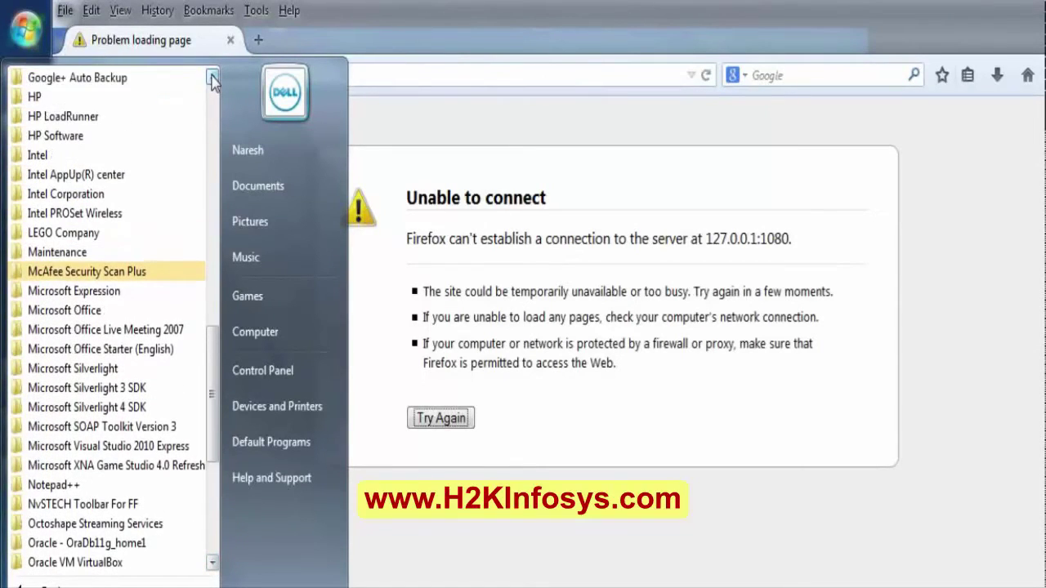
{"action": "left_click", "coordinate": [35, 137]}
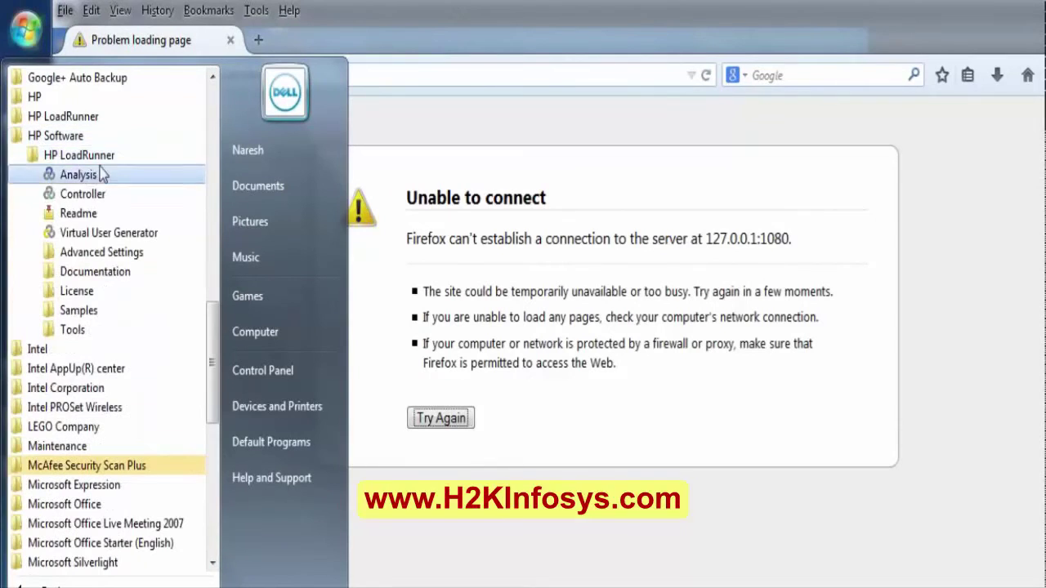
{"action": "left_click", "coordinate": [65, 316]}
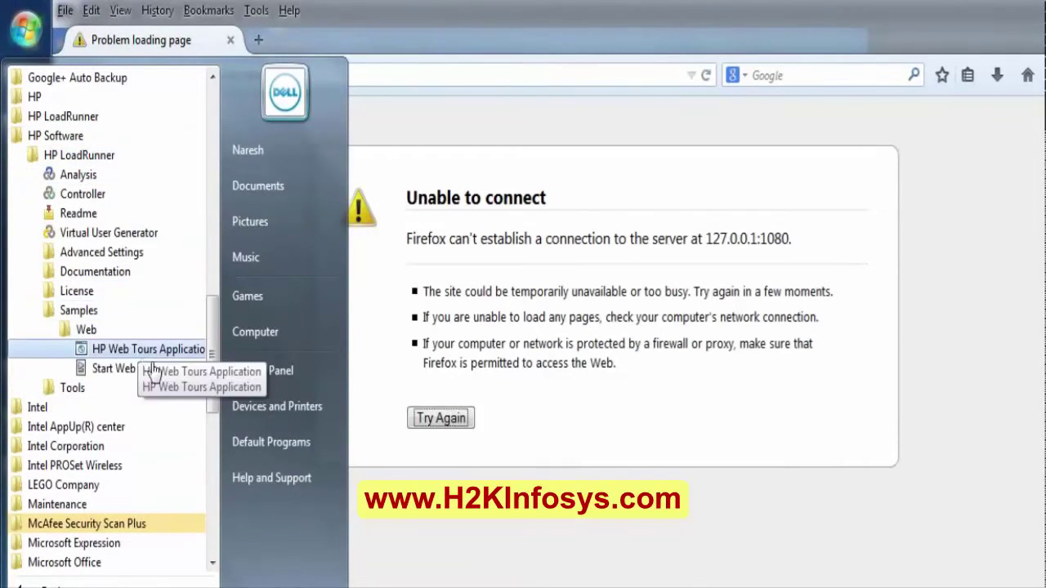
{"action": "left_click", "coordinate": [127, 370]}
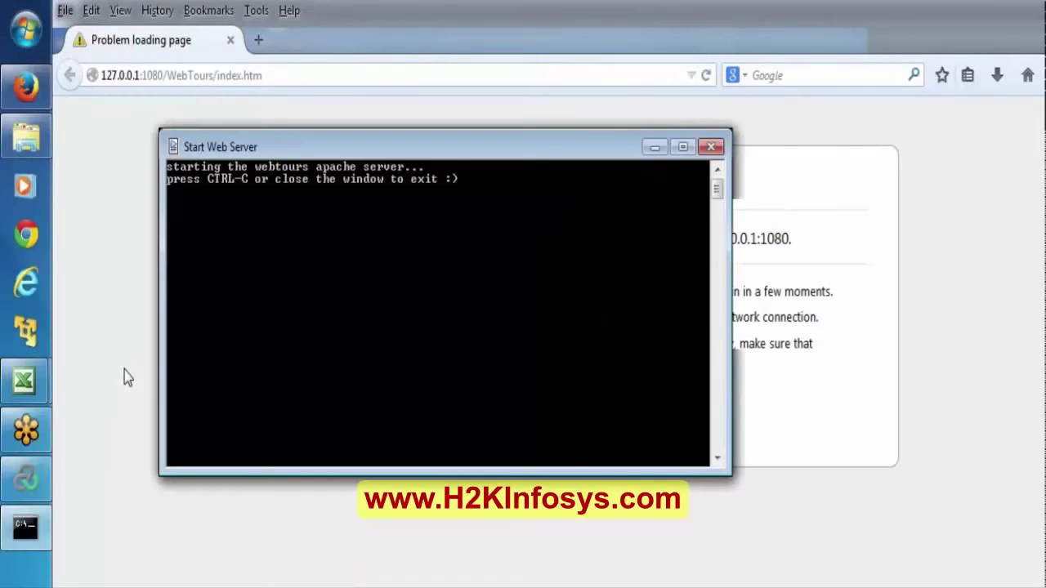
{"action": "left_click", "coordinate": [648, 141]}
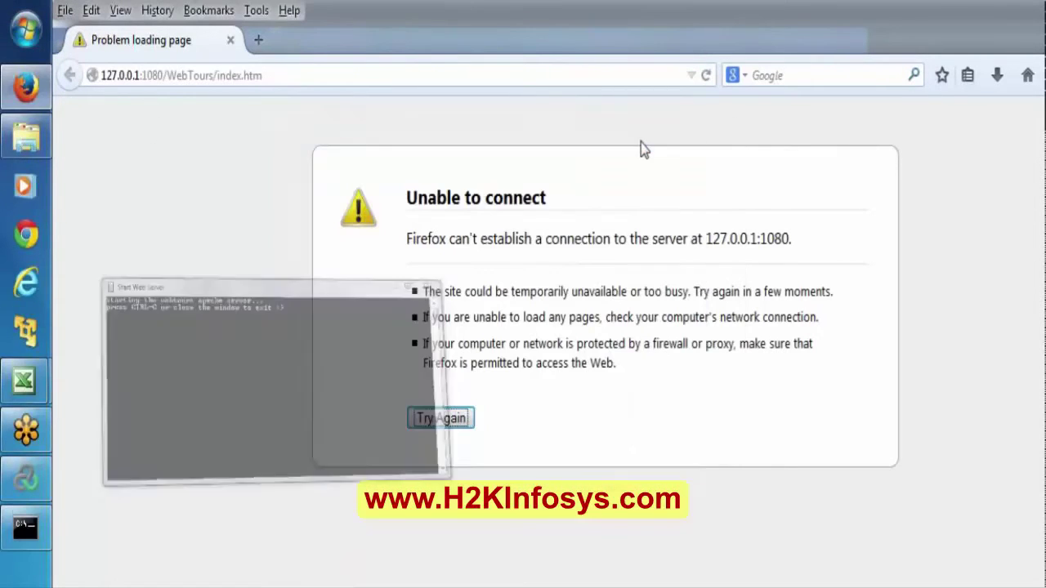
Step: Select the Web Tours page address in Firefox and allow Apache HTTP Server through Windows Firewall on public networks
{"action": "left_click", "coordinate": [262, 76]}
{"action": "key", "text": "ctrl+a"}
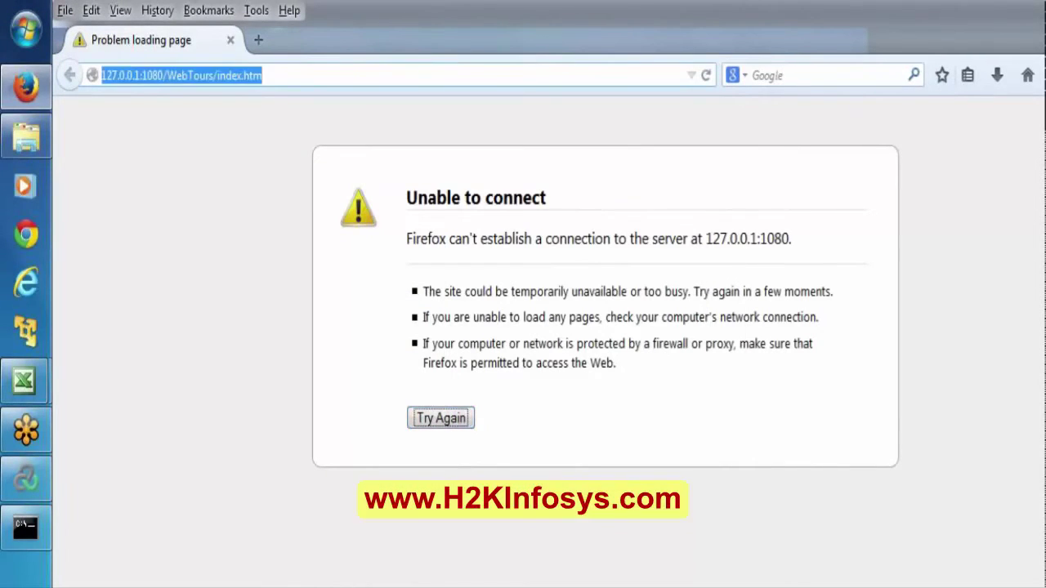
{"action": "key", "text": "super+r"}
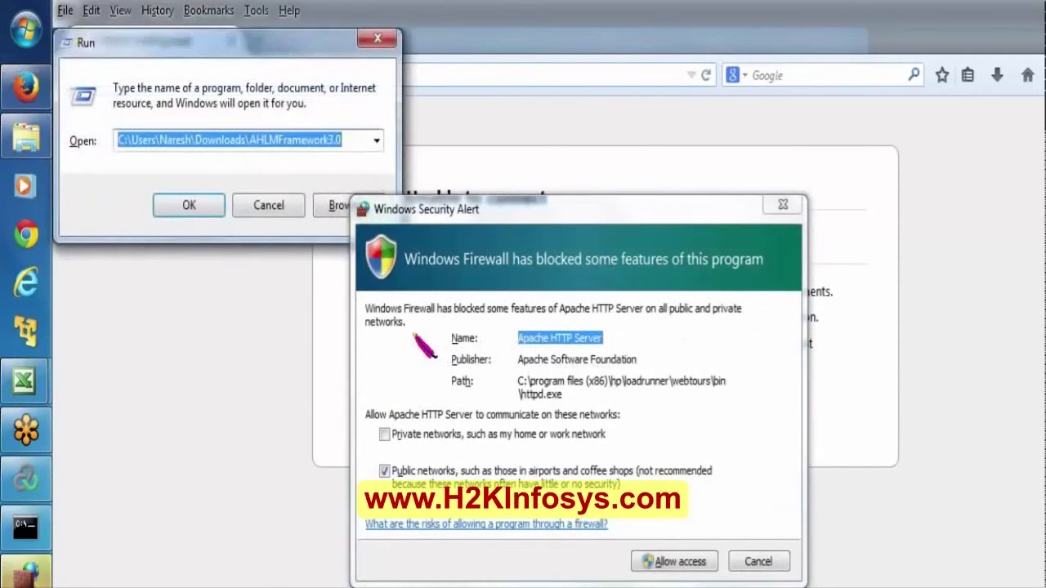
{"action": "left_click", "coordinate": [668, 559]}
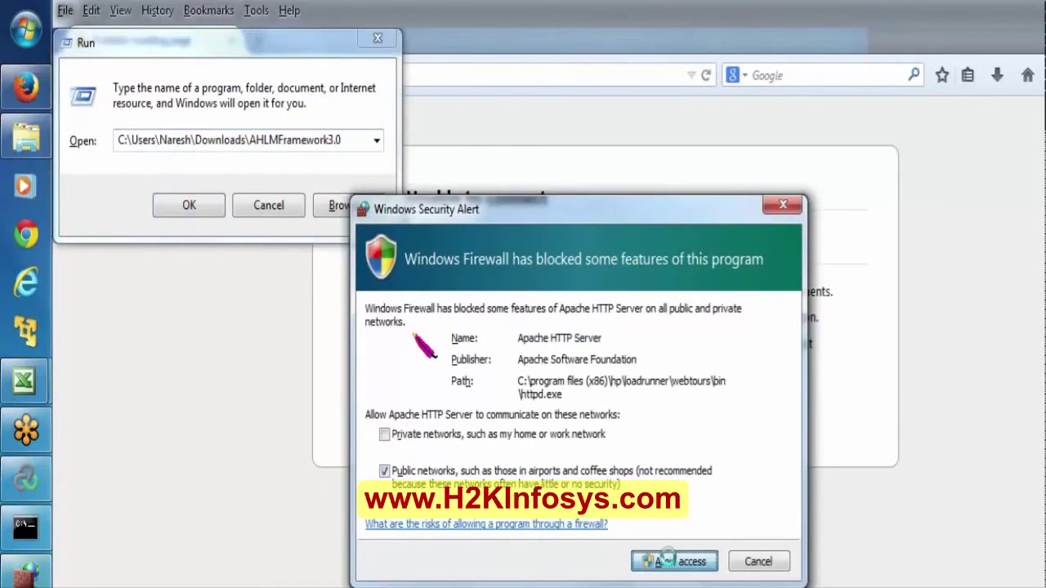
Step: Launch Internet Explorer by running the iexplore command
{"action": "left_click", "coordinate": [363, 156]}
{"action": "type", "text": "iexpl"}
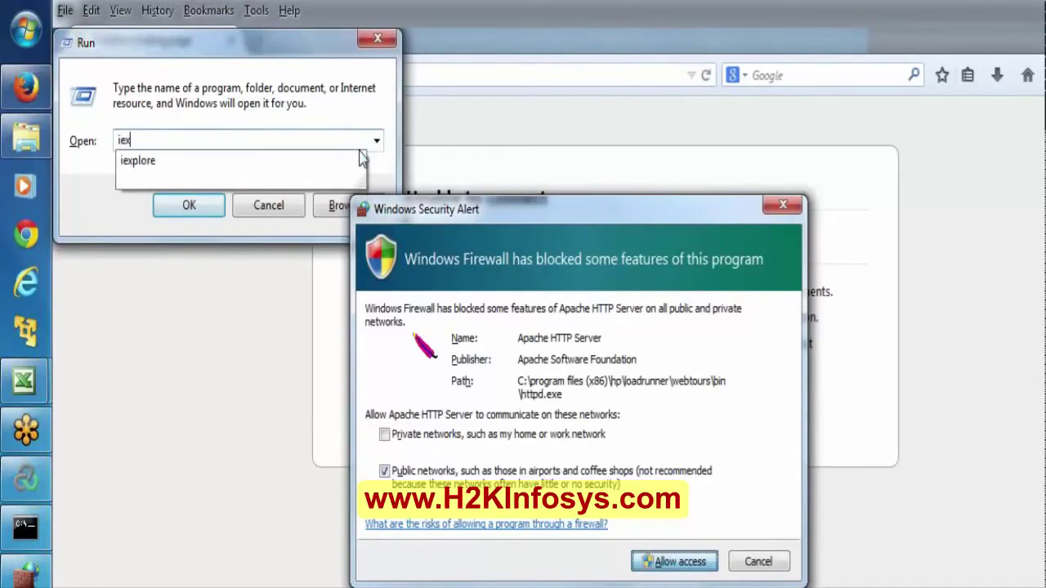
{"action": "type", "text": "ore"}
{"action": "key", "text": "Return"}
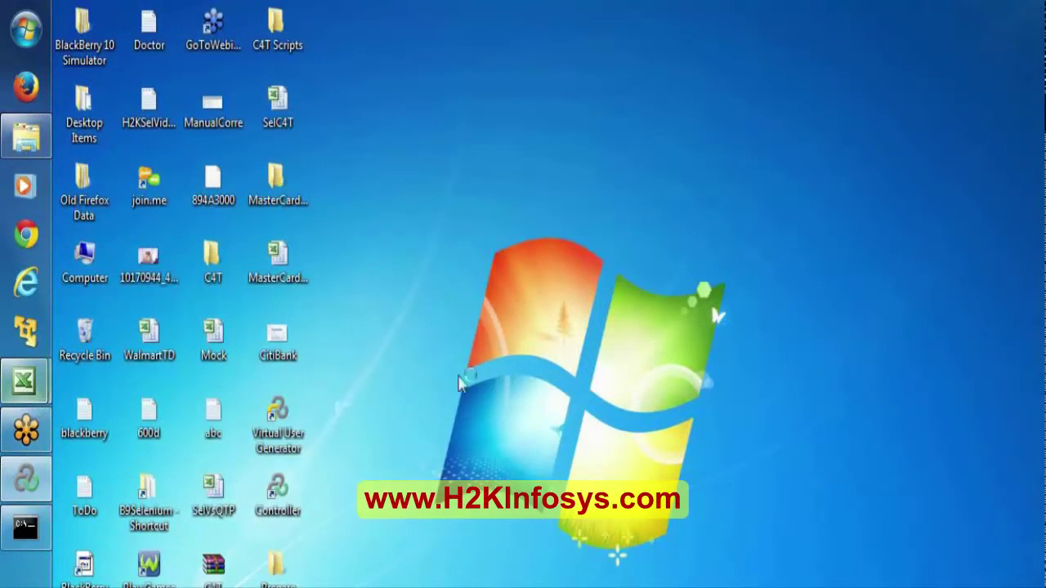
Step: Launch Virtual User Generator as administrator and allow it to make changes to the computer
{"action": "double_click", "coordinate": [271, 431]}
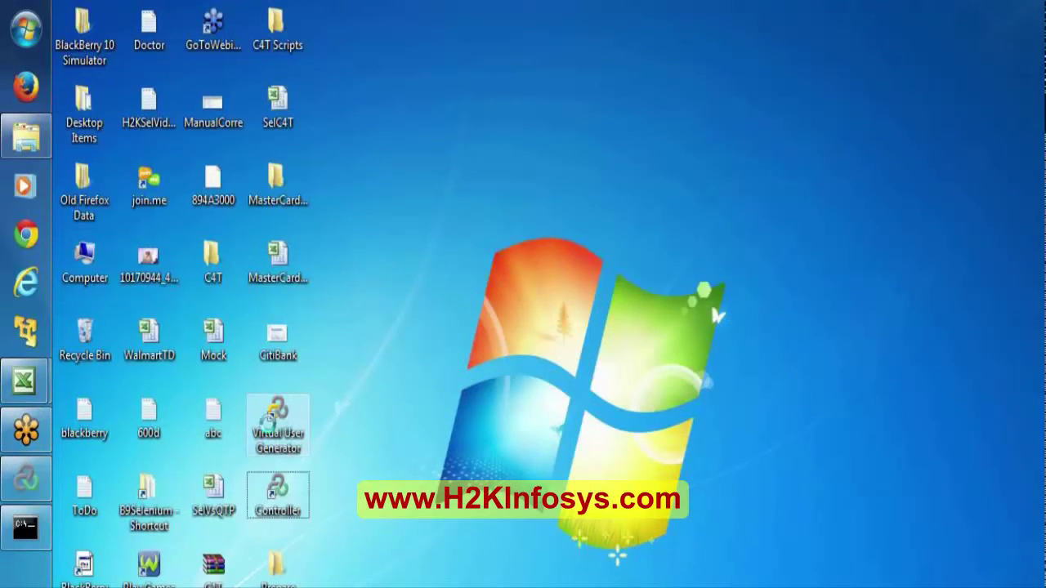
{"action": "right_click", "coordinate": [271, 423]}
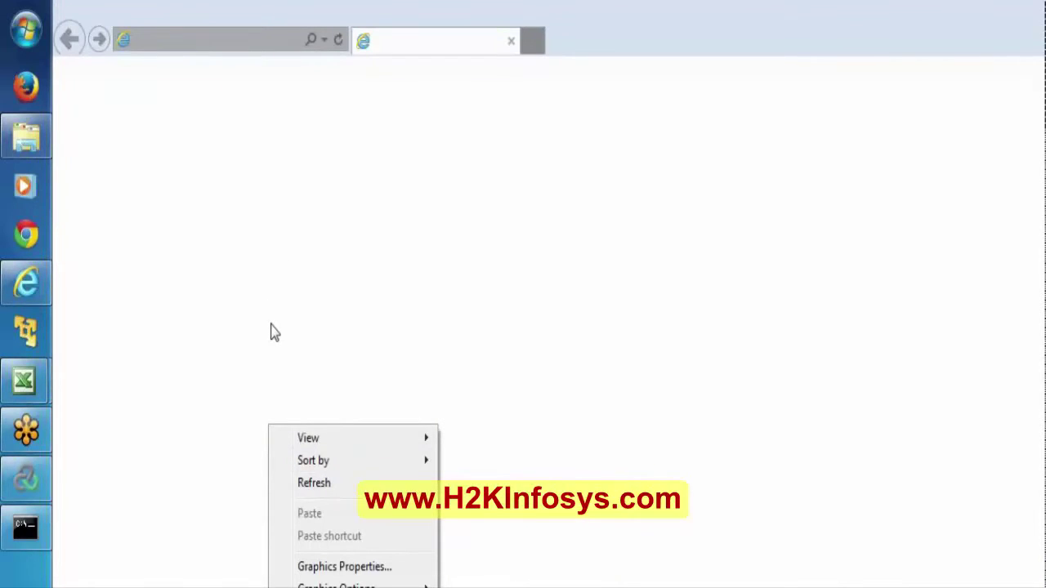
{"action": "left_click", "coordinate": [274, 332]}
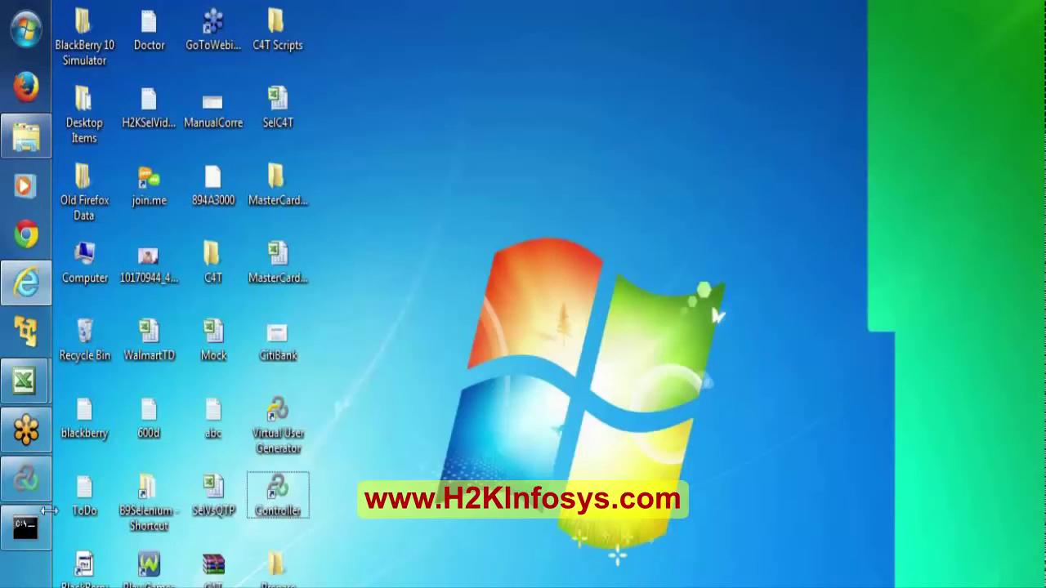
{"action": "right_click", "coordinate": [268, 412]}
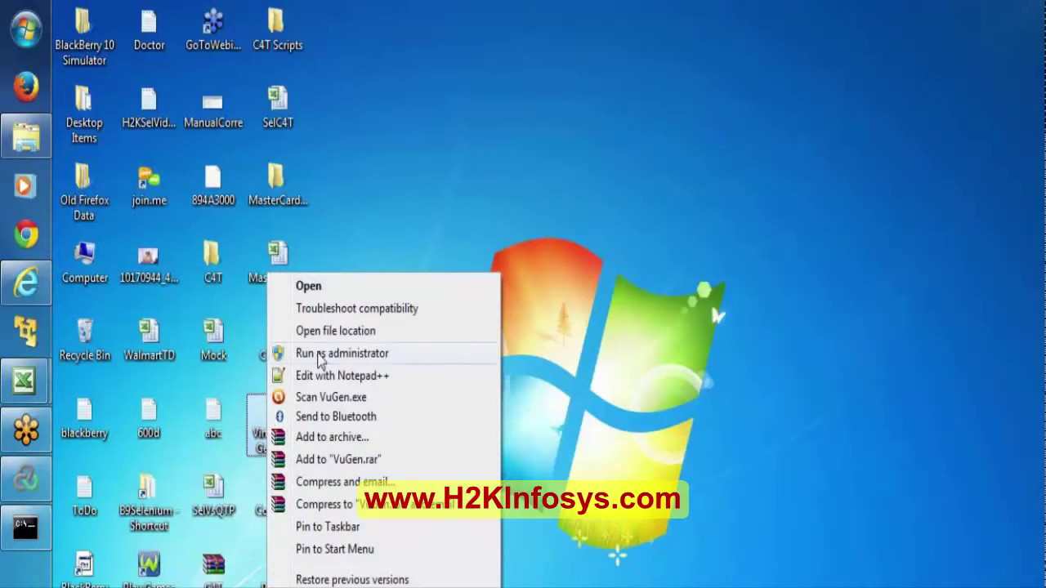
{"action": "left_click", "coordinate": [353, 358]}
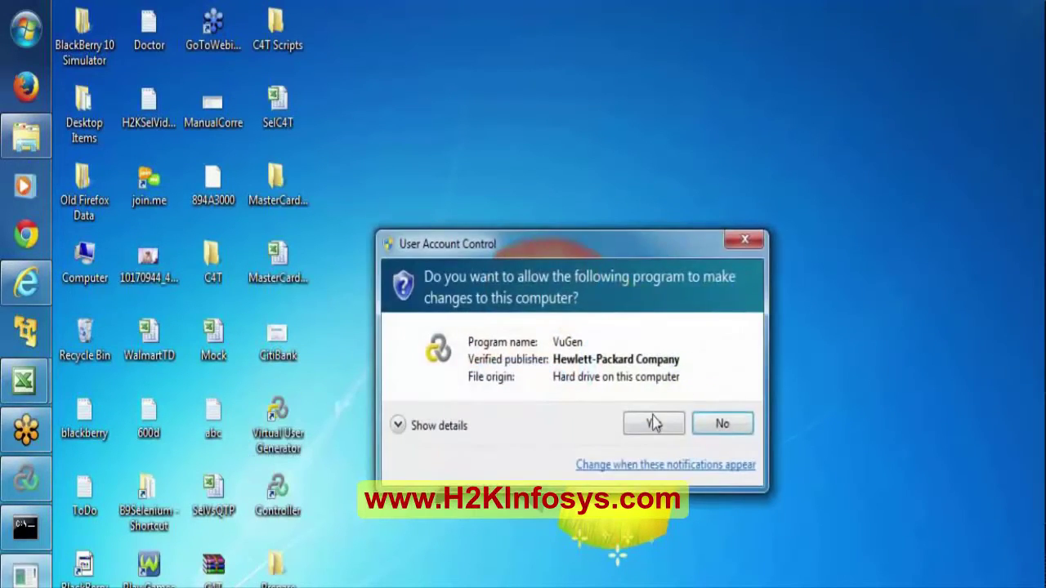
{"action": "left_click", "coordinate": [655, 425]}
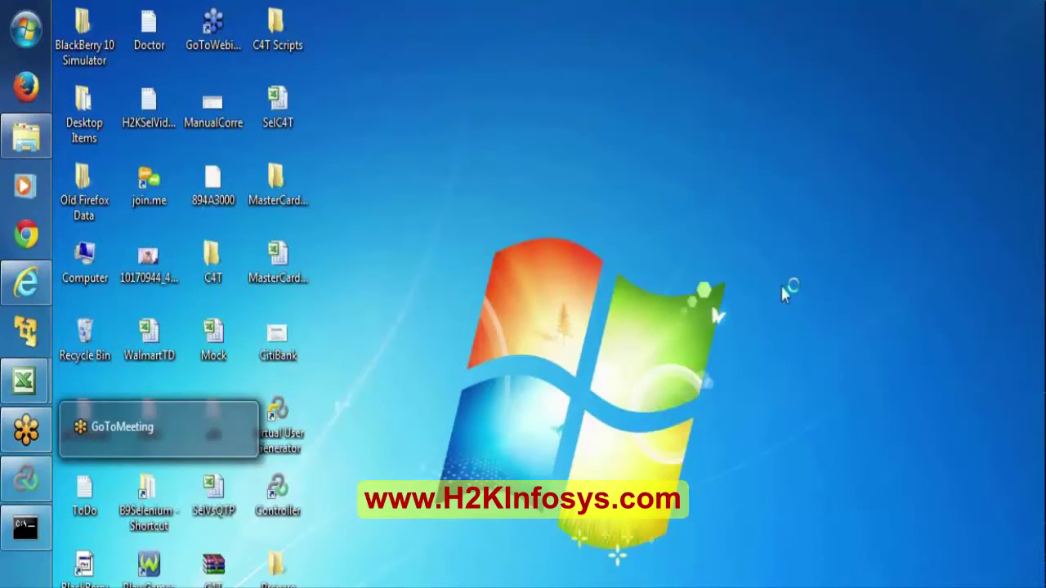
Step: Switch to LoadRunner Controller and compare the scripts' percentage split in the design with the Vusers passed per group in the run
{"action": "left_click", "coordinate": [32, 487]}
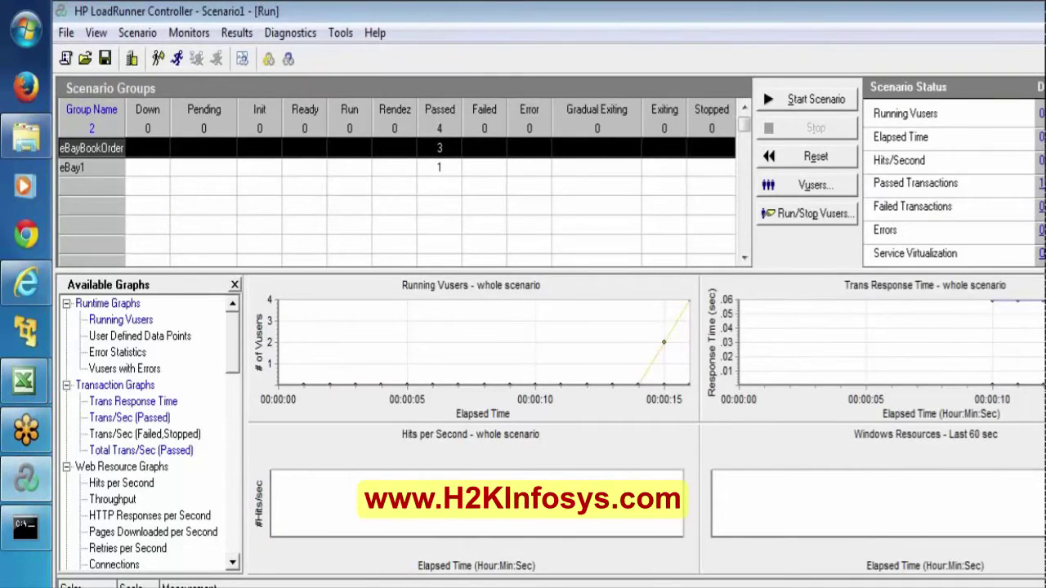
{"action": "left_click", "coordinate": [90, 587]}
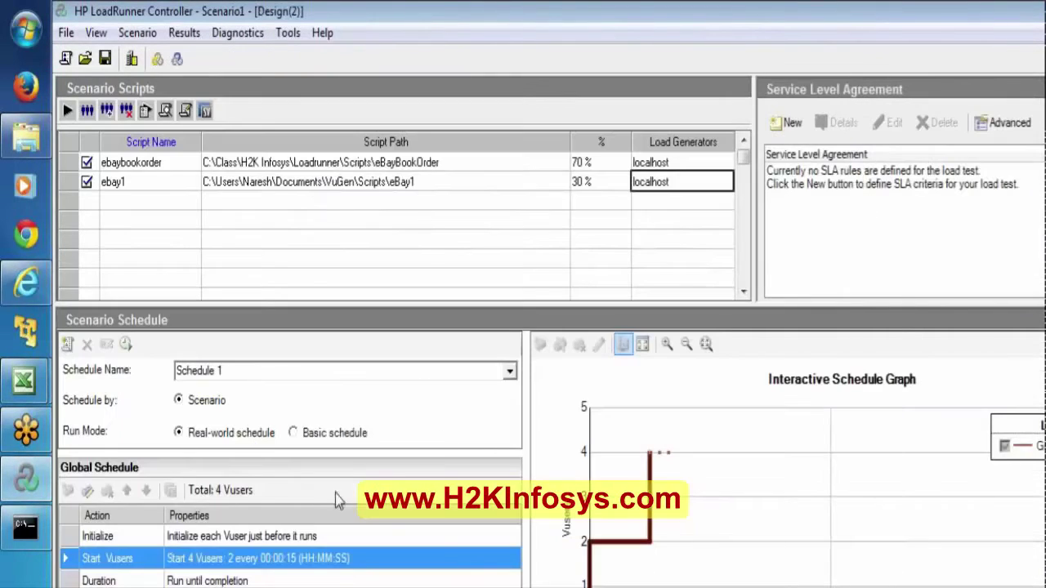
{"action": "left_click", "coordinate": [599, 159]}
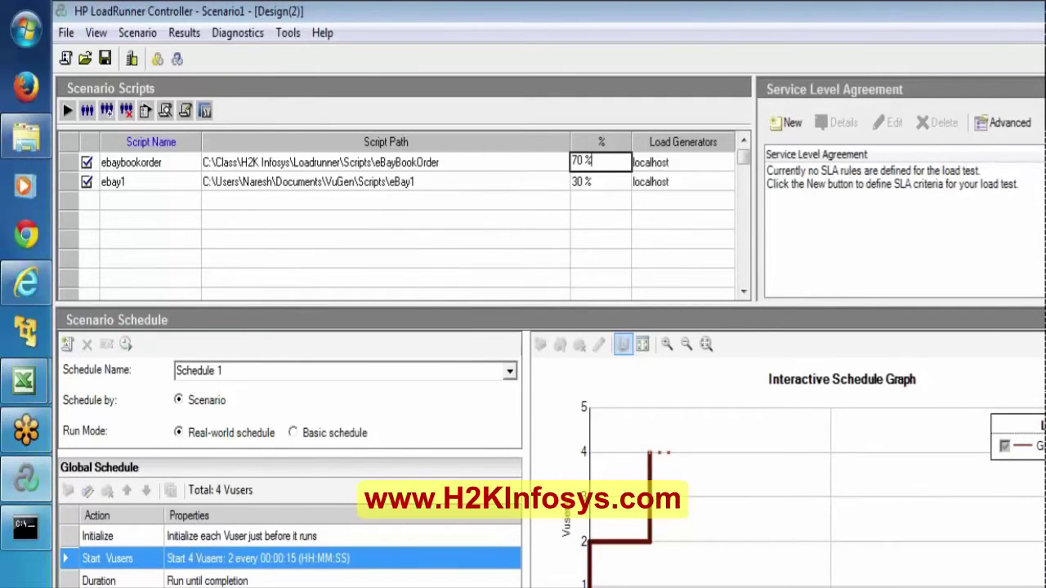
{"action": "left_click", "coordinate": [131, 586]}
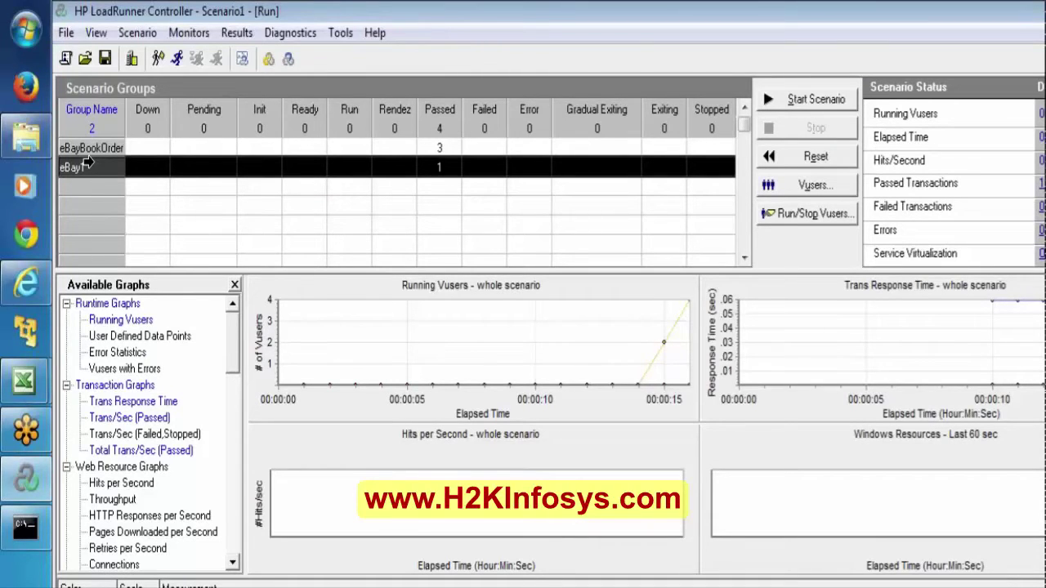
{"action": "left_click", "coordinate": [82, 149]}
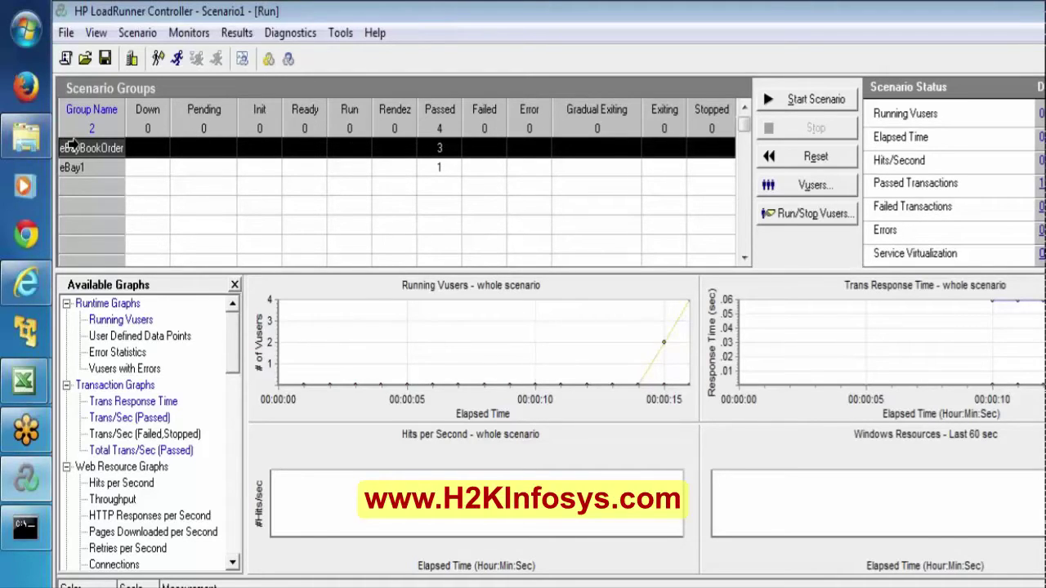
{"action": "left_click", "coordinate": [72, 168]}
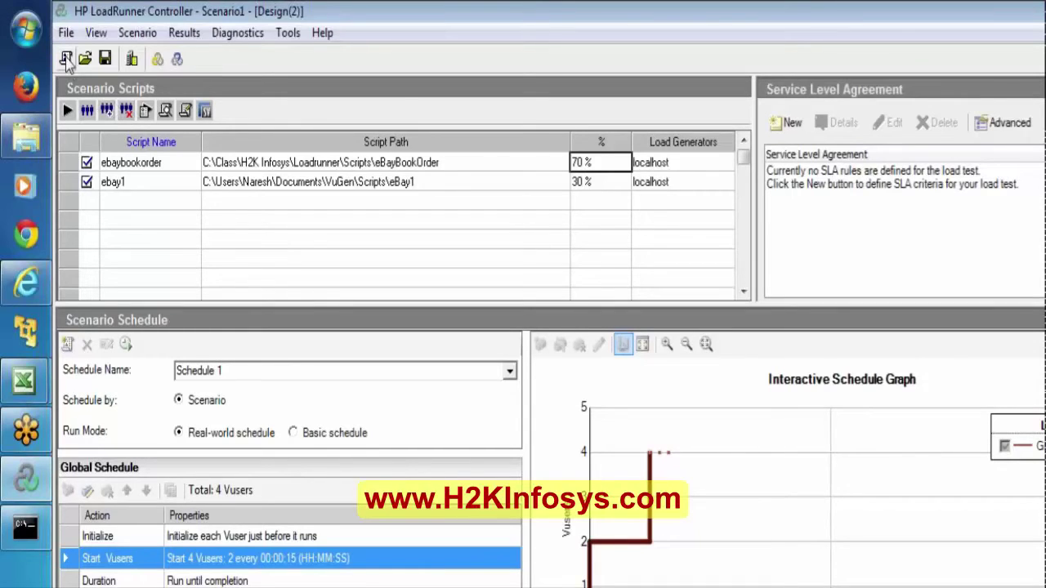
Step: Begin a new scenario, agree to save the changes to Scenario1, and choose the folder C:\Class\H2K Infosys\Loadrunner\Scripts for it
{"action": "left_click", "coordinate": [67, 61]}
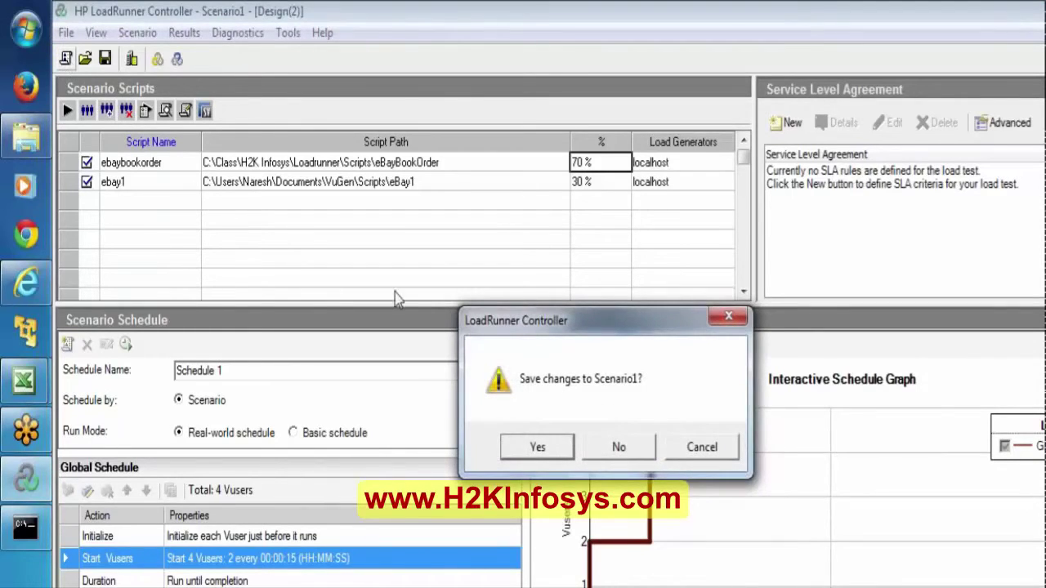
{"action": "left_click", "coordinate": [536, 446]}
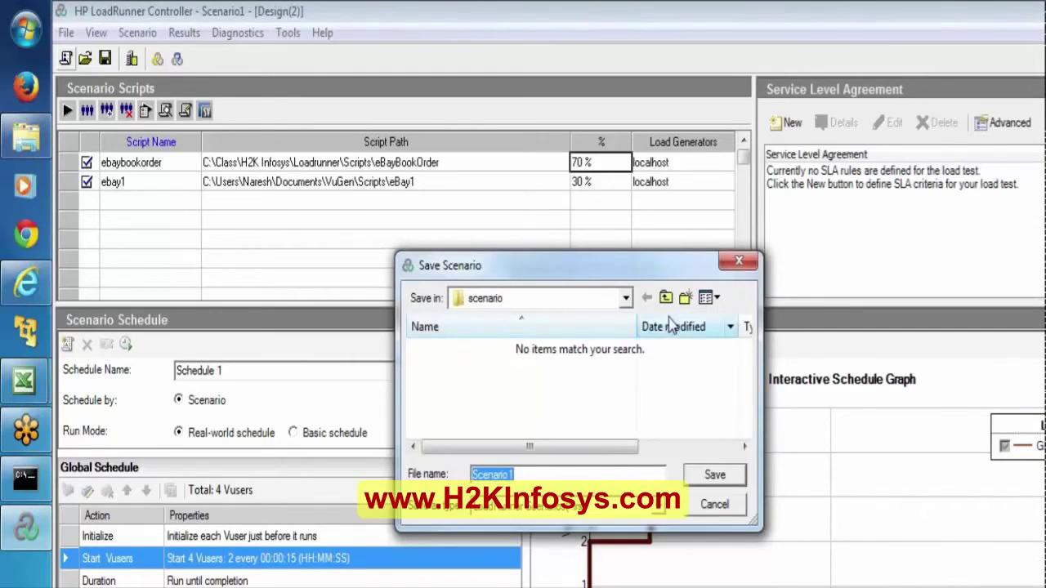
{"action": "left_click", "coordinate": [630, 298]}
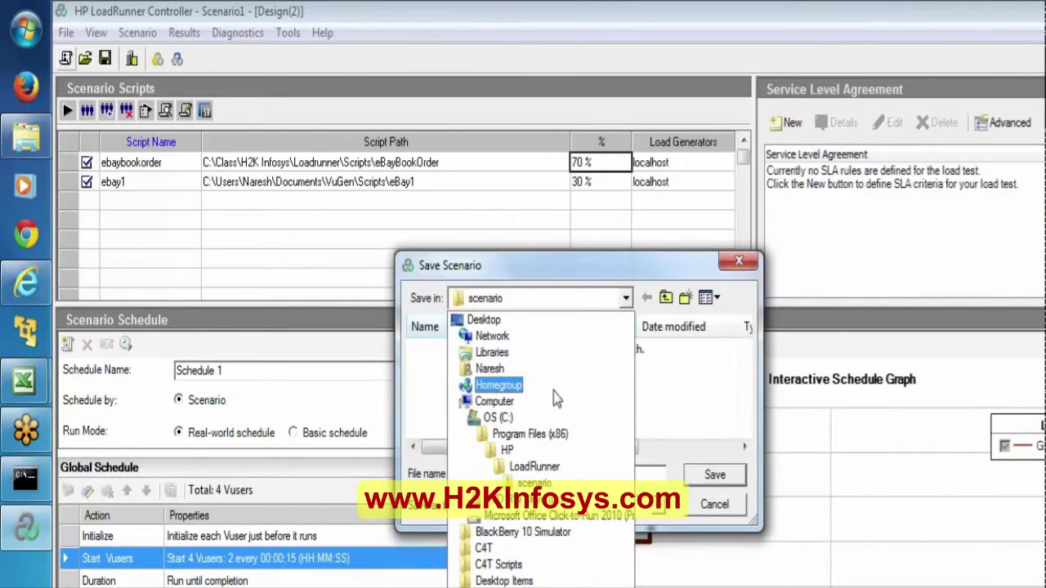
{"action": "left_click", "coordinate": [500, 419]}
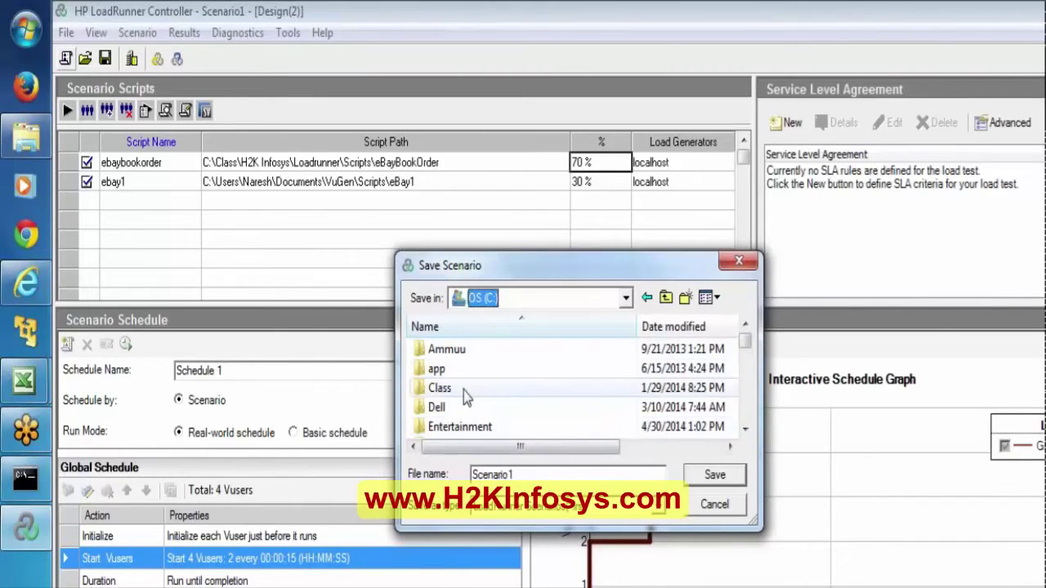
{"action": "double_click", "coordinate": [464, 390]}
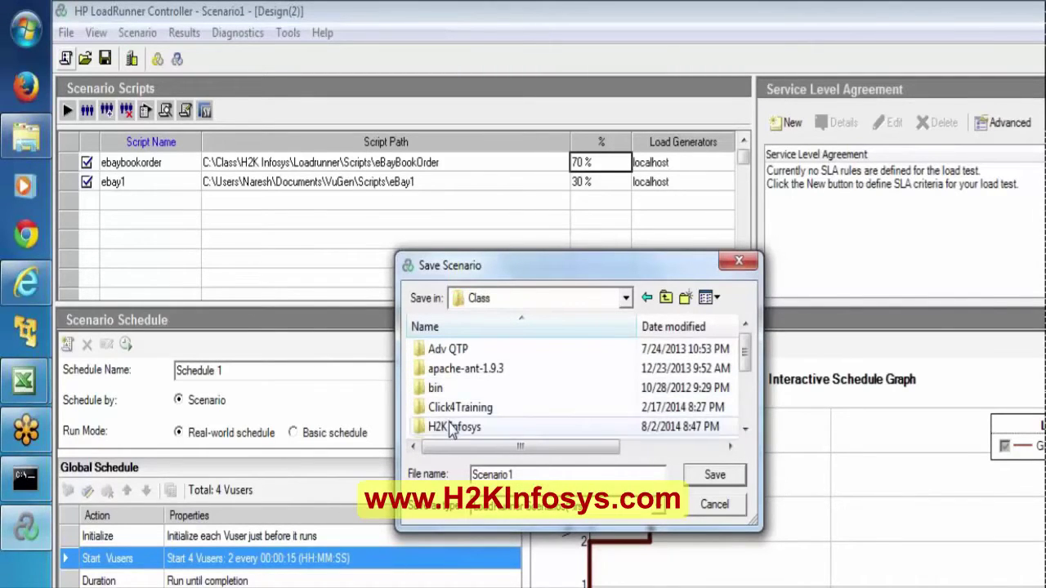
{"action": "left_click", "coordinate": [451, 428]}
{"action": "double_click", "coordinate": [450, 426]}
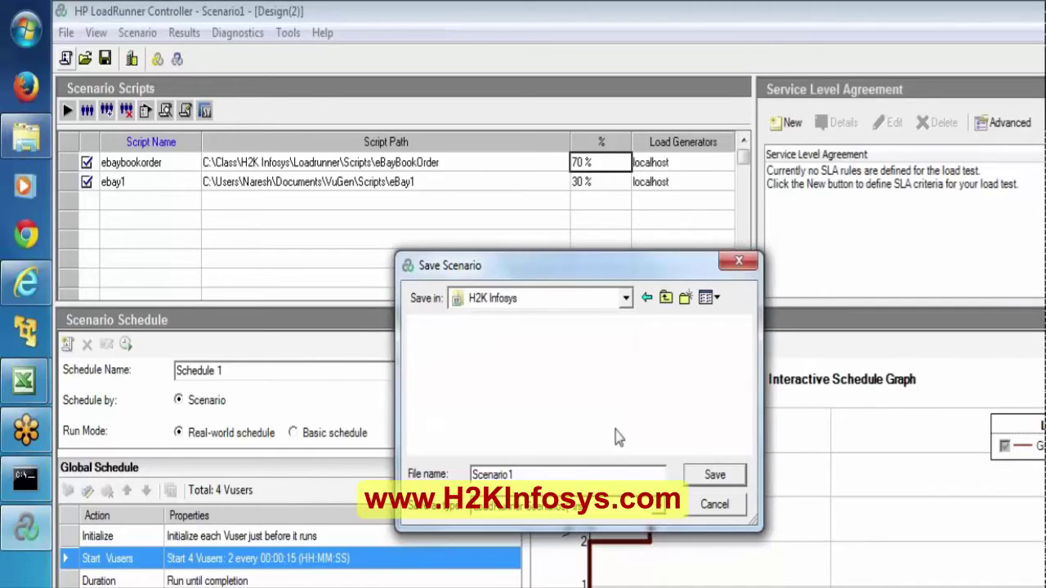
{"action": "left_click", "coordinate": [547, 360]}
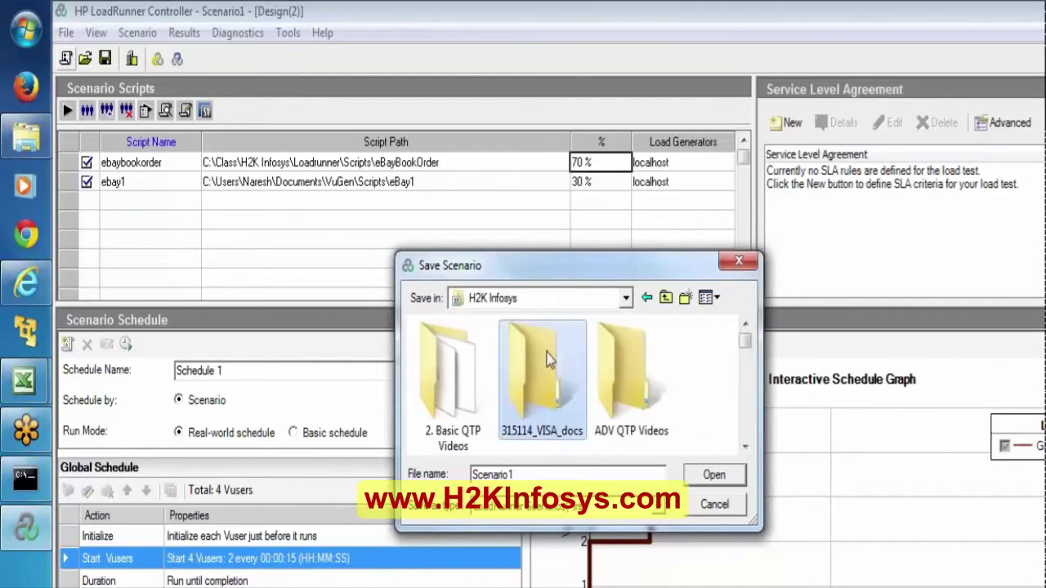
{"action": "scroll", "coordinate": [549, 360], "scroll_direction": "down", "scroll_amount": 2}
{"action": "double_click", "coordinate": [543, 367]}
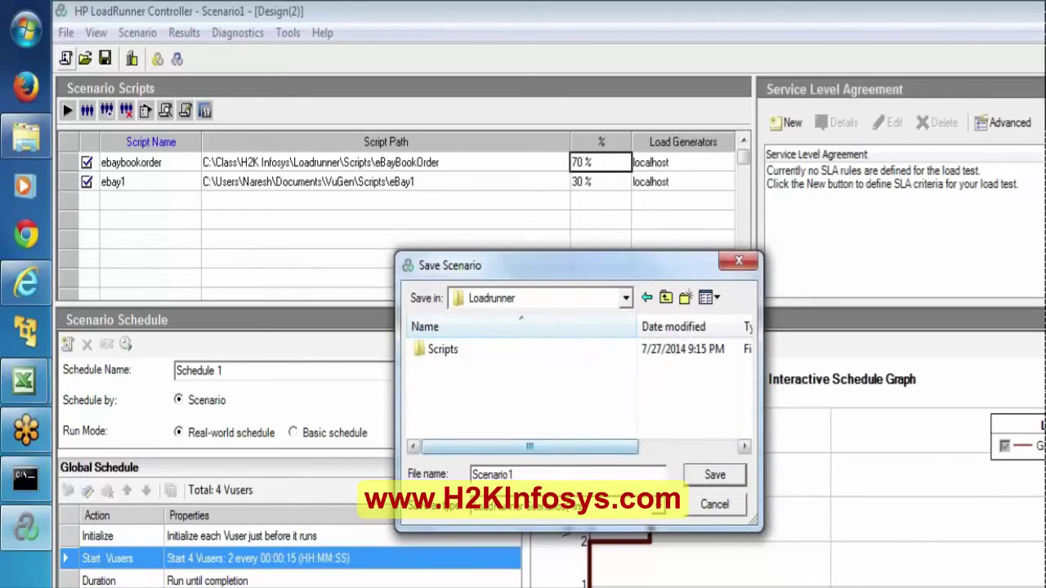
{"action": "double_click", "coordinate": [434, 351]}
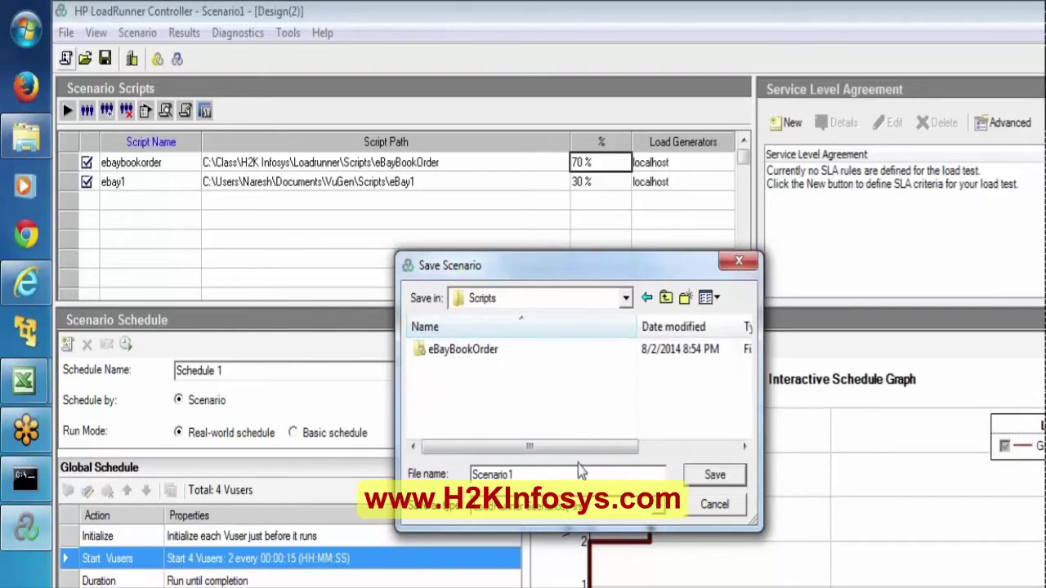
Step: Save the scenario under the file name ScnWithpercentageMode
{"action": "key", "text": "ctrl+a"}
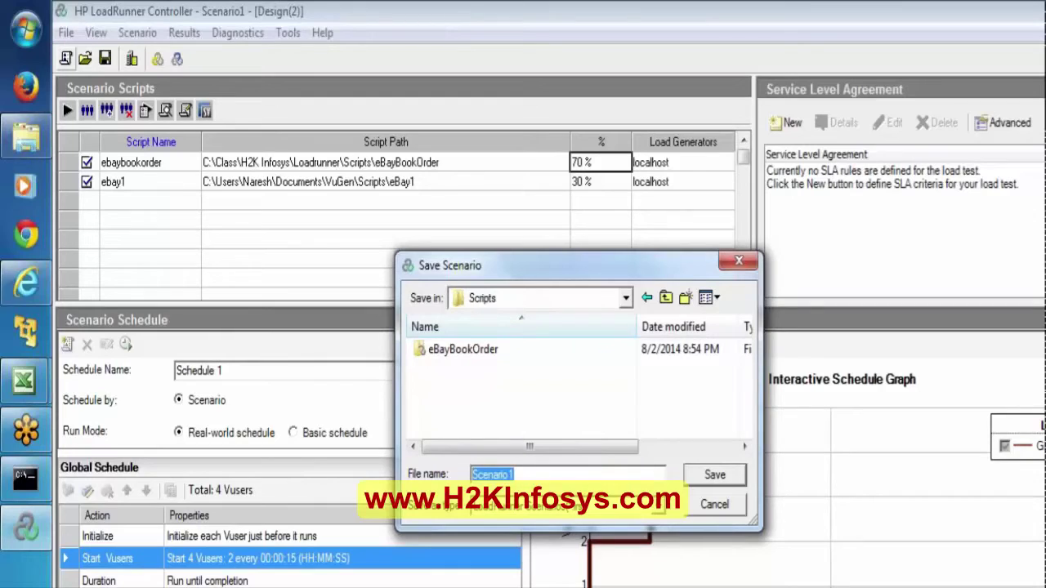
{"action": "type", "text": "ScnWithpercent"}
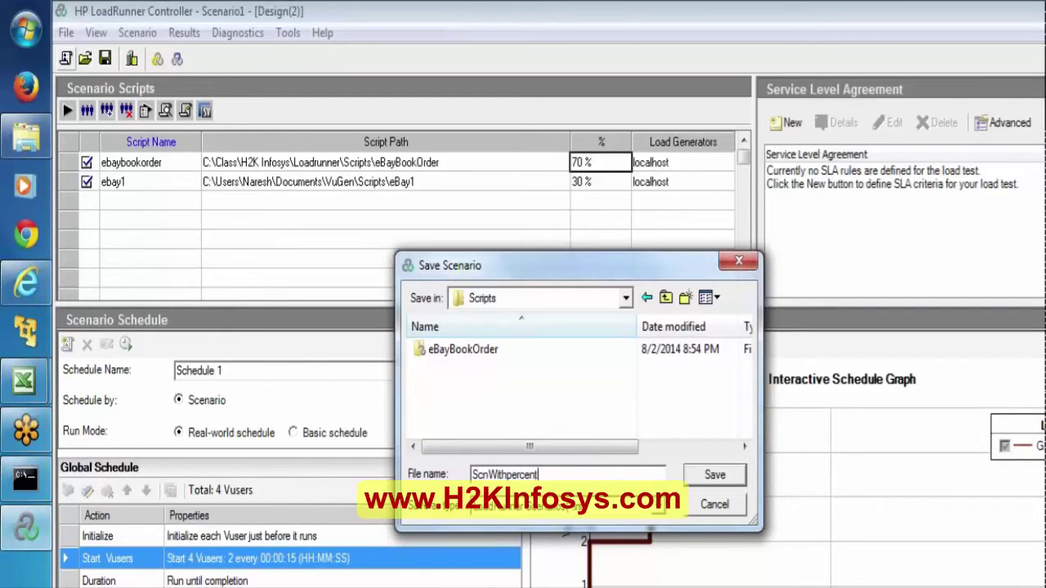
{"action": "type", "text": "ageMode"}
{"action": "key", "text": "Return"}
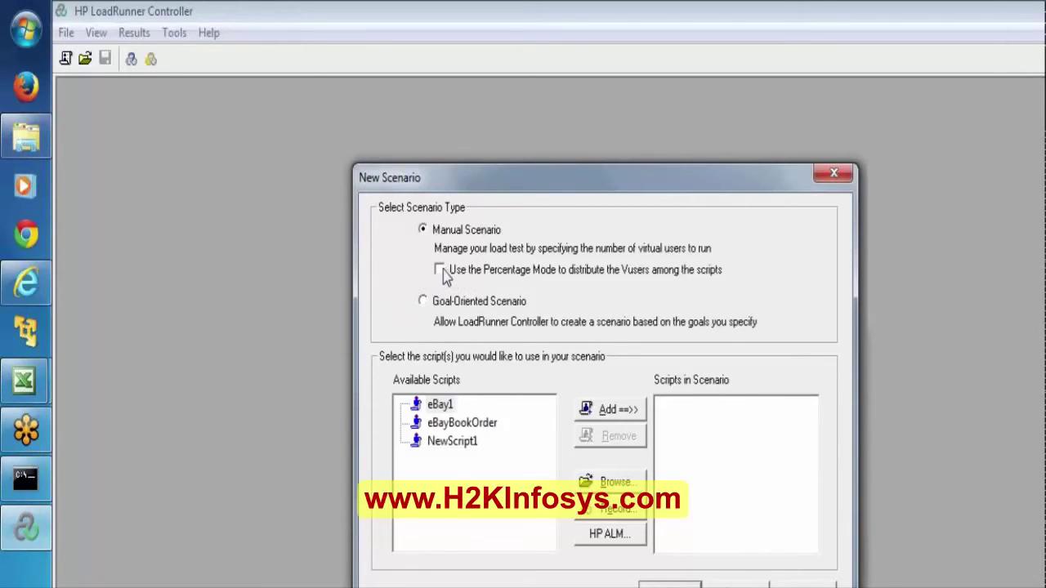
{"action": "left_click", "coordinate": [439, 271]}
{"action": "left_click", "coordinate": [440, 271]}
{"action": "left_click", "coordinate": [737, 585]}
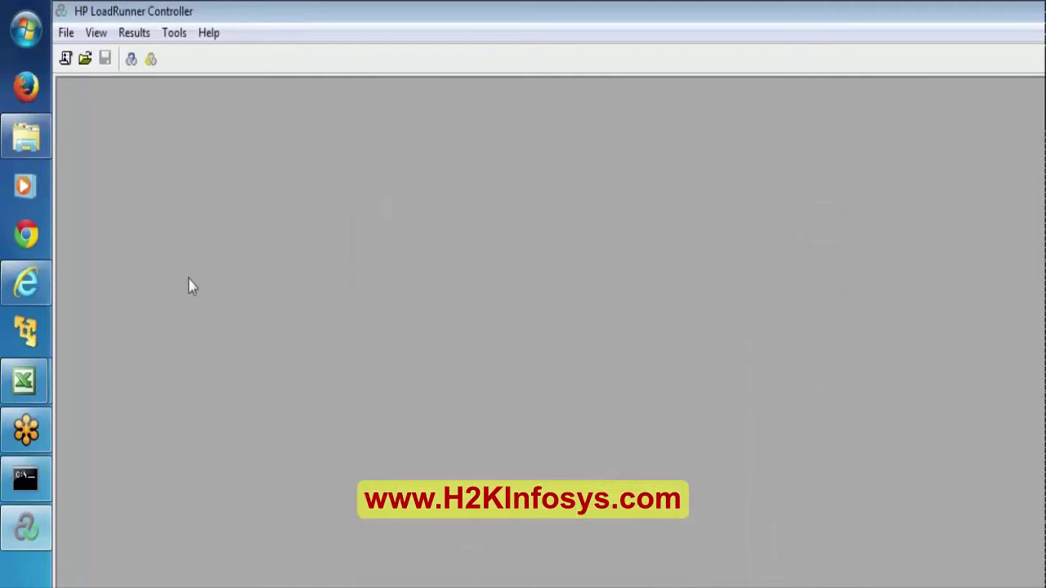
{"action": "left_click", "coordinate": [18, 529]}
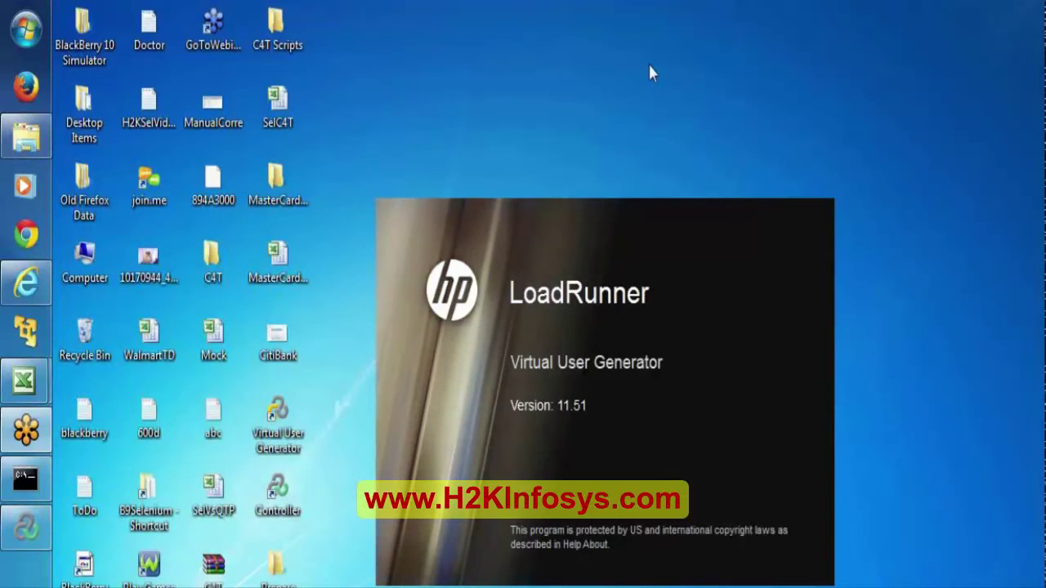
{"action": "left_click", "coordinate": [26, 282]}
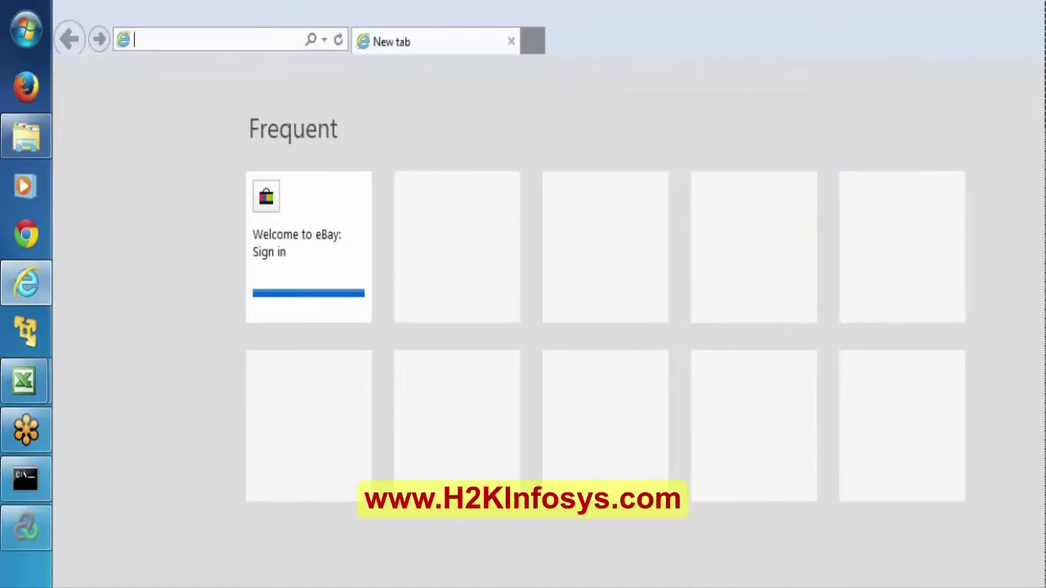
{"action": "type", "text": "http://127.0.0.1:1080/WebTours/index.htm"}
{"action": "key", "text": "Return"}
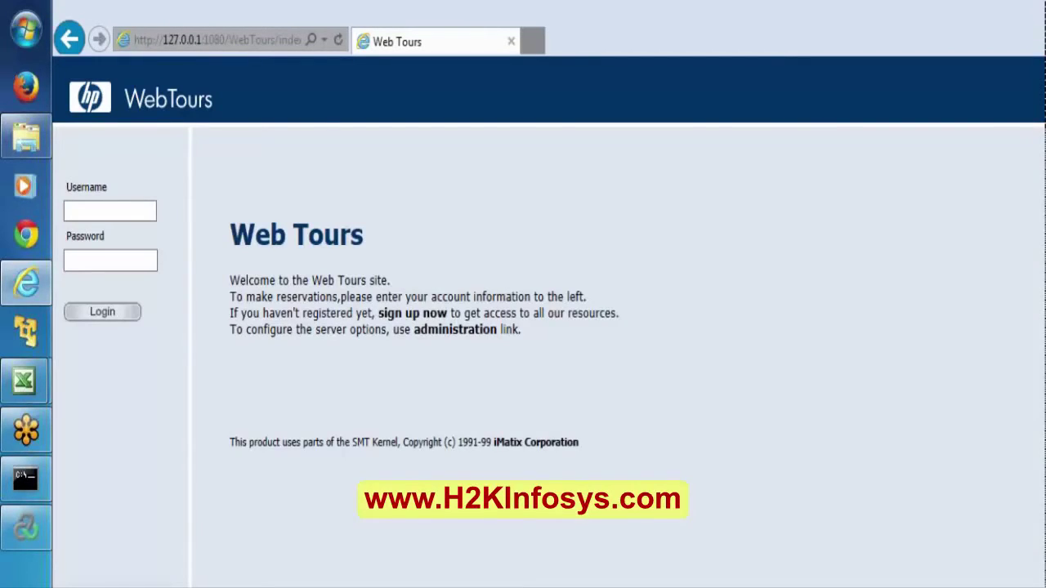
{"action": "left_click", "coordinate": [466, 334]}
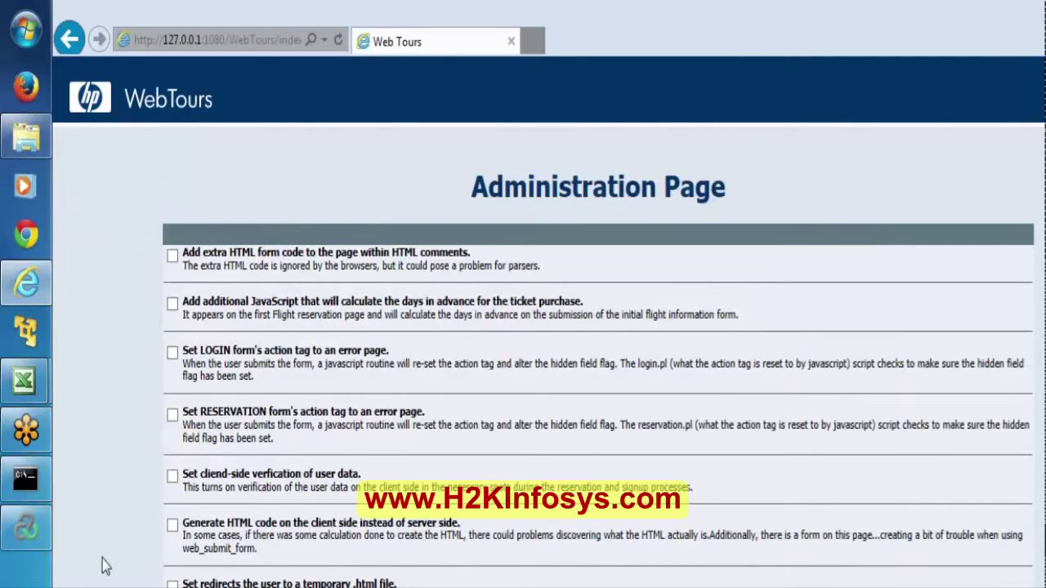
{"action": "scroll", "coordinate": [103, 565], "scroll_direction": "down", "scroll_amount": 3}
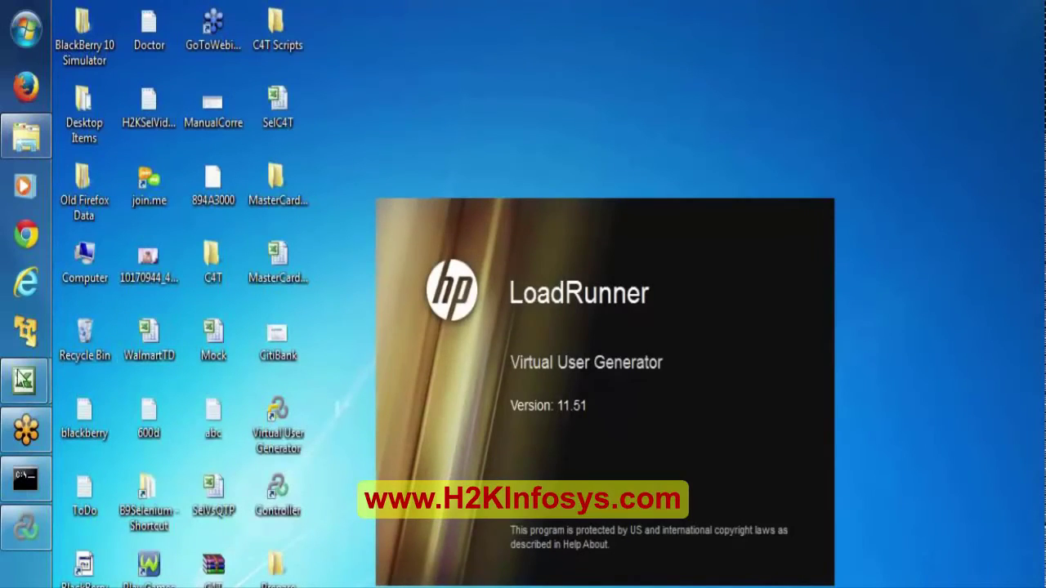
Step: Create a single-protocol Web - HTTP/HTML script named WTCreateorder in Virtual User Generator and open its Action section
{"action": "left_click", "coordinate": [25, 380]}
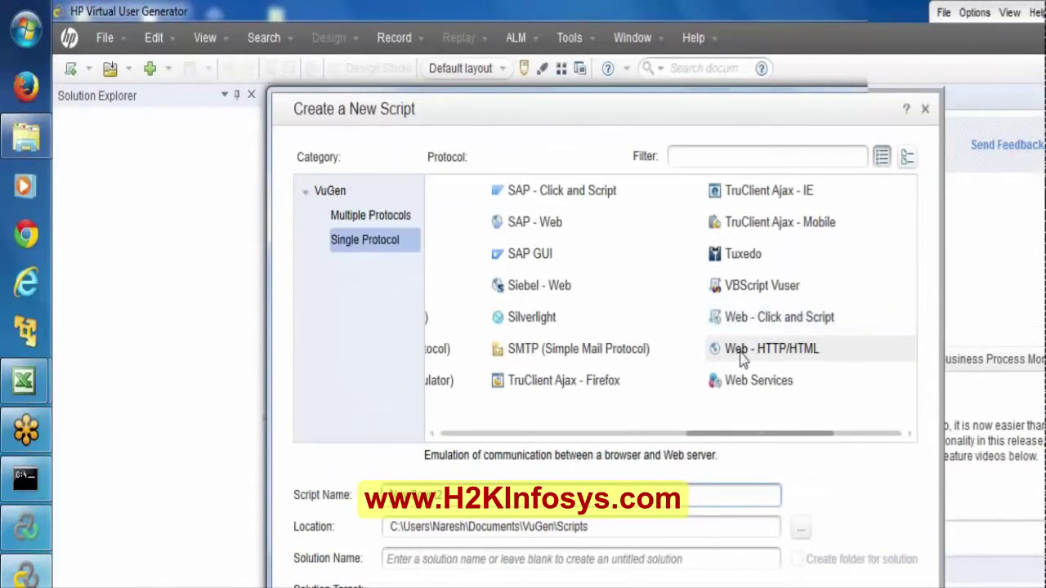
{"action": "left_click", "coordinate": [742, 351]}
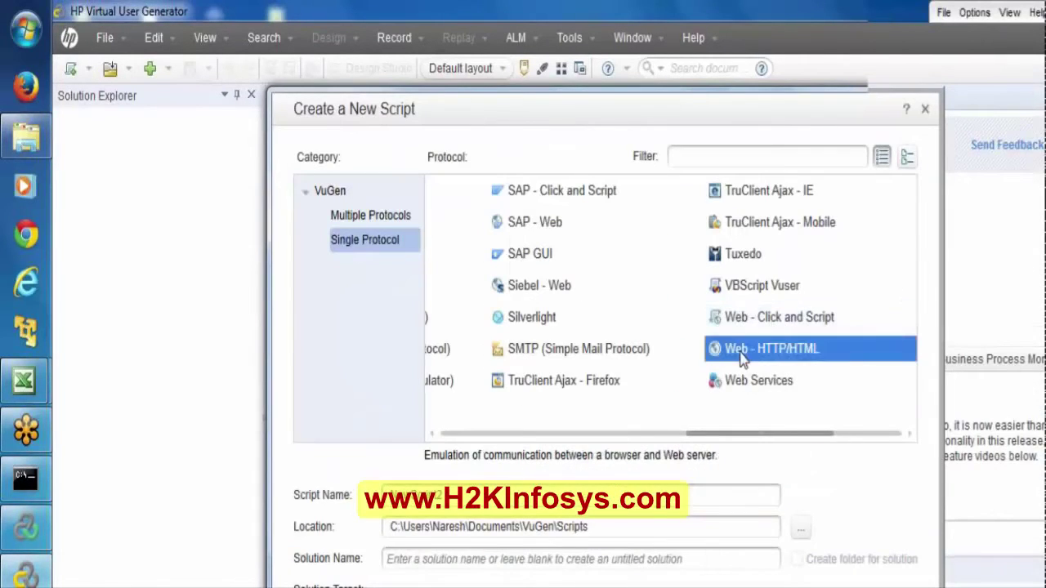
{"action": "left_click", "coordinate": [507, 496]}
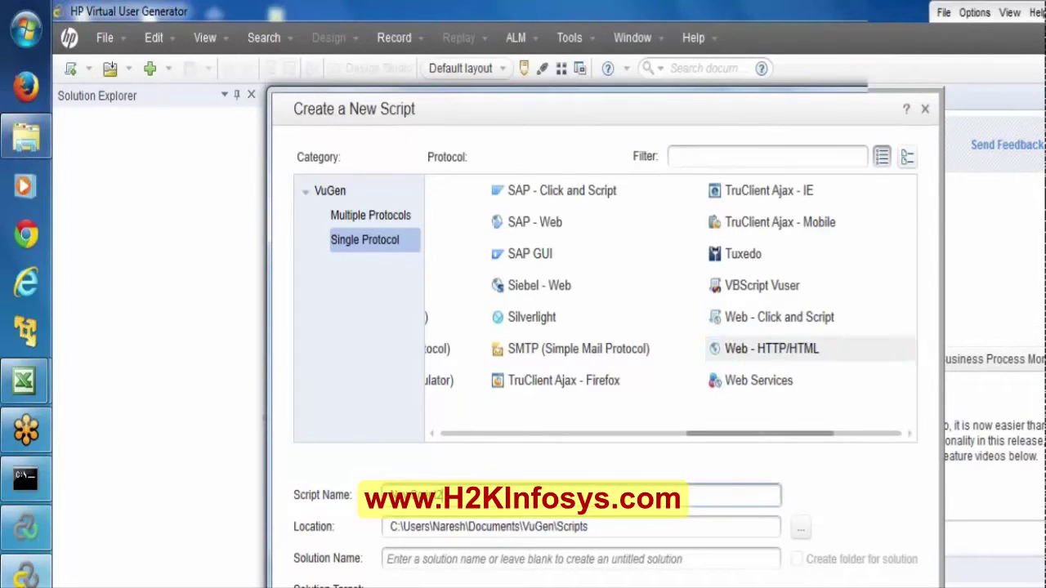
{"action": "key", "text": "BackSpace"}
{"action": "key", "text": "BackSpace"}
{"action": "key", "text": "BackSpace"}
{"action": "key", "text": "BackSpace"}
{"action": "key", "text": "BackSpace"}
{"action": "key", "text": "BackSpace"}
{"action": "key", "text": "BackSpace"}
{"action": "key", "text": "BackSpace"}
{"action": "key", "text": "BackSpace"}
{"action": "type", "text": "Tours"}
{"action": "key", "text": "Escape"}
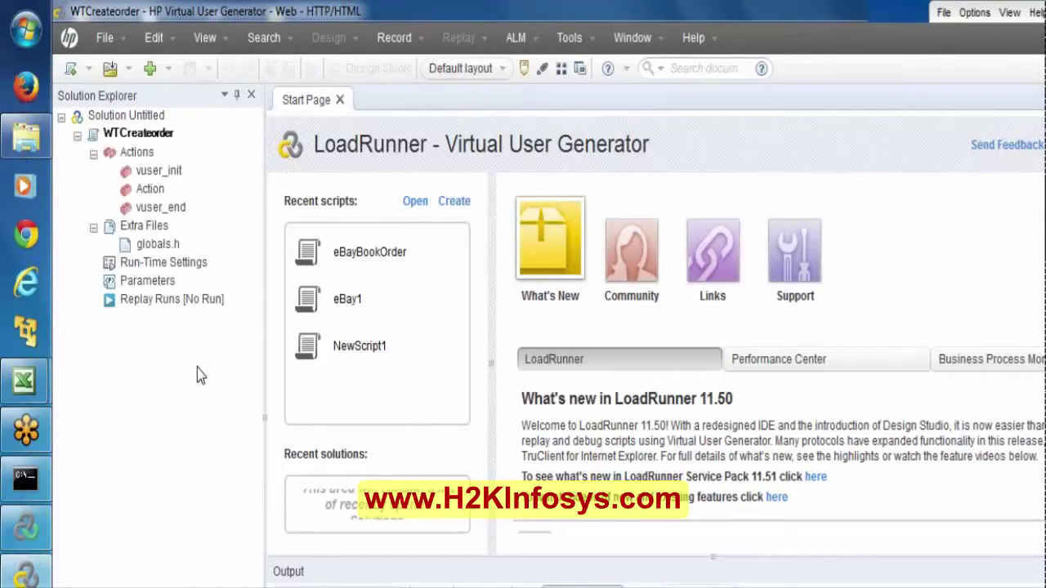
{"action": "double_click", "coordinate": [149, 188]}
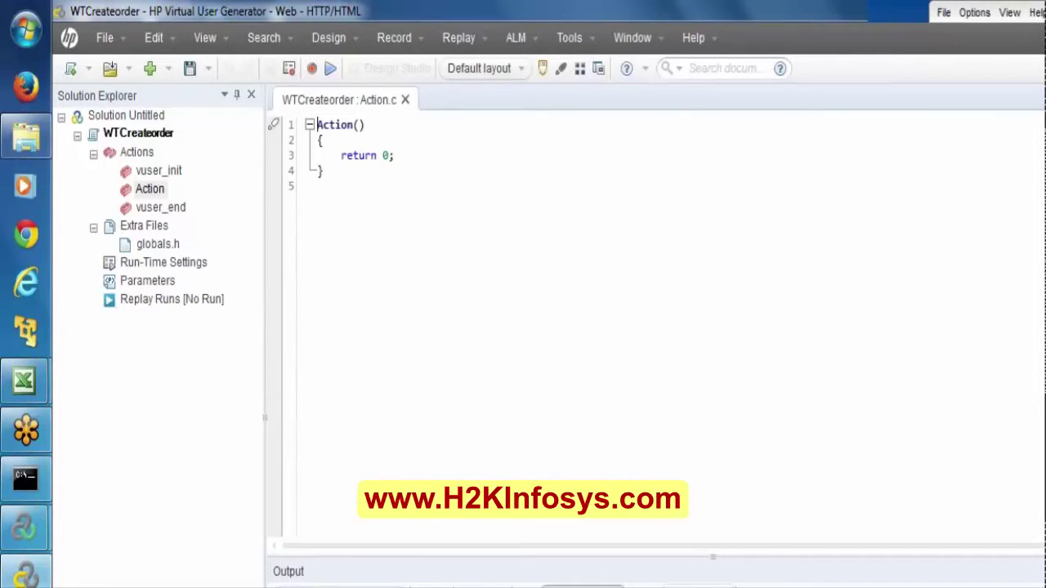
Step: Switch to the B01LR workbook in Excel to view the eBay order percentages, and dismiss the LoadRunner Controller error dialog
{"action": "mouse_move", "coordinate": [25, 380]}
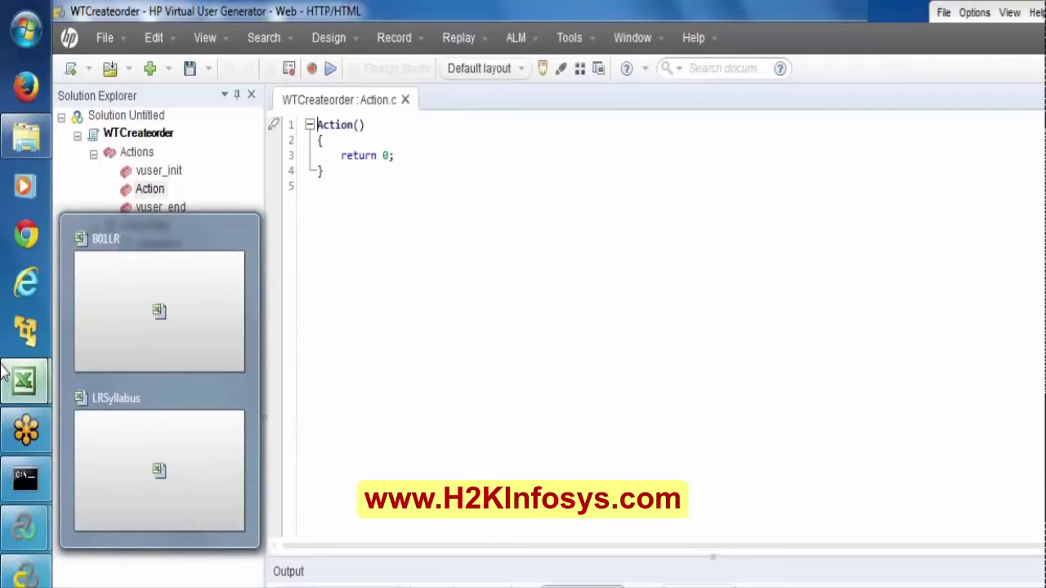
{"action": "left_click", "coordinate": [208, 300]}
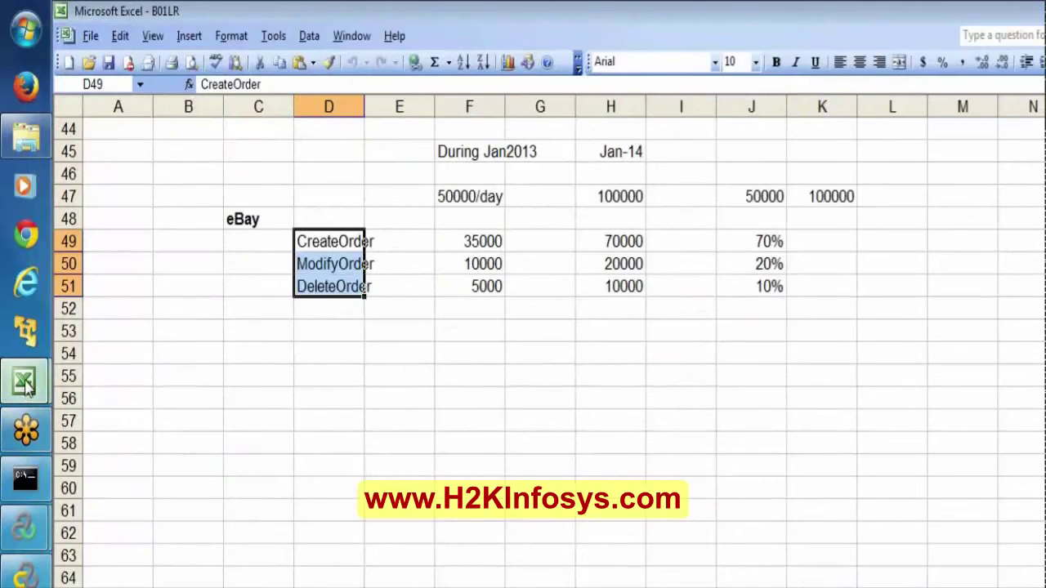
{"action": "mouse_move", "coordinate": [16, 533]}
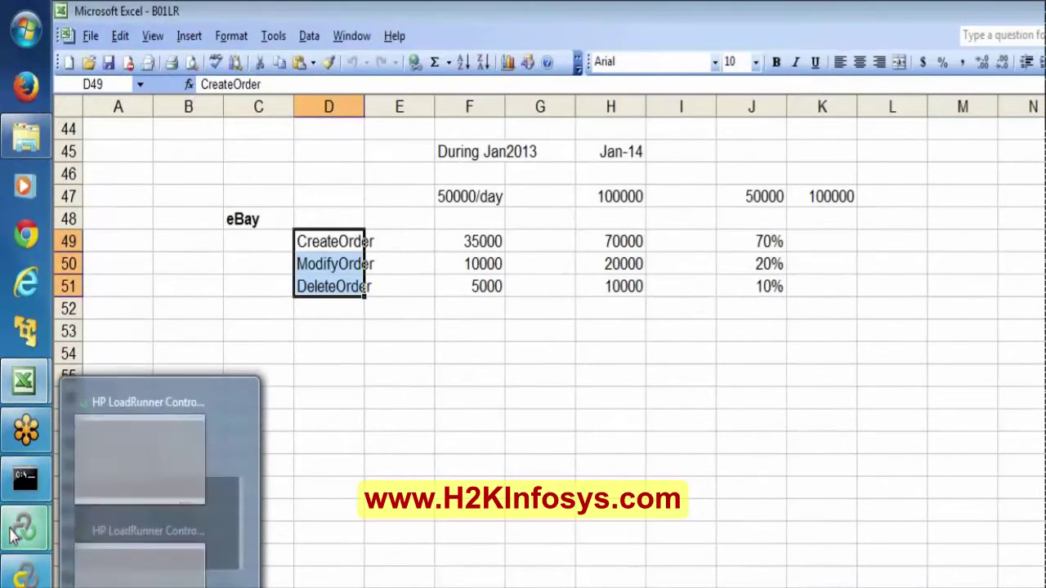
{"action": "left_click", "coordinate": [129, 576]}
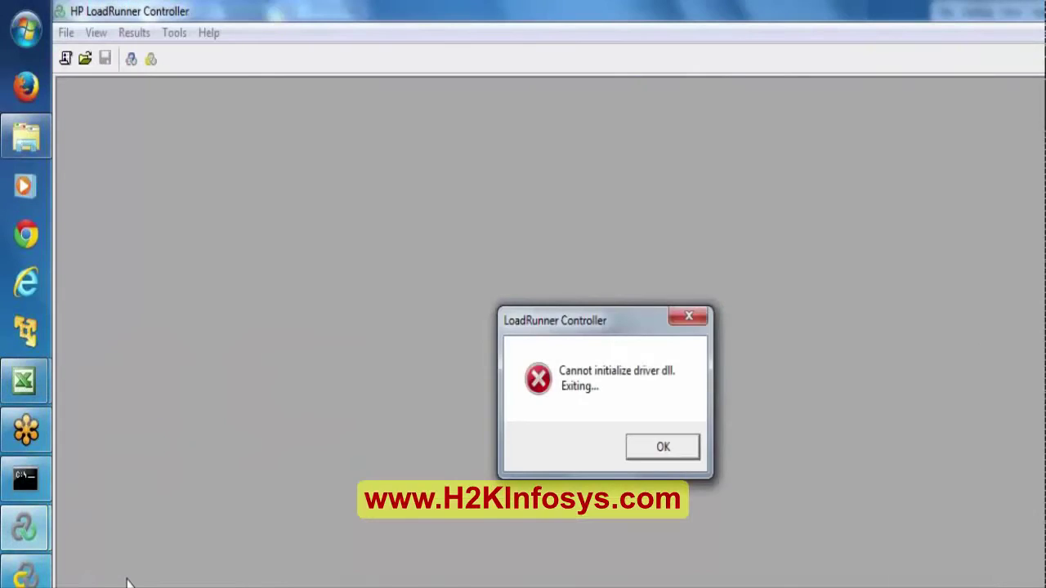
{"action": "left_click", "coordinate": [663, 447]}
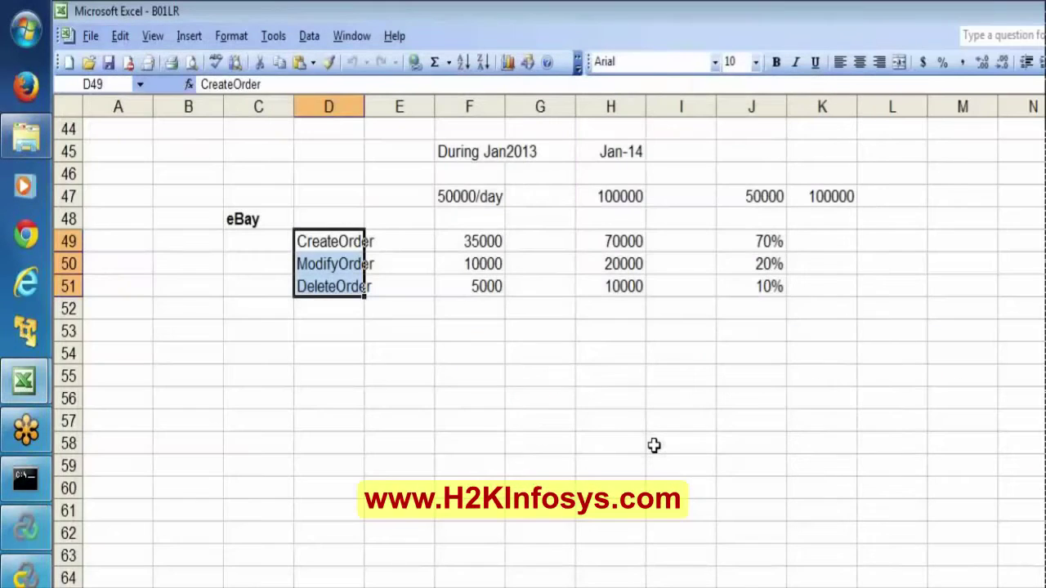
Step: Return to the WTCreateorder script in Virtual User Generator and close the remaining LoadRunner Controller window
{"action": "left_click", "coordinate": [8, 544]}
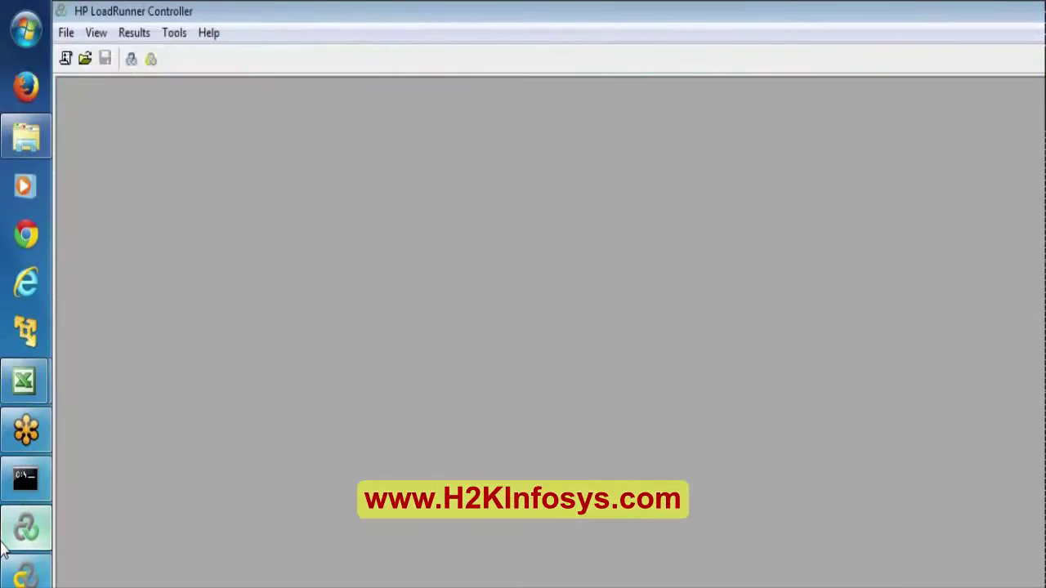
{"action": "left_click", "coordinate": [5, 547]}
{"action": "left_click", "coordinate": [20, 576]}
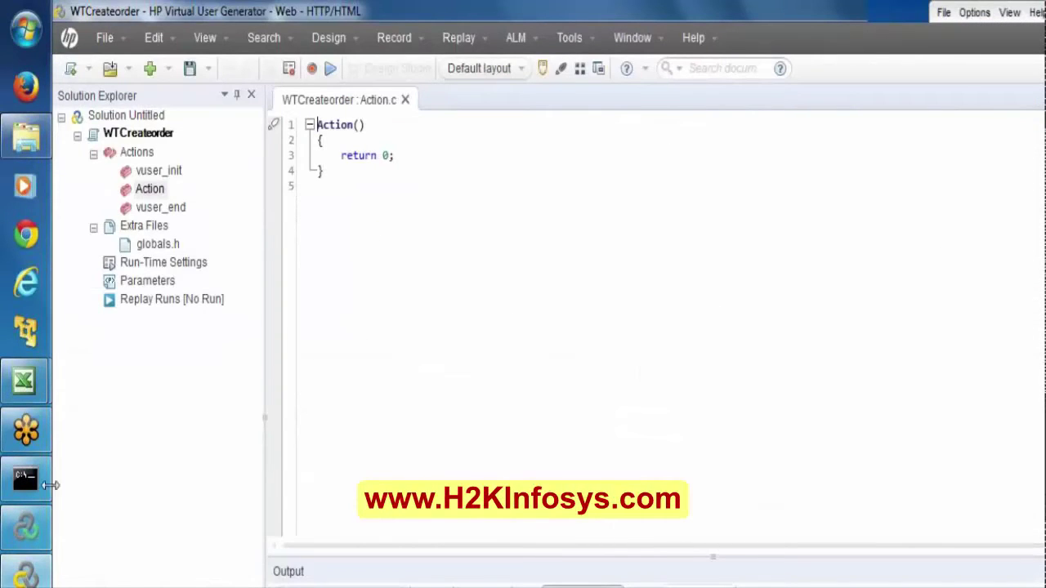
{"action": "right_click", "coordinate": [24, 527]}
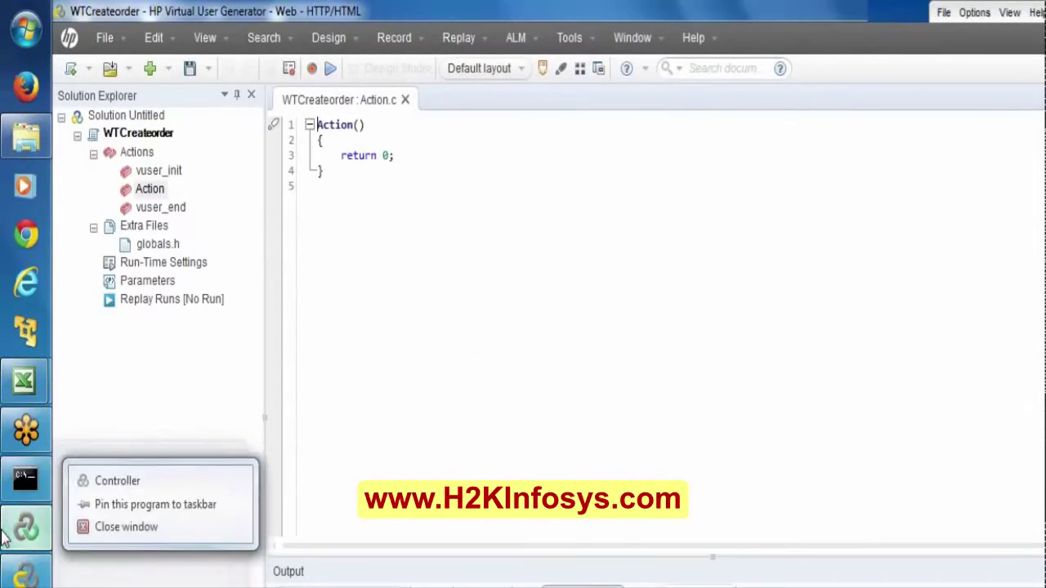
{"action": "left_click", "coordinate": [133, 529]}
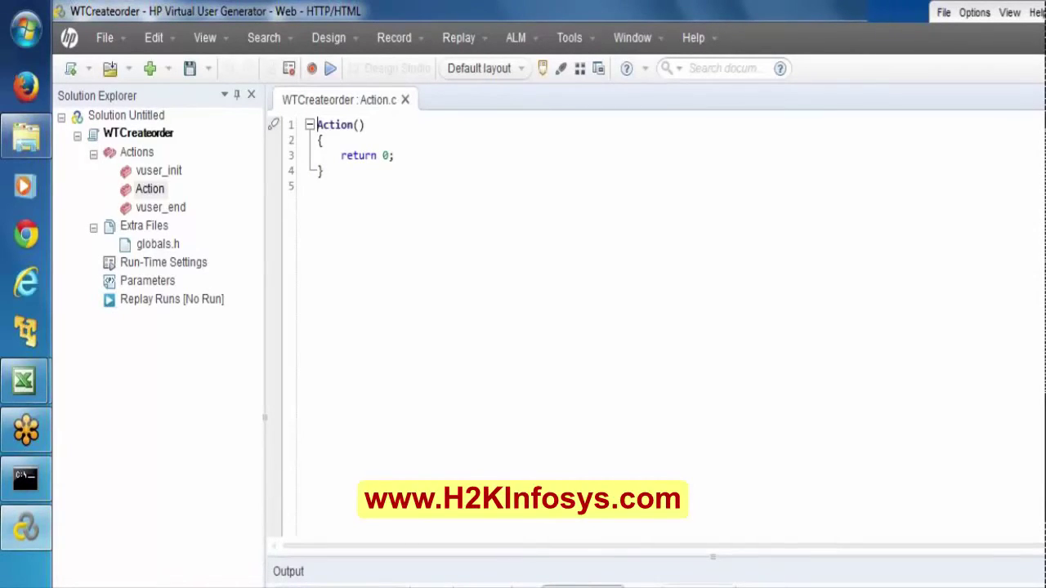
Step: View the replay summary of the WTCreateorder script and return to its Action section
{"action": "left_click", "coordinate": [7, 480]}
{"action": "left_click", "coordinate": [6, 480]}
{"action": "double_click", "coordinate": [106, 300]}
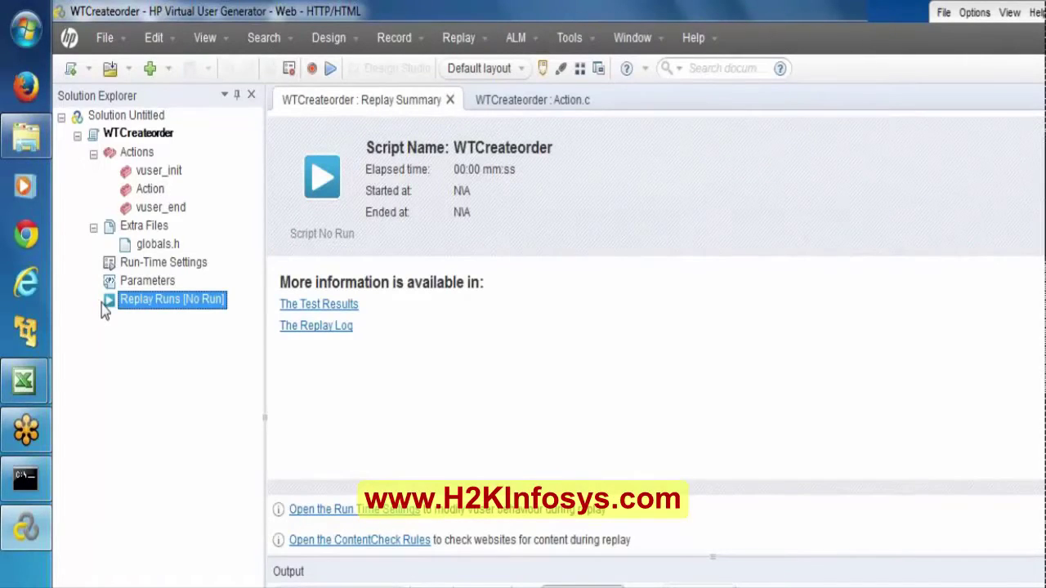
{"action": "double_click", "coordinate": [152, 189]}
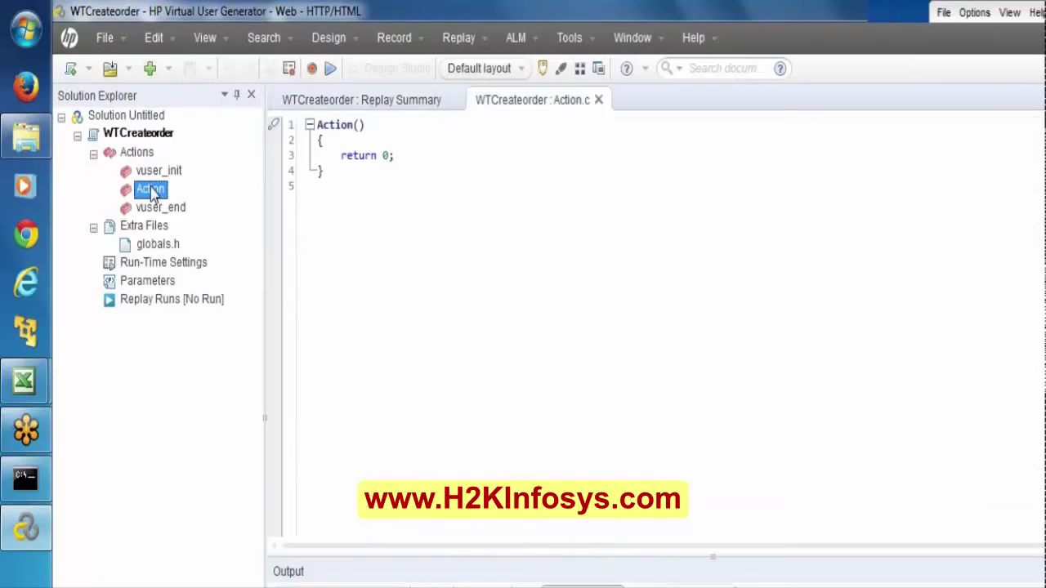
{"action": "left_click", "coordinate": [312, 70]}
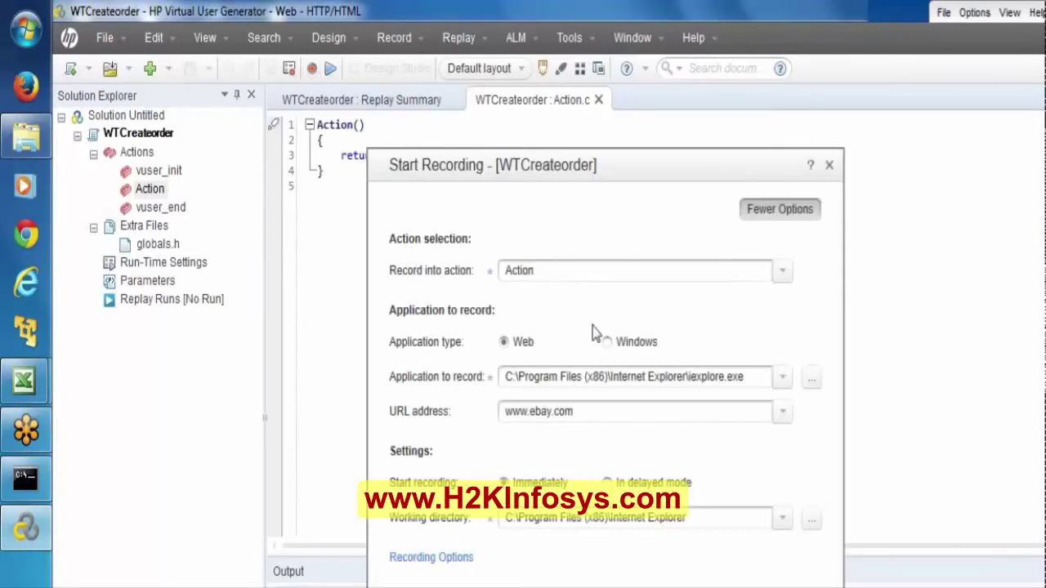
{"action": "left_click", "coordinate": [702, 411]}
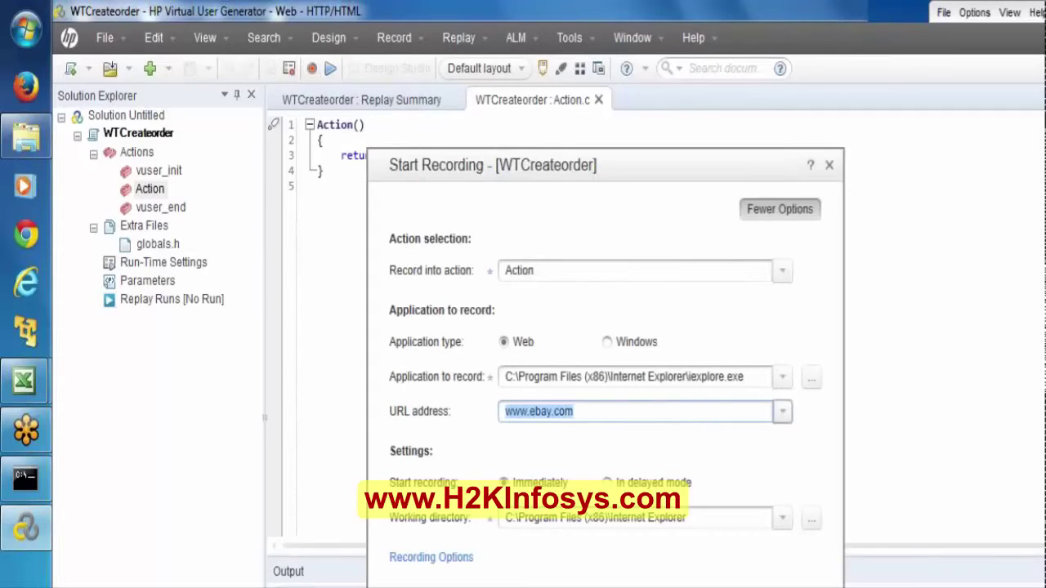
{"action": "type", "text": "http://127.0.0.1:1080/WebTours/index.htm"}
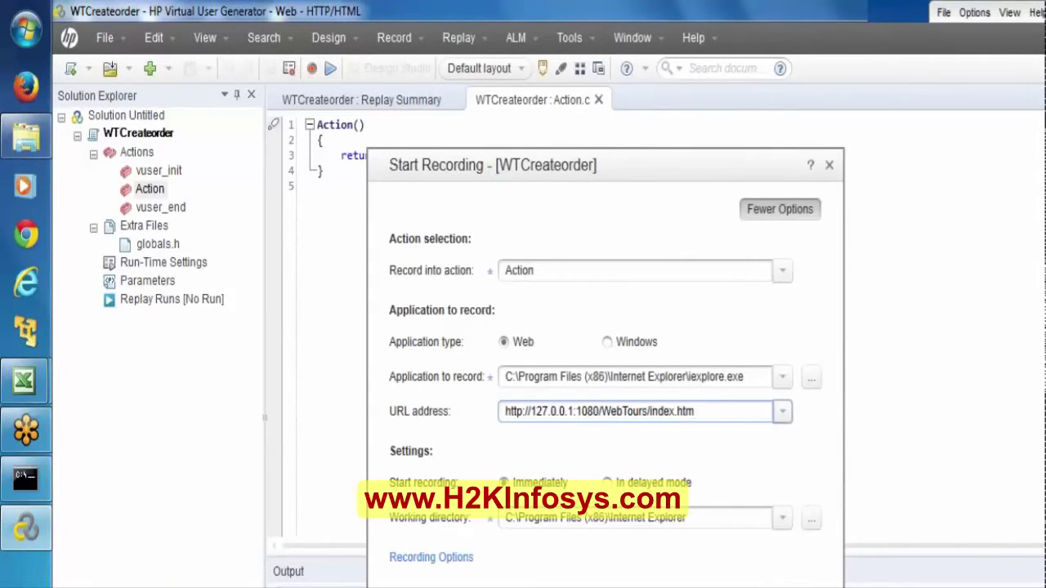
{"action": "left_click", "coordinate": [780, 282]}
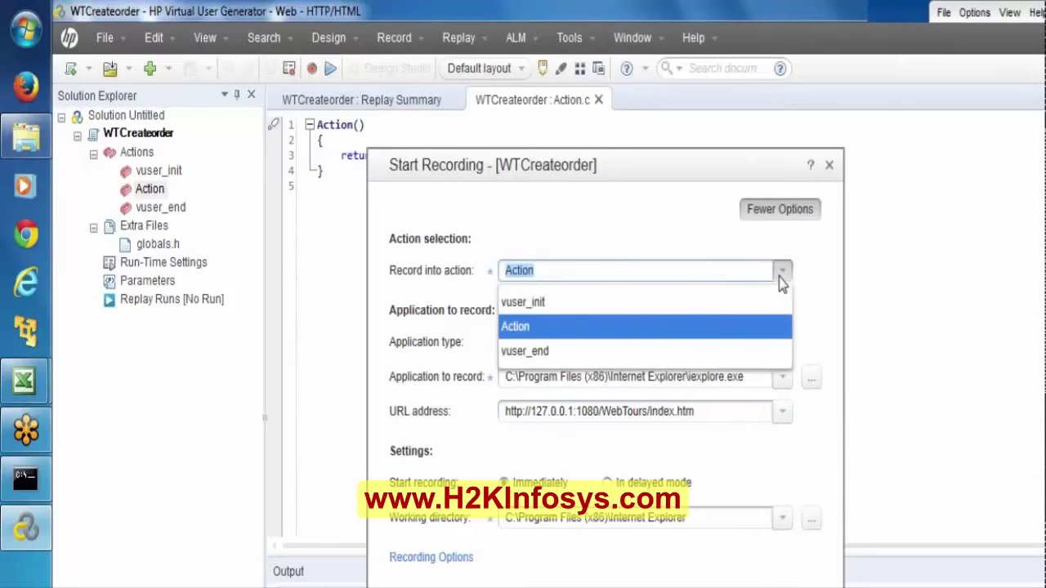
{"action": "left_click", "coordinate": [605, 326]}
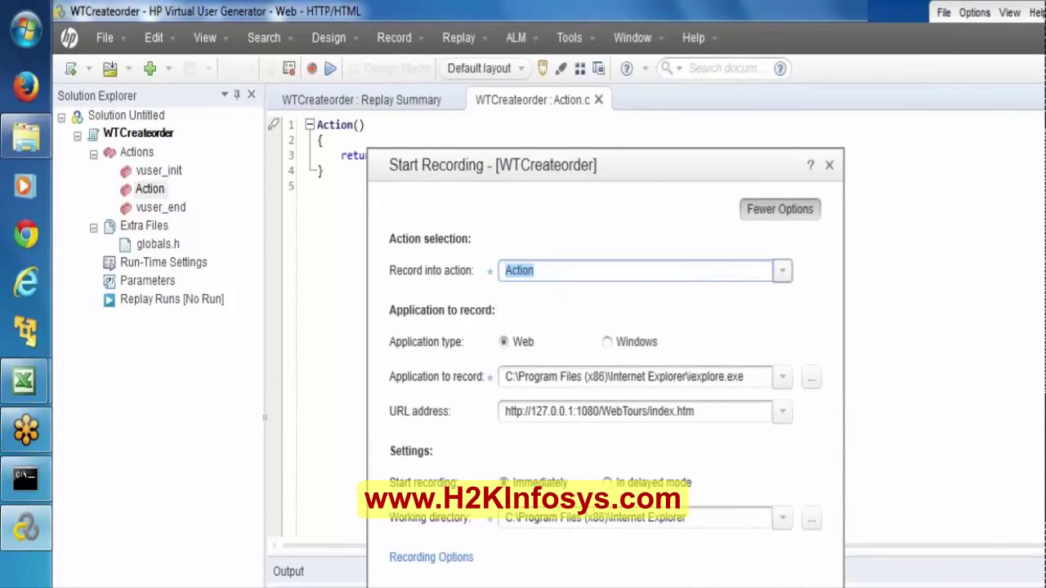
{"action": "key", "text": "Return"}
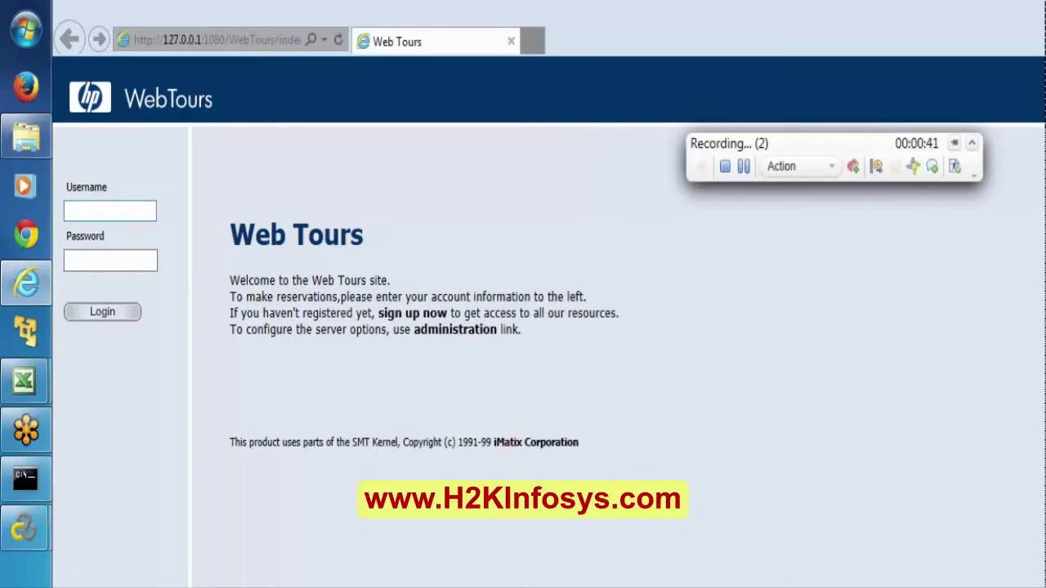
Step: Log in to Web Tours with the account username and password, and stop the recording
{"action": "left_click", "coordinate": [110, 211]}
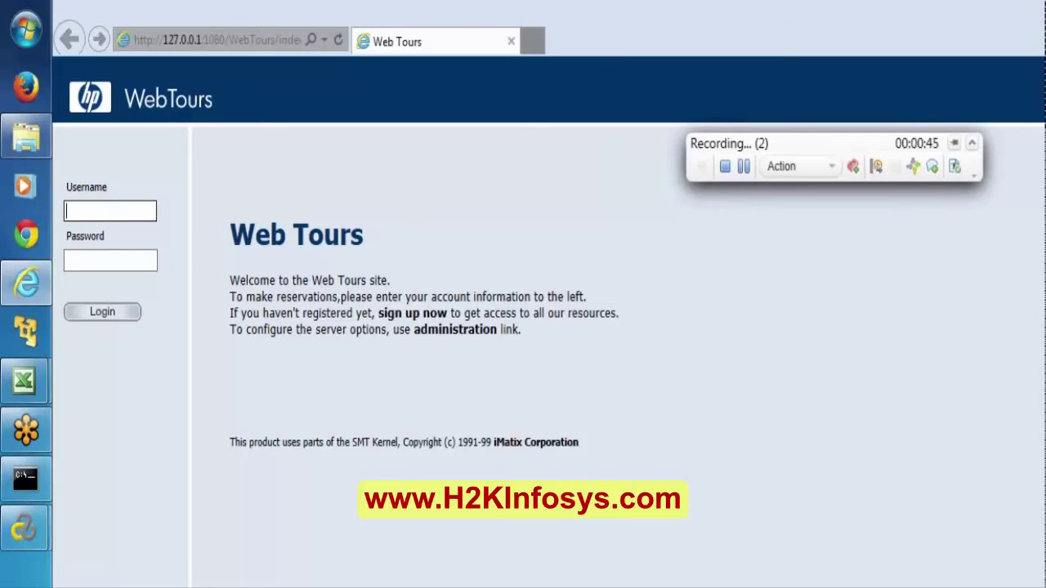
{"action": "type", "text": "jojo"}
{"action": "key", "text": "Tab"}
{"action": "type", "text": "b"}
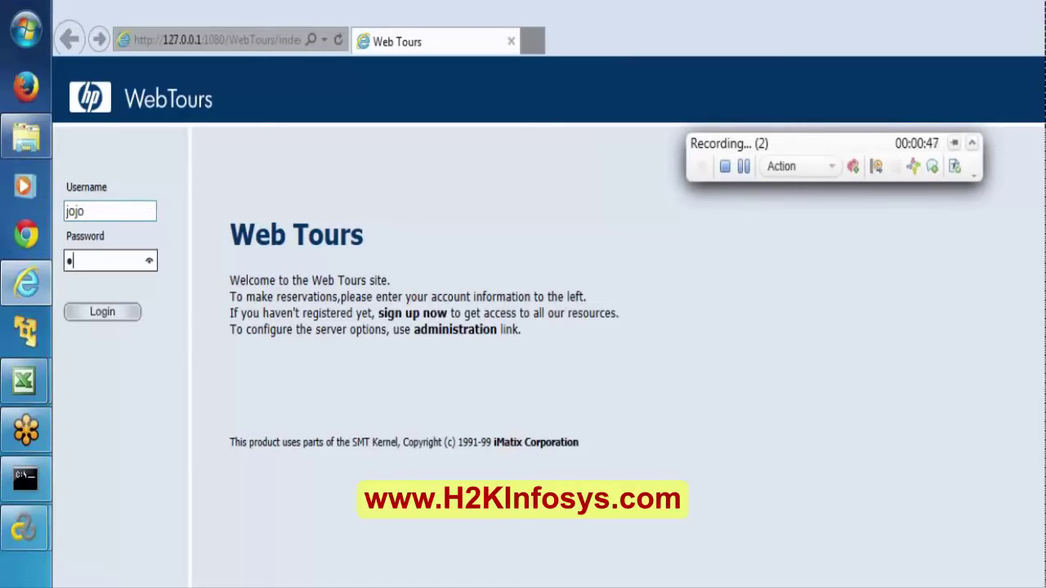
{"action": "type", "text": "ean"}
{"action": "left_click", "coordinate": [114, 320]}
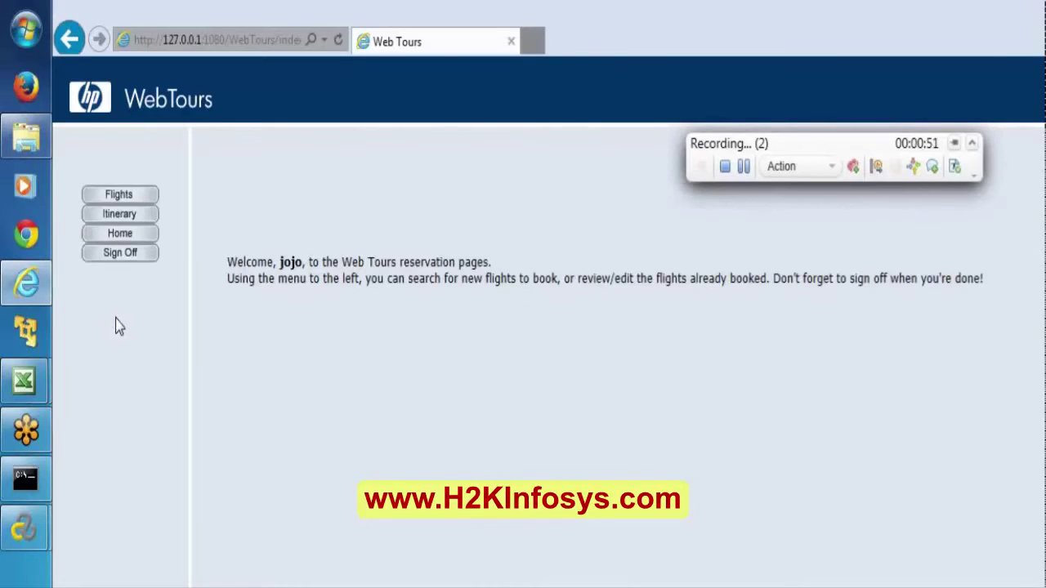
{"action": "left_click", "coordinate": [726, 167]}
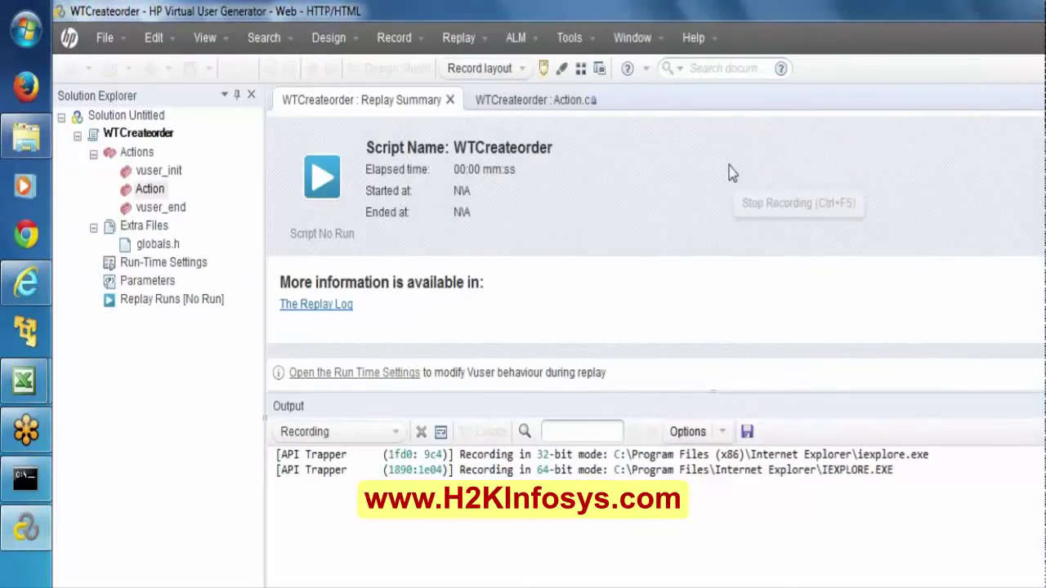